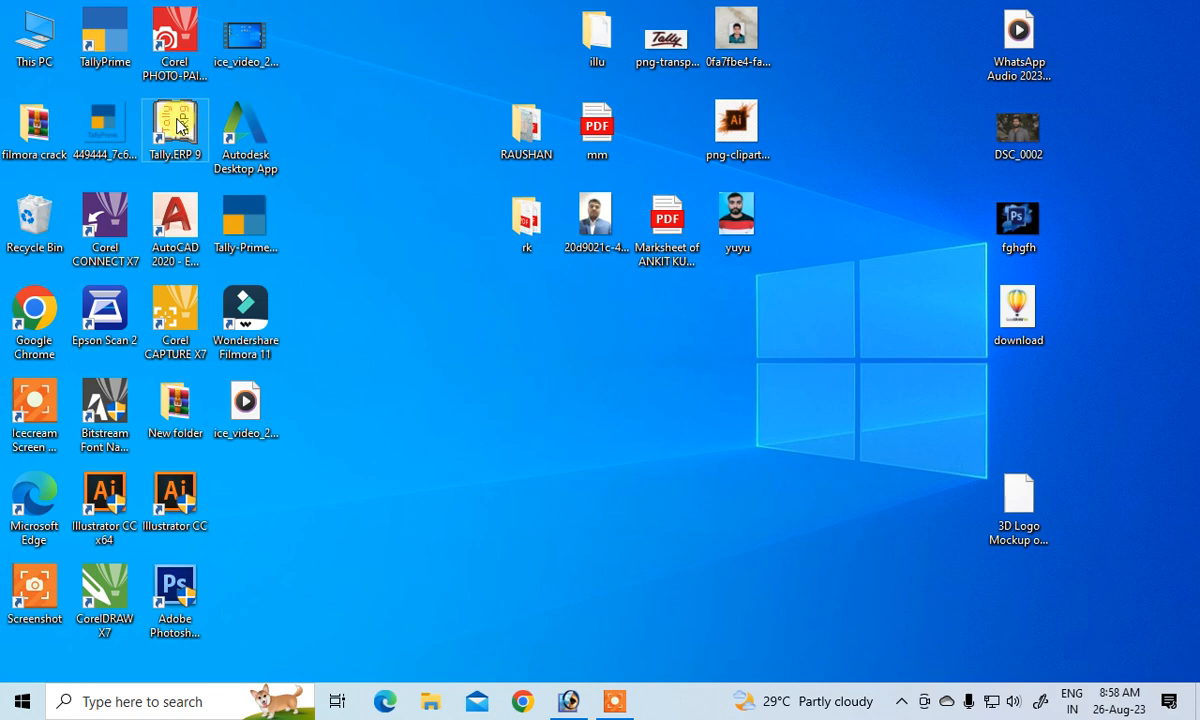
Launch Tally.ERP 9 and choose to work in Educational Mode
{"action": "double_click", "coordinate": [178, 140]}
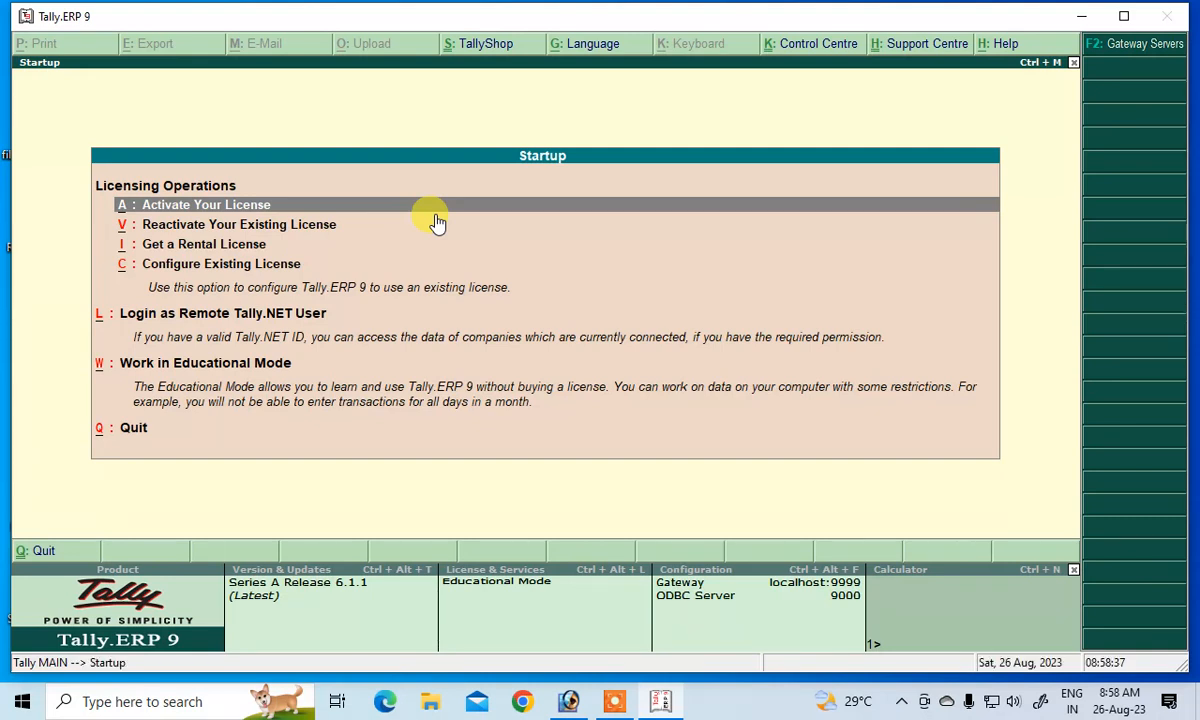
{"action": "left_click", "coordinate": [226, 370]}
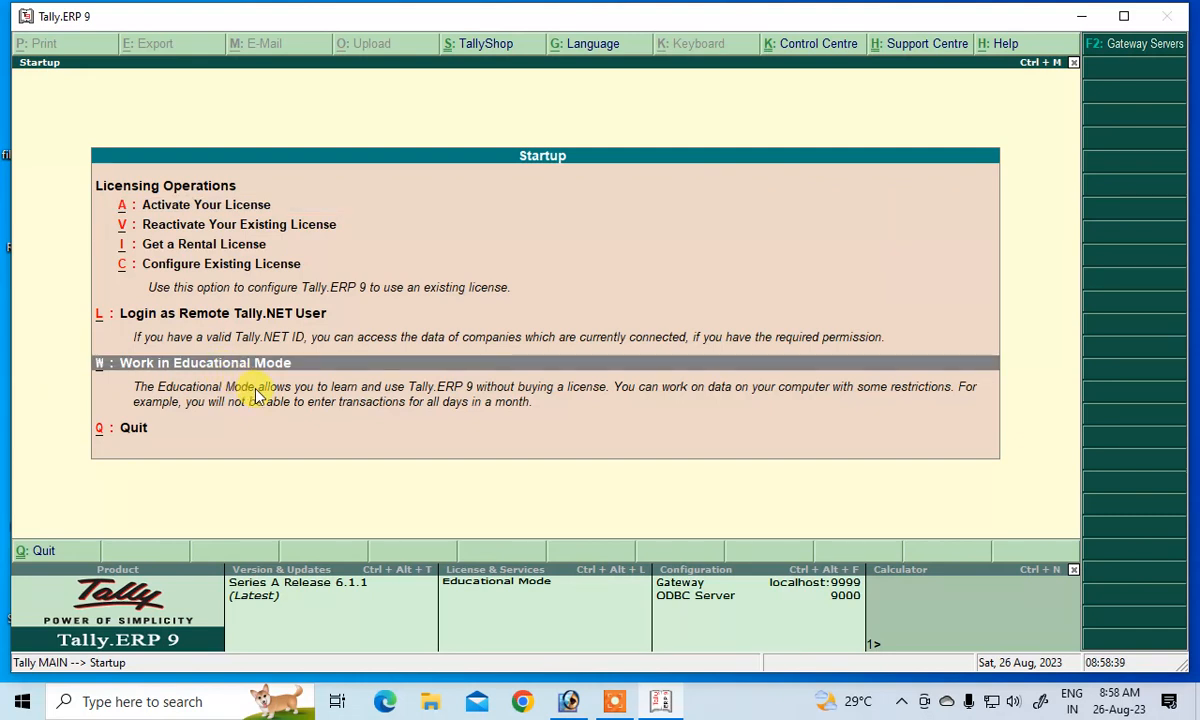
{"action": "key", "text": "y"}
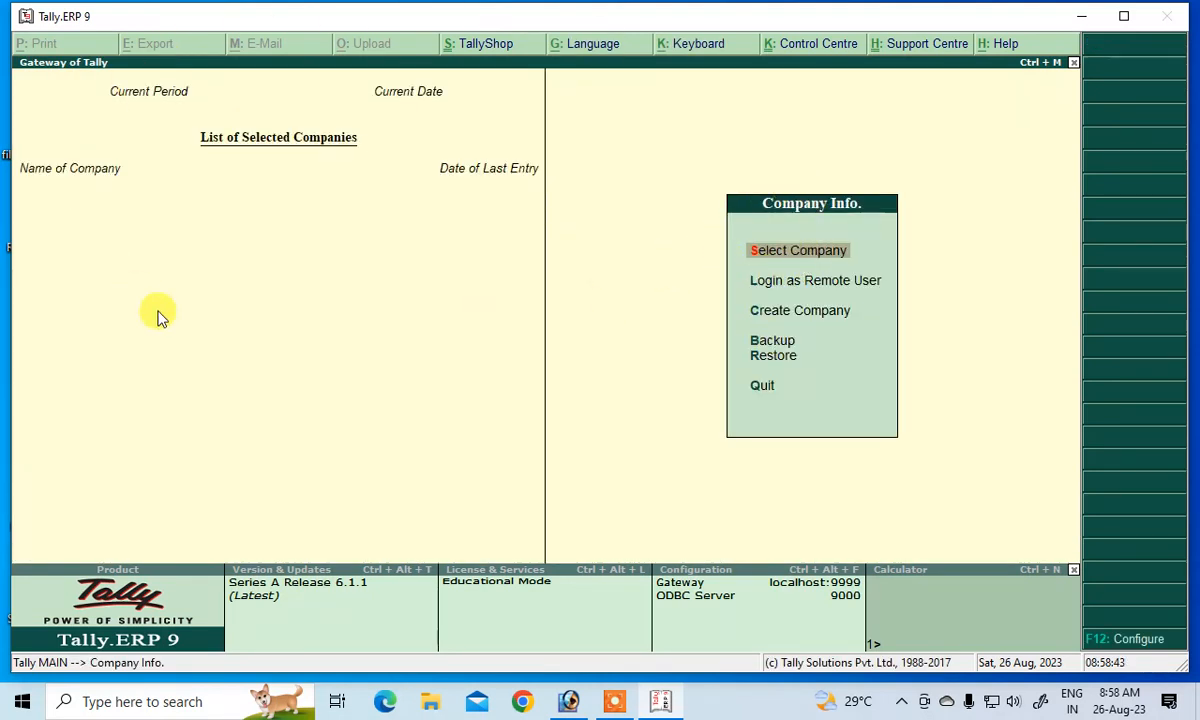
{"action": "left_click", "coordinate": [762, 315]}
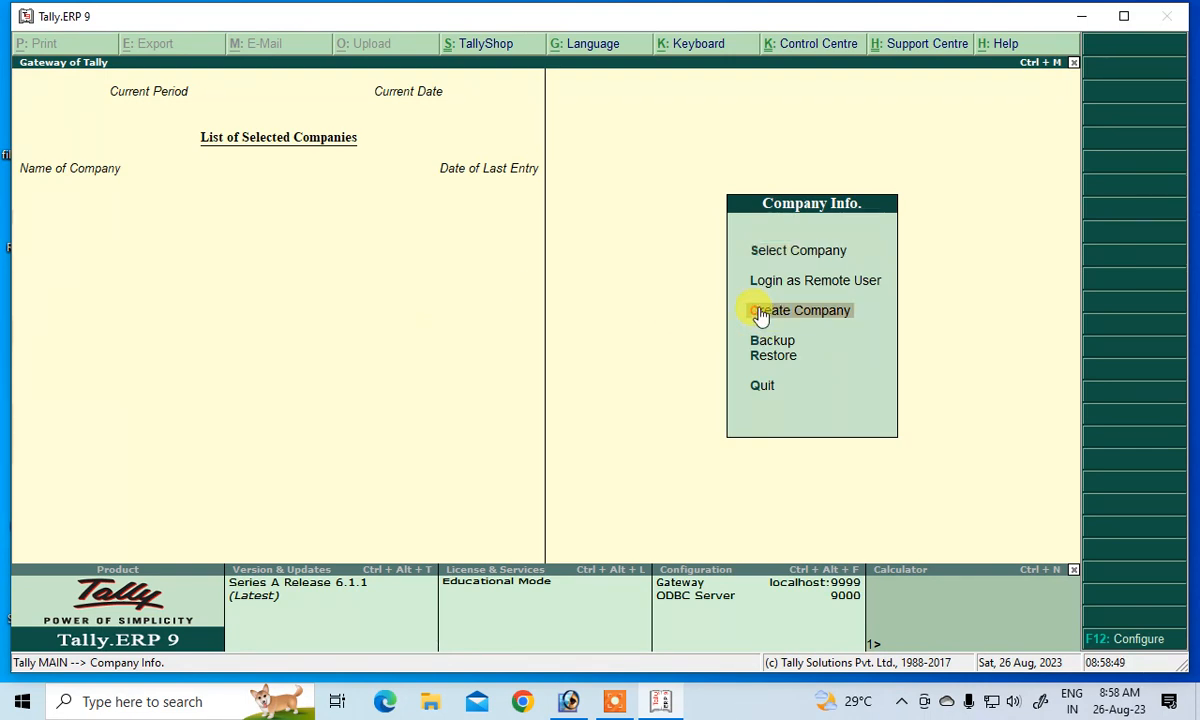
{"action": "left_click", "coordinate": [770, 251]}
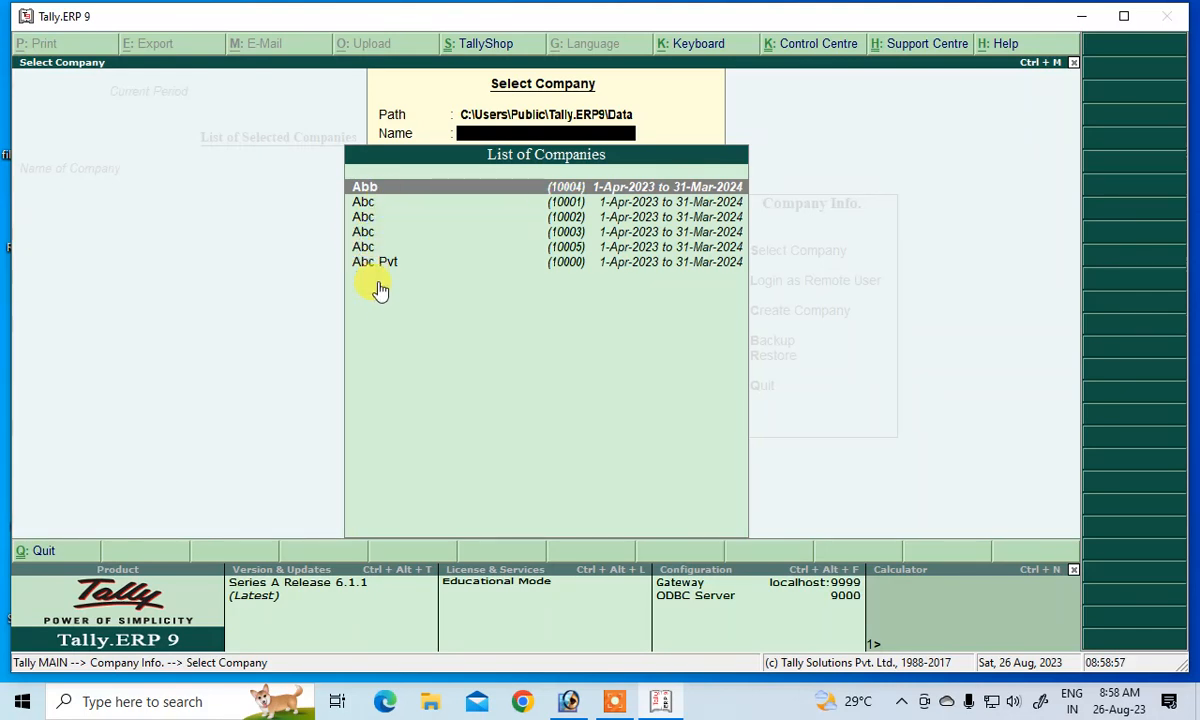
{"action": "key", "text": "Escape"}
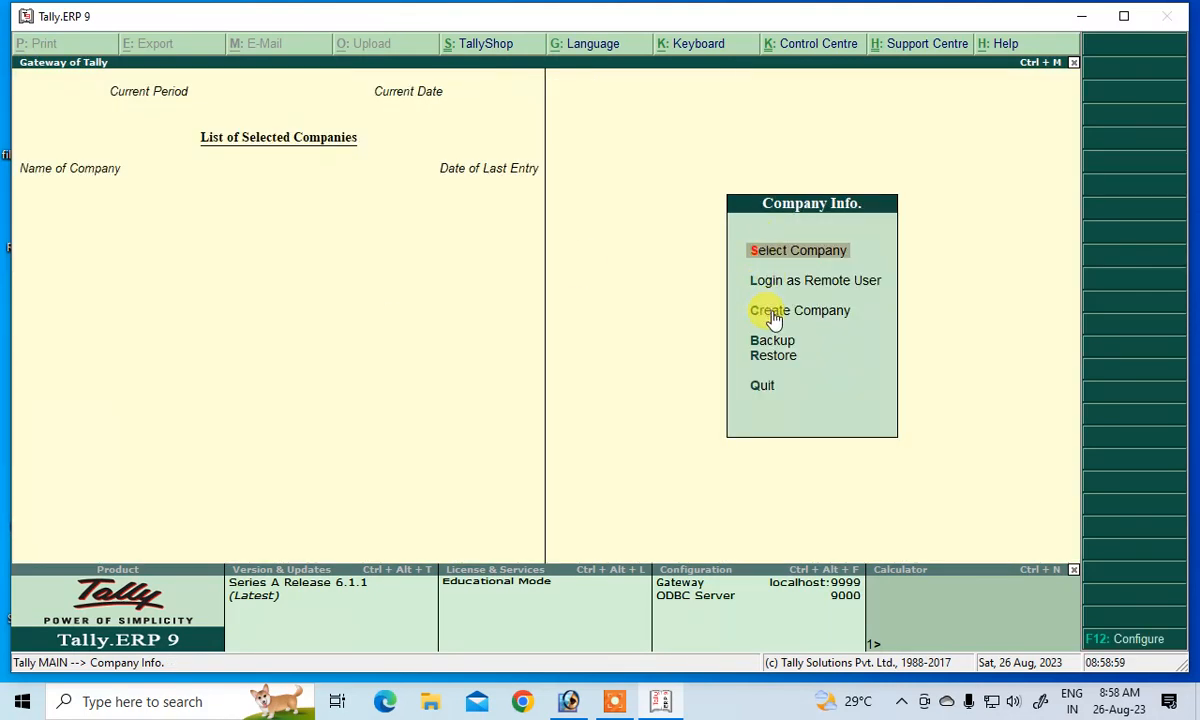
Start creating a new company named As, keeping the same mailing name and leaving the address blank
{"action": "left_click", "coordinate": [773, 318]}
{"action": "left_click", "coordinate": [728, 392]}
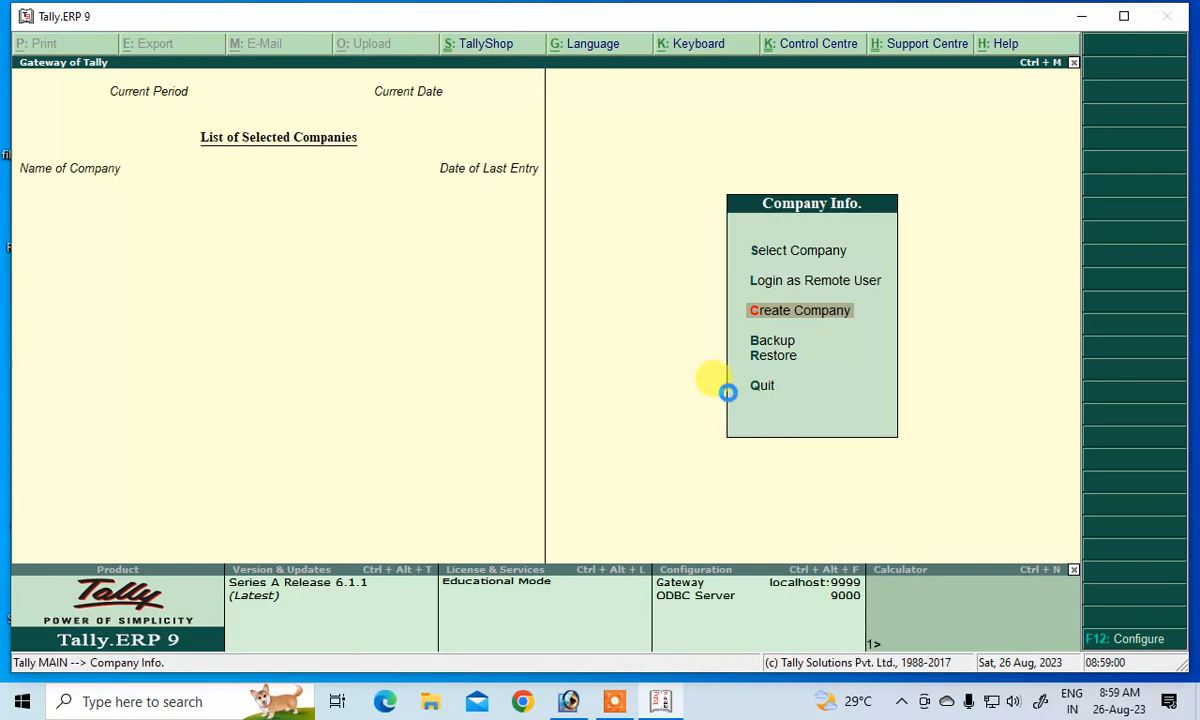
{"action": "key", "text": "Return"}
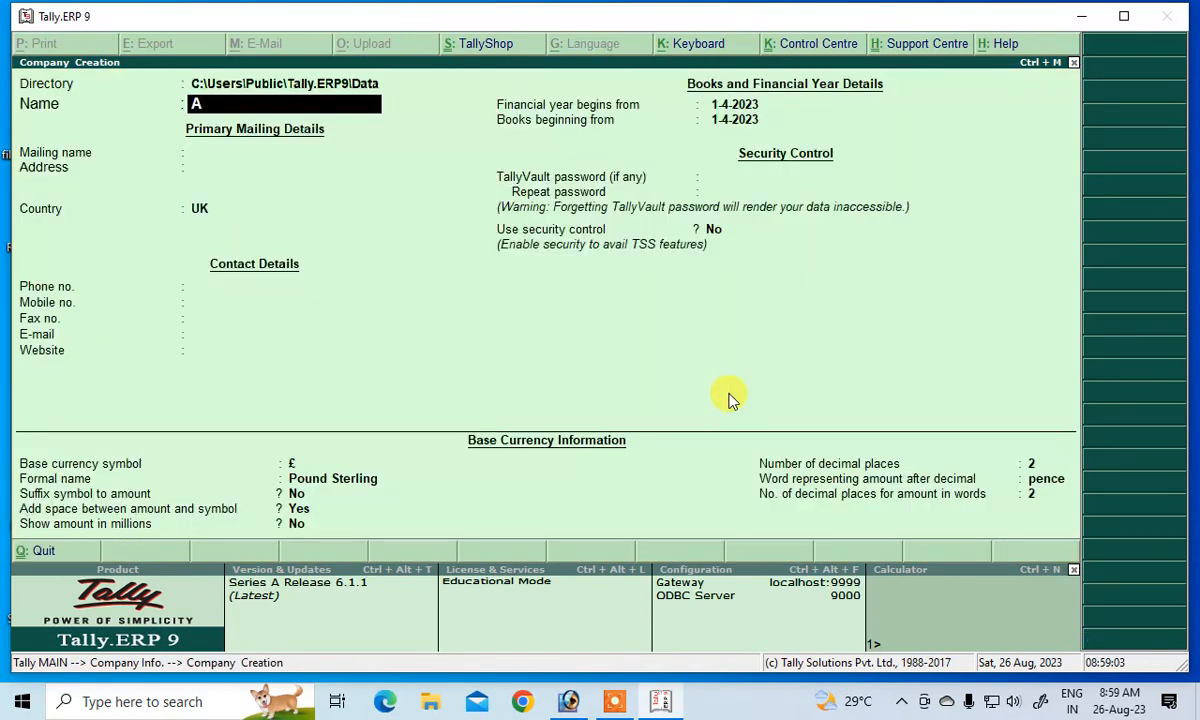
{"action": "type", "text": "s"}
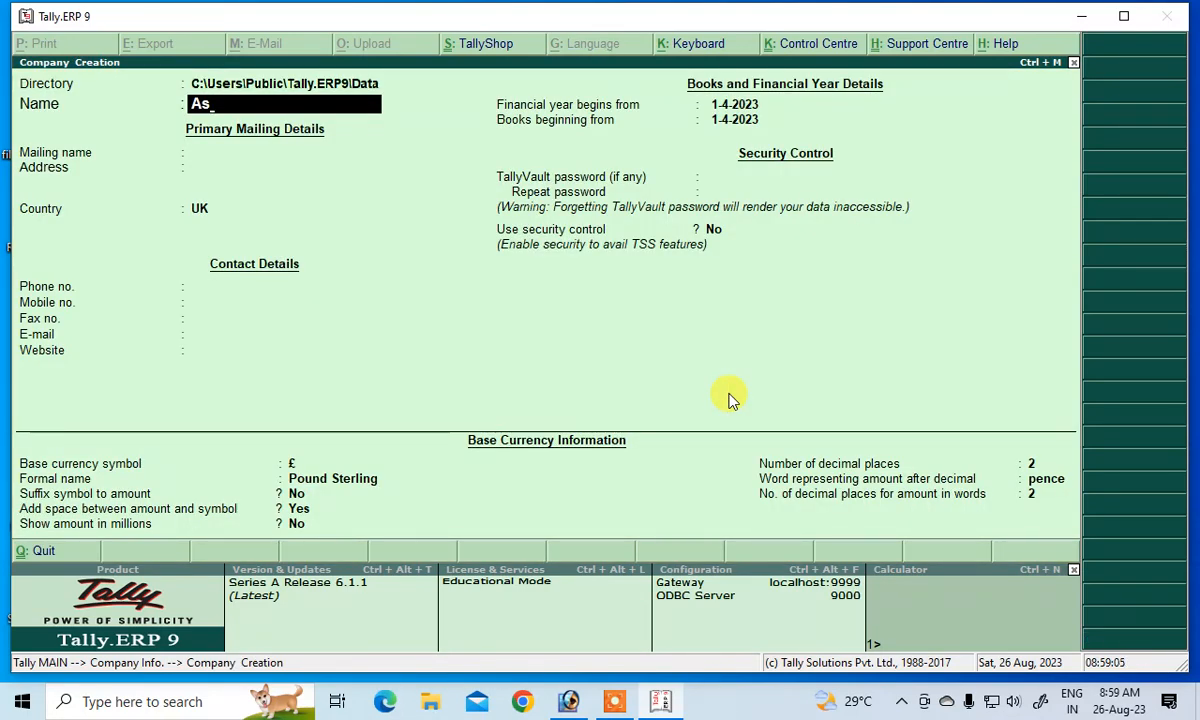
{"action": "key", "text": "Return"}
{"action": "key", "text": "Return"}
{"action": "key", "text": "Return"}
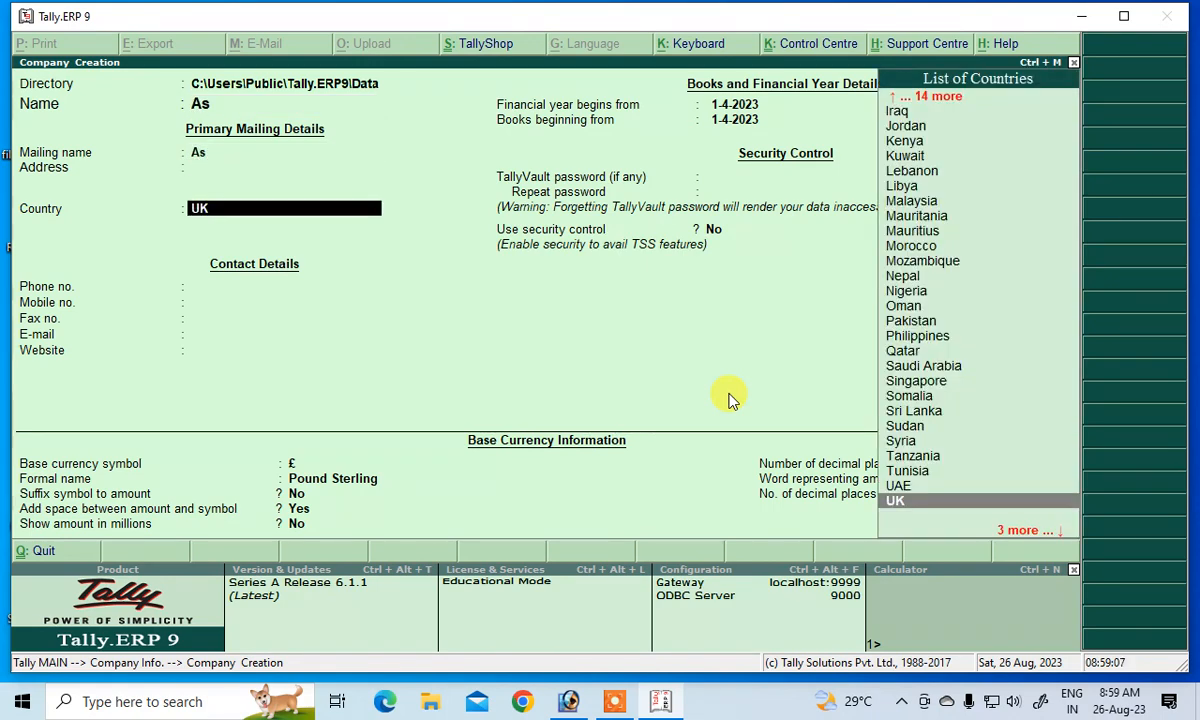
Set the company's country to India and state to Bihar, and enter its postal pincode
{"action": "type", "text": "I"}
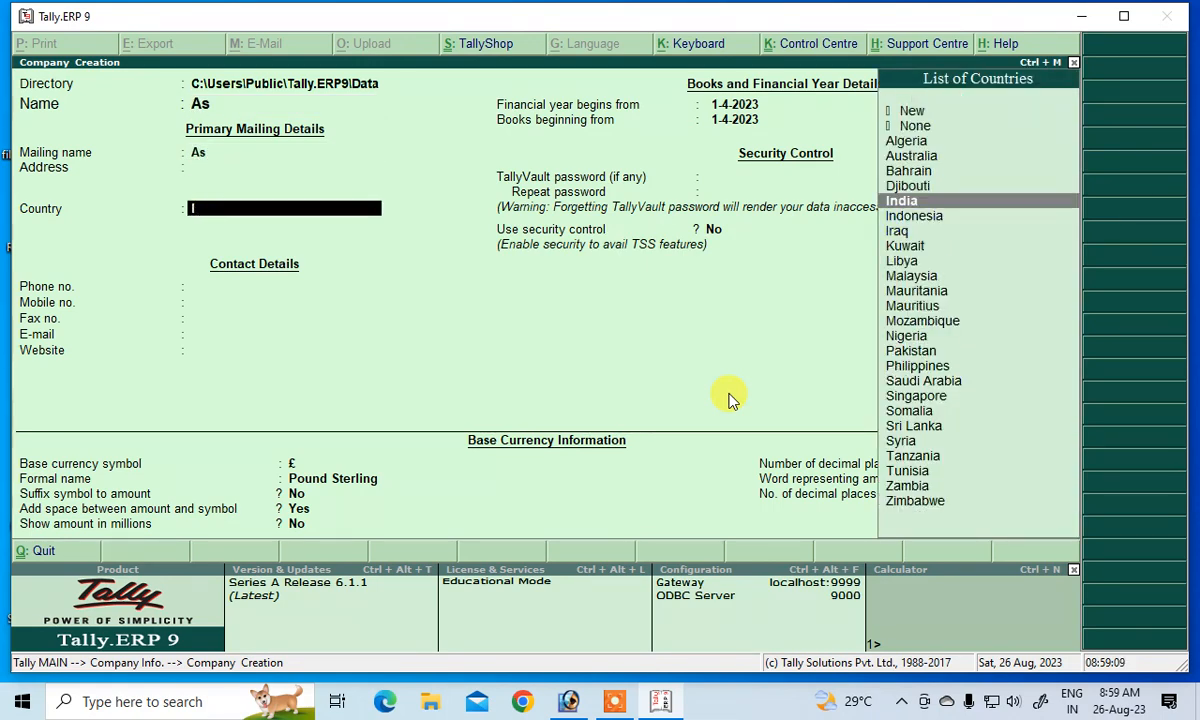
{"action": "key", "text": "Return"}
{"action": "type", "text": "b"}
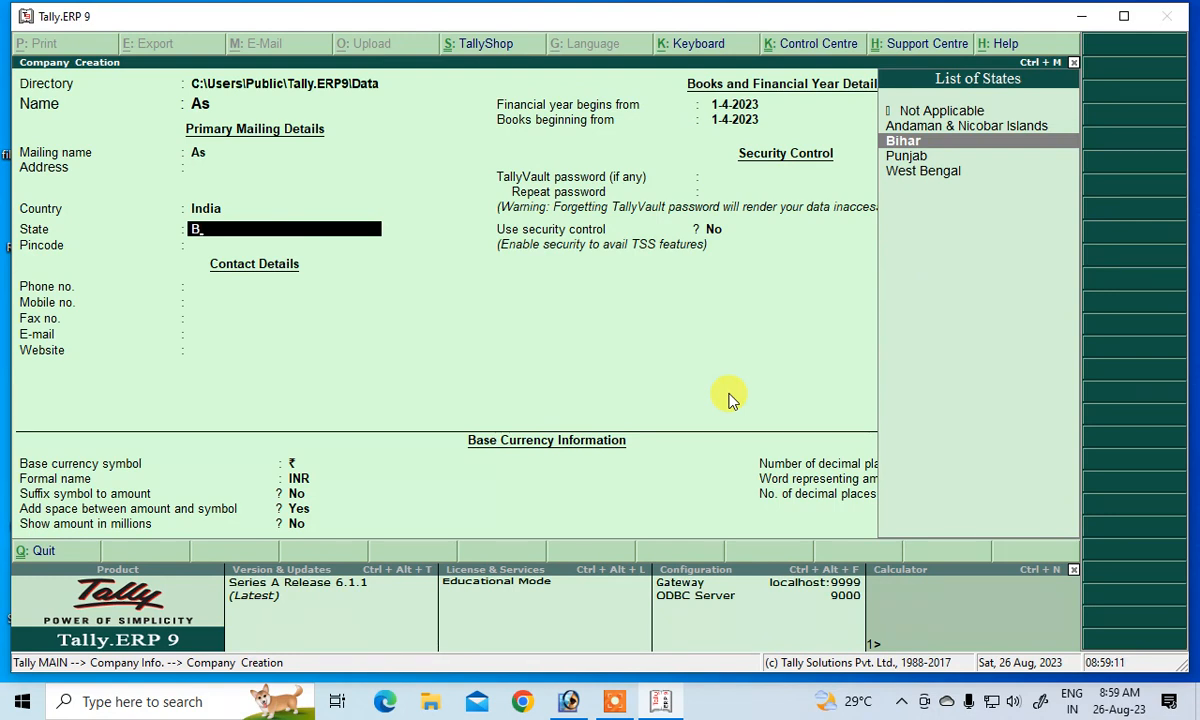
{"action": "key", "text": "Return"}
{"action": "type", "text": "843120"}
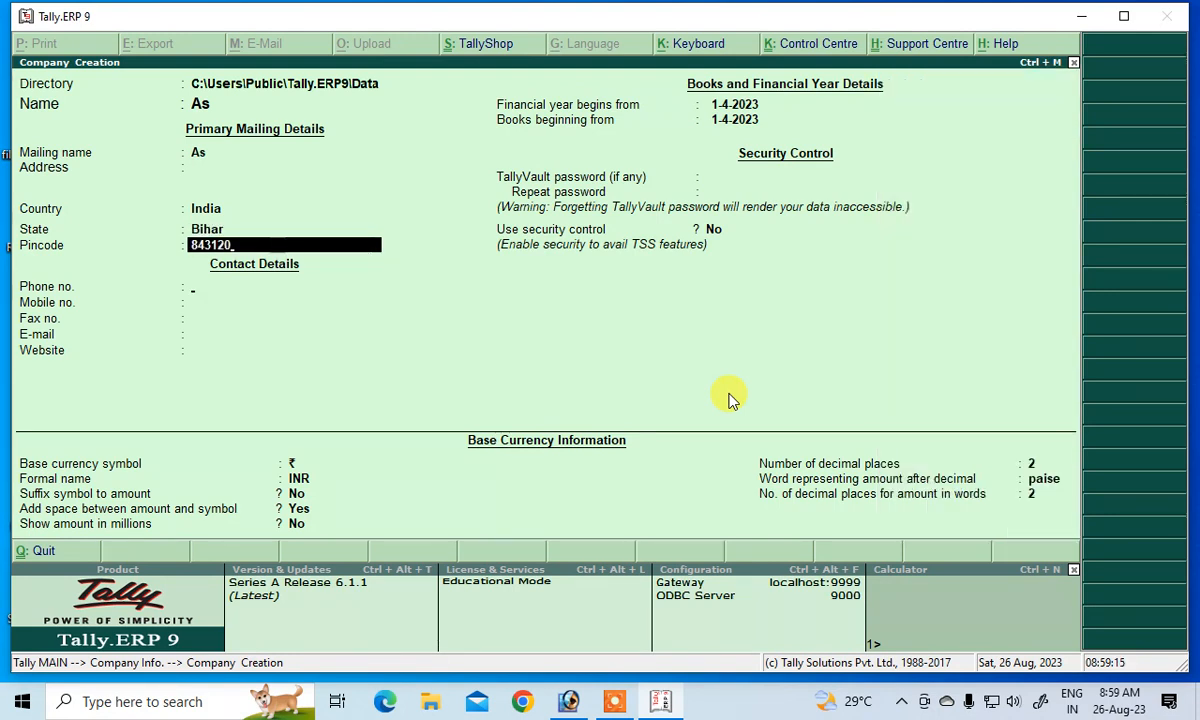
Leave the contact details and TallyVault password blank, keeping 1-4-2023 as the start of the financial year and books
{"action": "key", "text": "Return"}
{"action": "key", "text": "Return"}
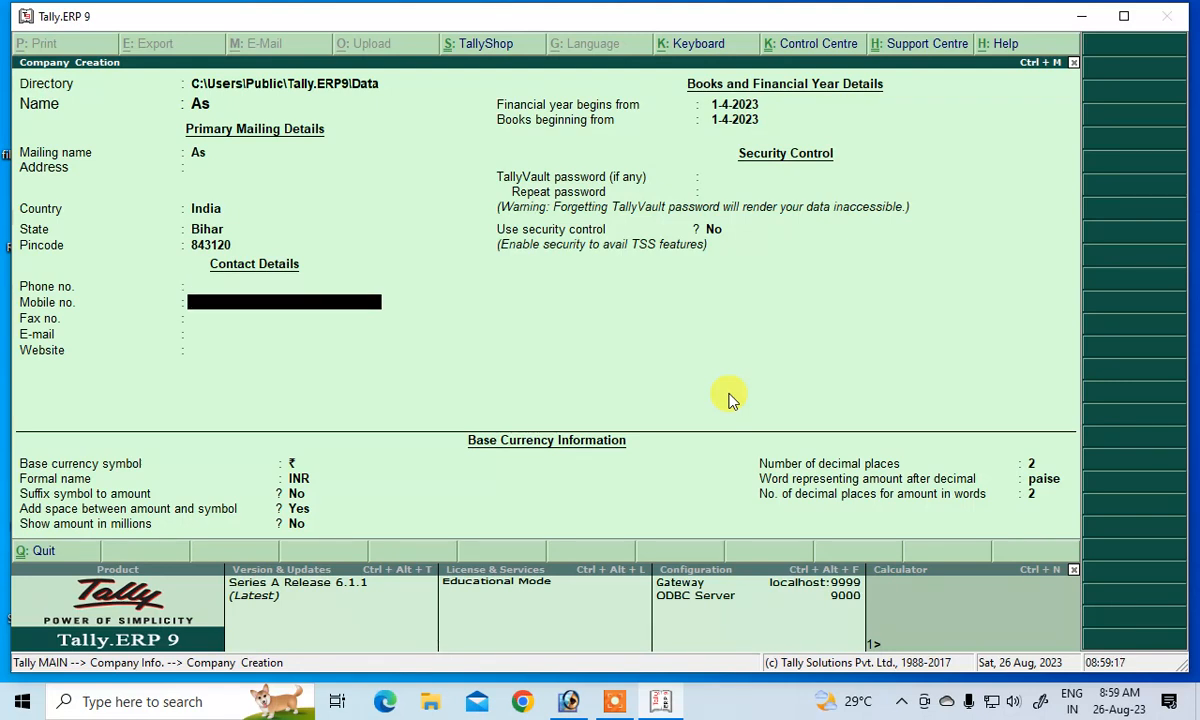
{"action": "key", "text": "Return"}
{"action": "key", "text": "Return"}
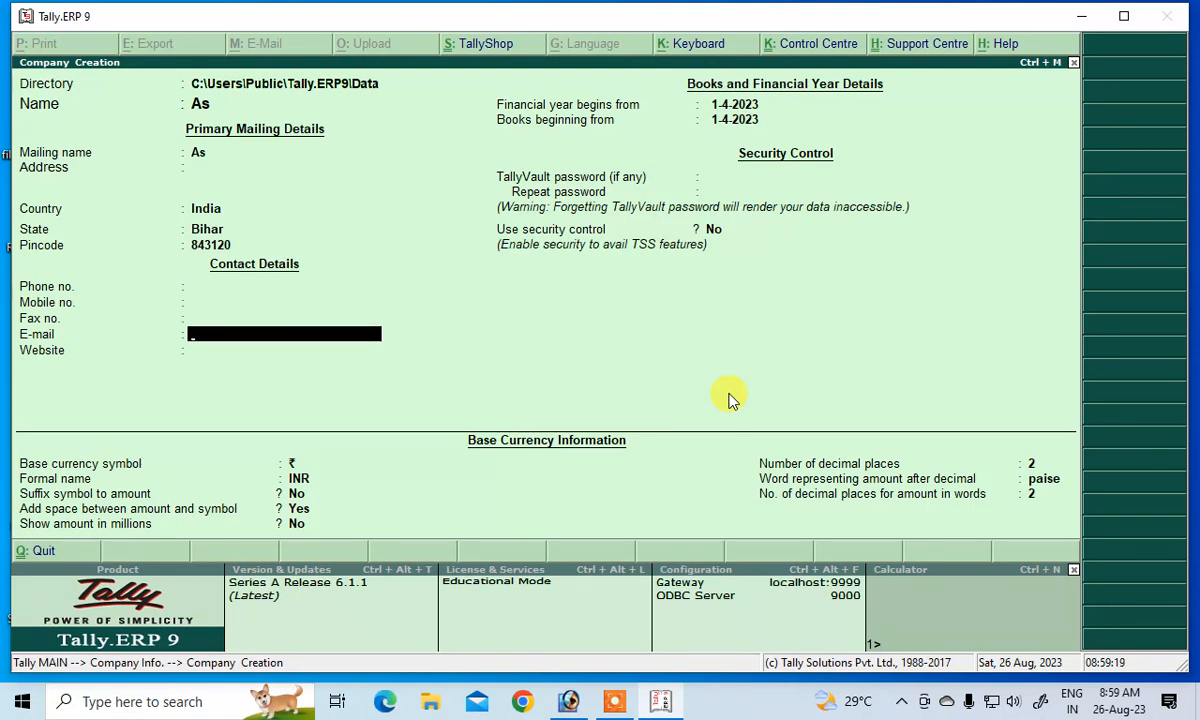
{"action": "key", "text": "Return"}
{"action": "key", "text": "Return"}
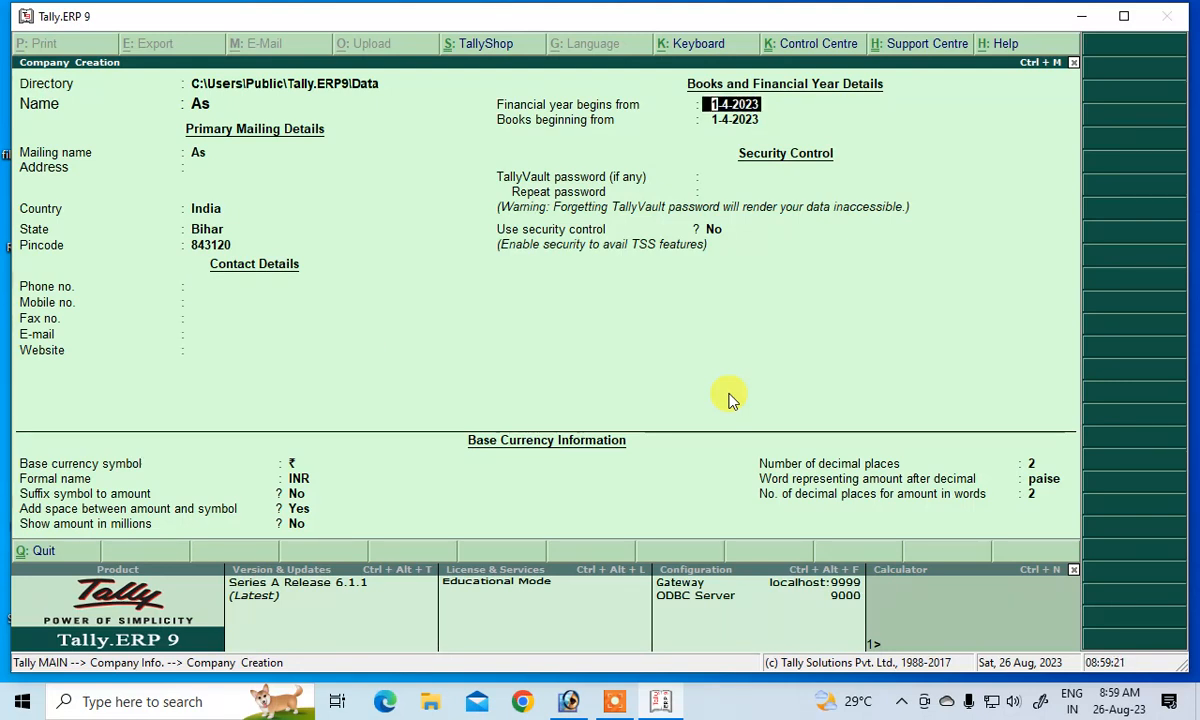
{"action": "key", "text": "Return"}
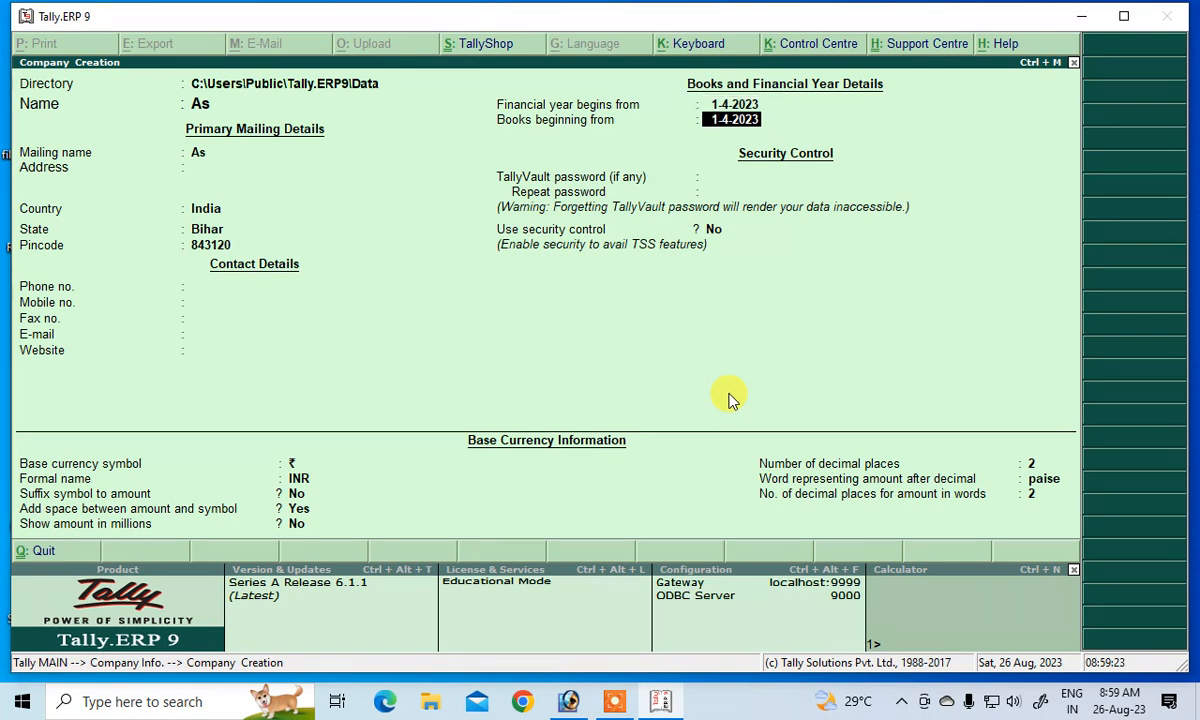
{"action": "key", "text": "Return"}
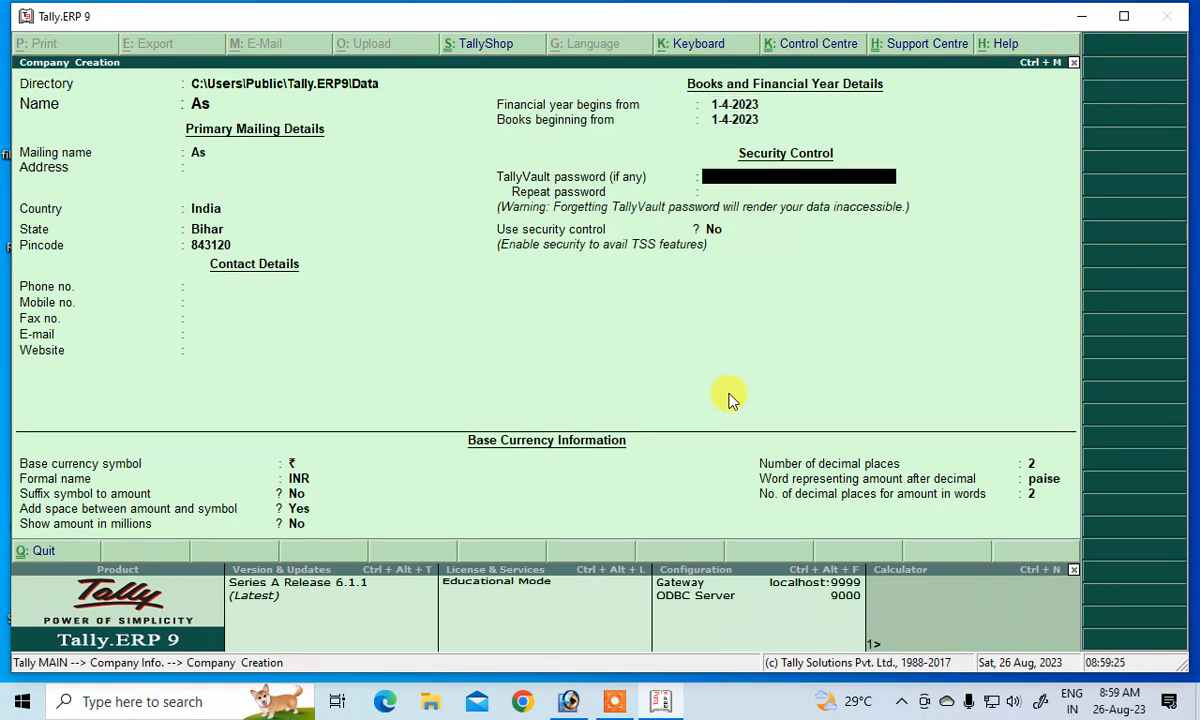
{"action": "key", "text": "Return"}
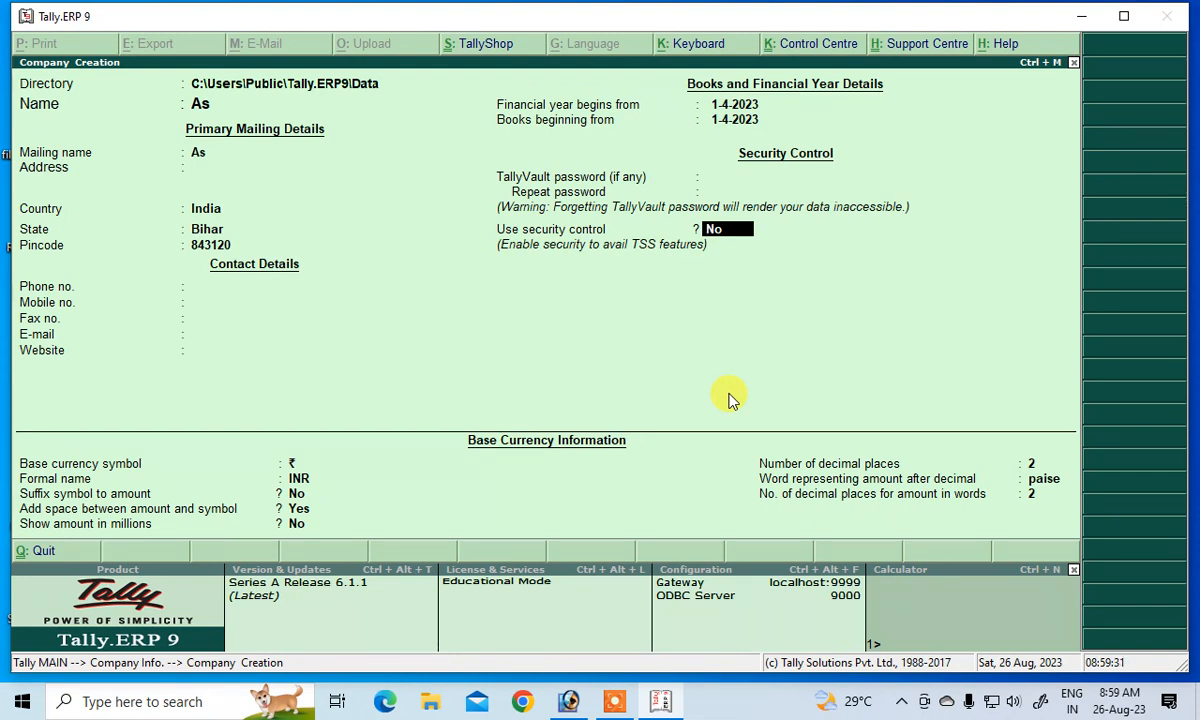
Enable security control with an administrator name and repeated password, keeping No for Tally Audit features and for disallowing Educational Mode
{"action": "key", "text": "y"}
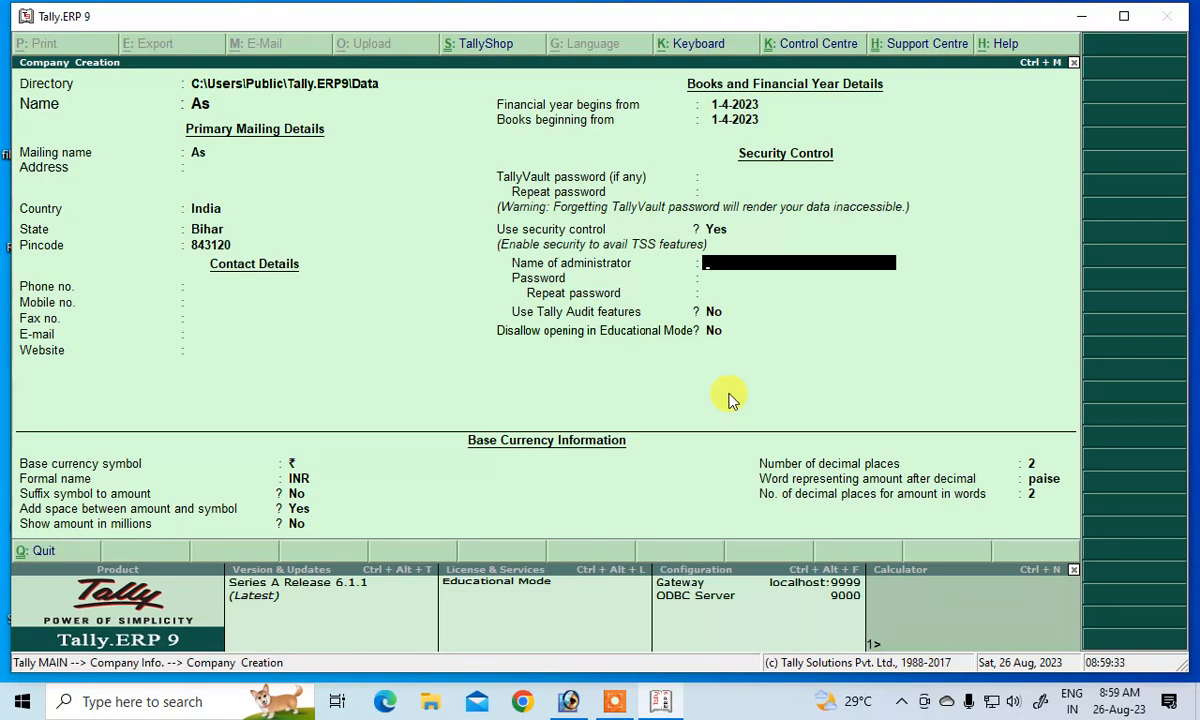
{"action": "type", "text": "manish"}
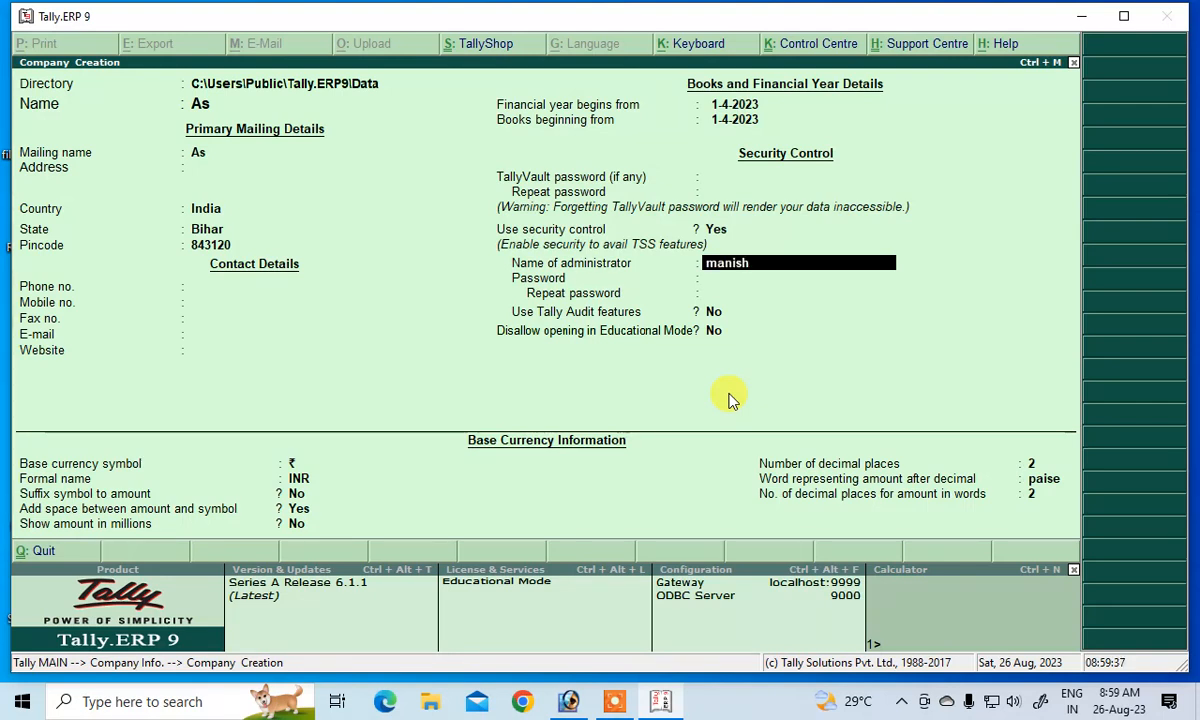
{"action": "key", "text": "Return"}
{"action": "type", "text": "***"}
{"action": "key", "text": "Return"}
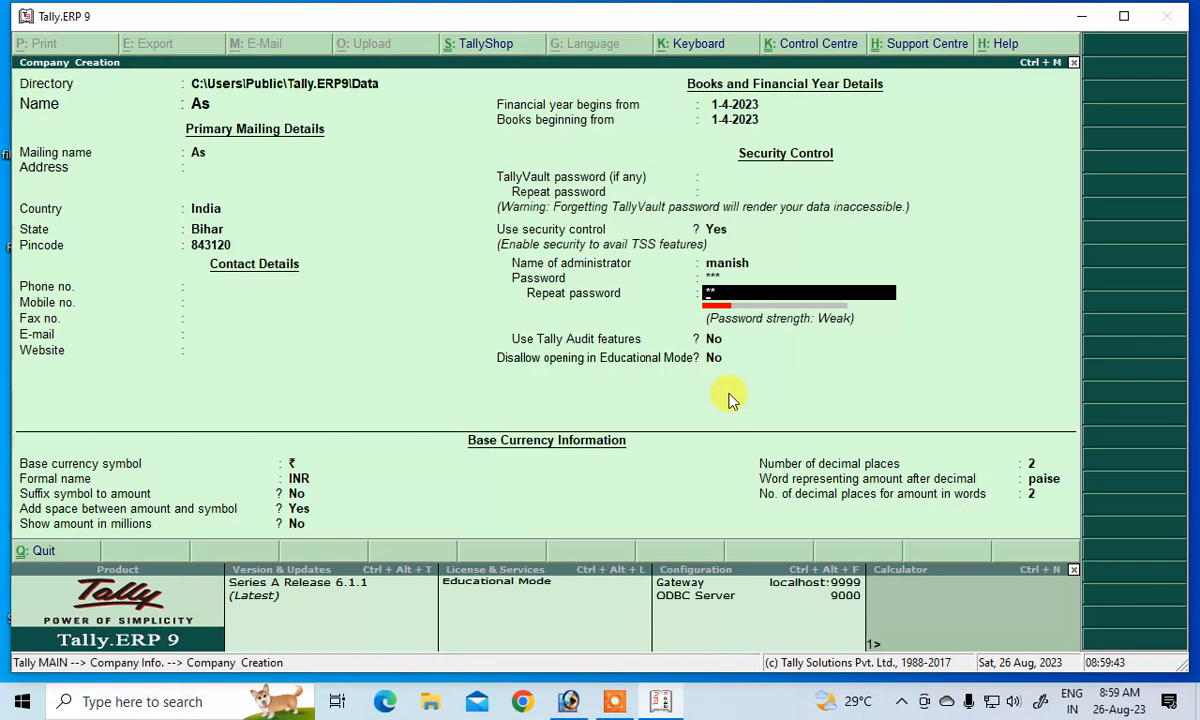
{"action": "key", "text": "Return"}
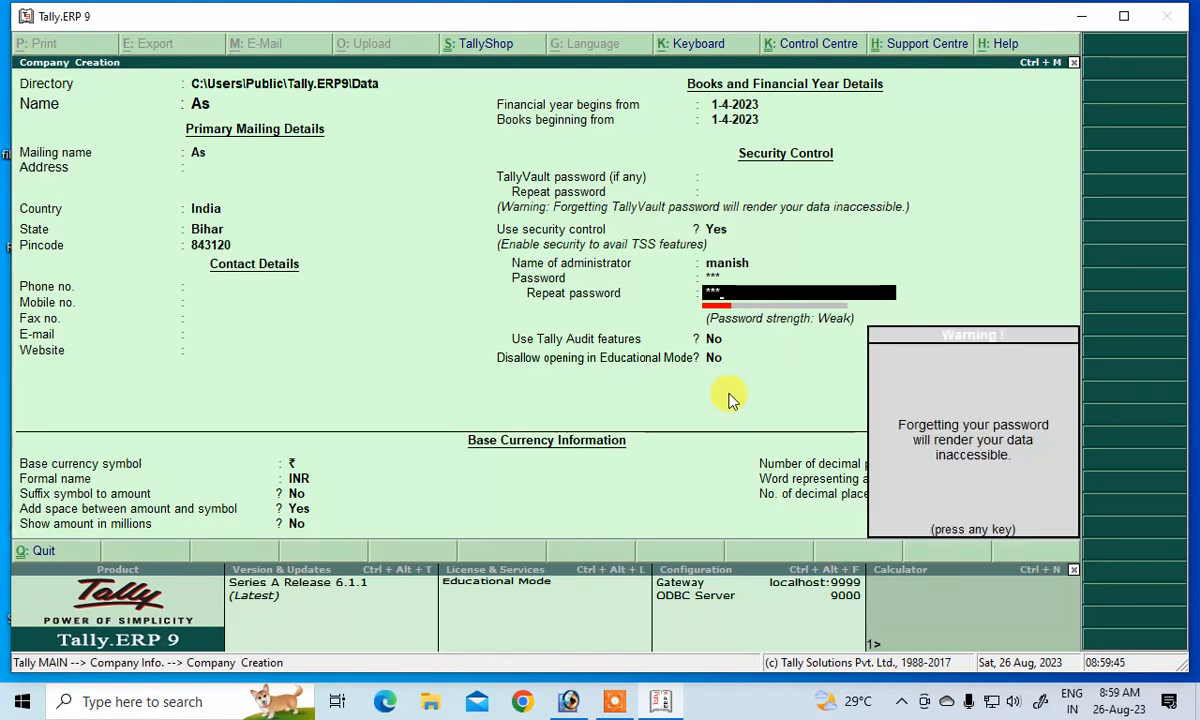
{"action": "key", "text": "Return"}
{"action": "key", "text": "Return"}
{"action": "key", "text": "Return"}
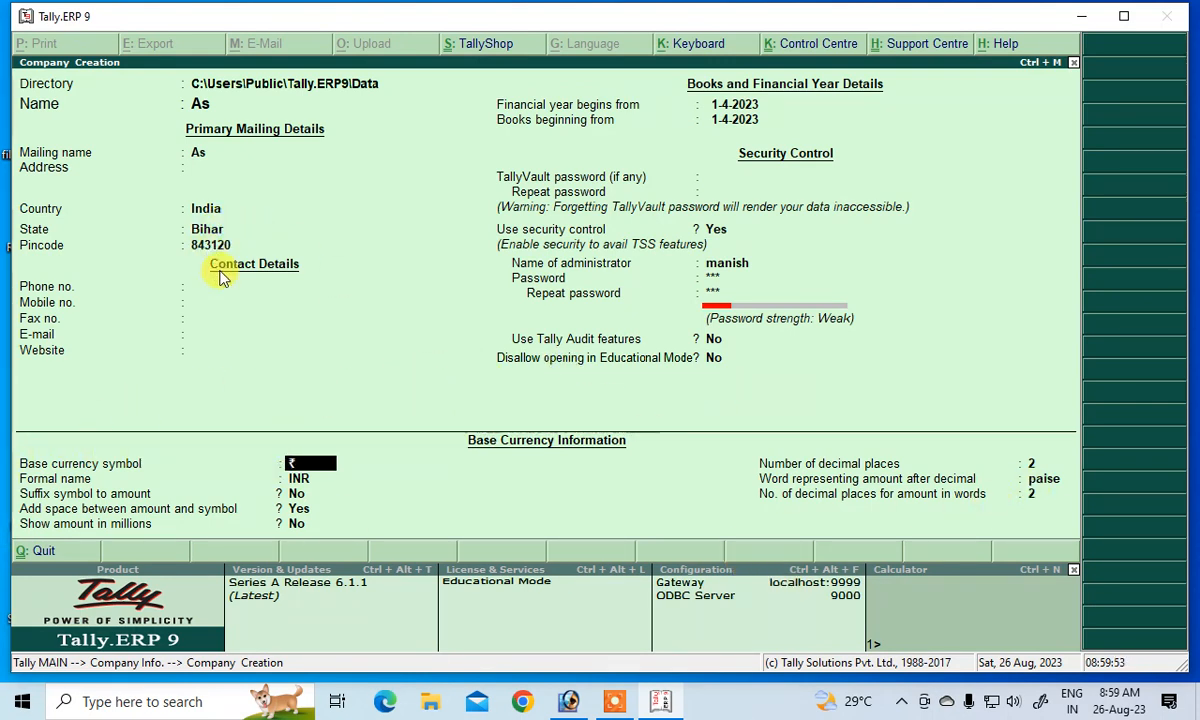
Accept the default INR base currency settings and save the new company
{"action": "key", "text": "Return"}
{"action": "key", "text": "Return"}
{"action": "key", "text": "Return"}
{"action": "key", "text": "Return"}
{"action": "key", "text": "Return"}
{"action": "key", "text": "Return"}
{"action": "key", "text": "Return"}
{"action": "key", "text": "Return"}
{"action": "key", "text": "Return"}
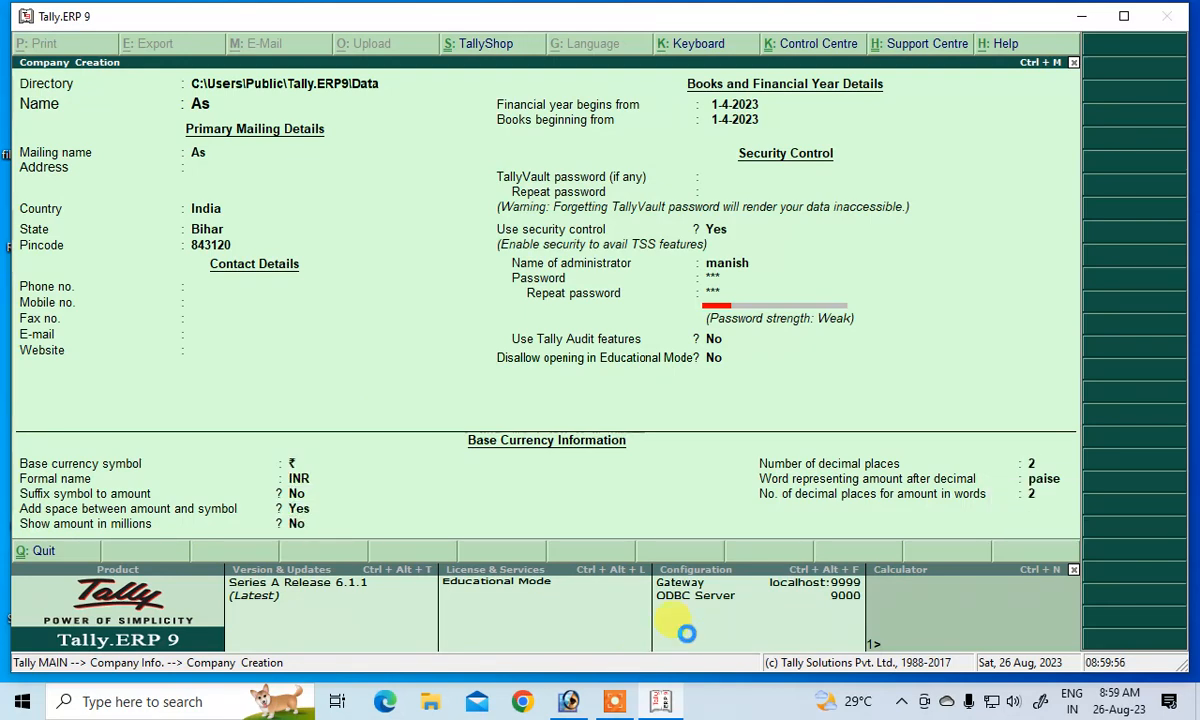
Log in to company As with the administrator's user name and password
{"action": "type", "text": "ma"}
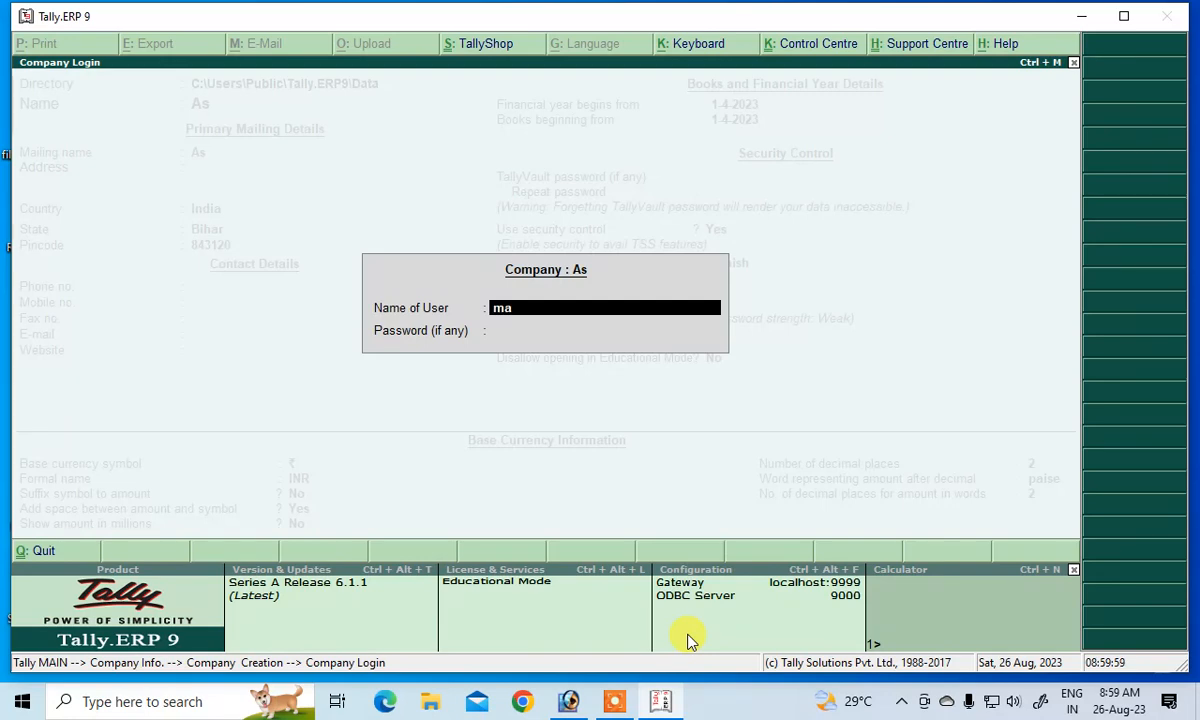
{"action": "type", "text": "nish"}
{"action": "key", "text": "Return"}
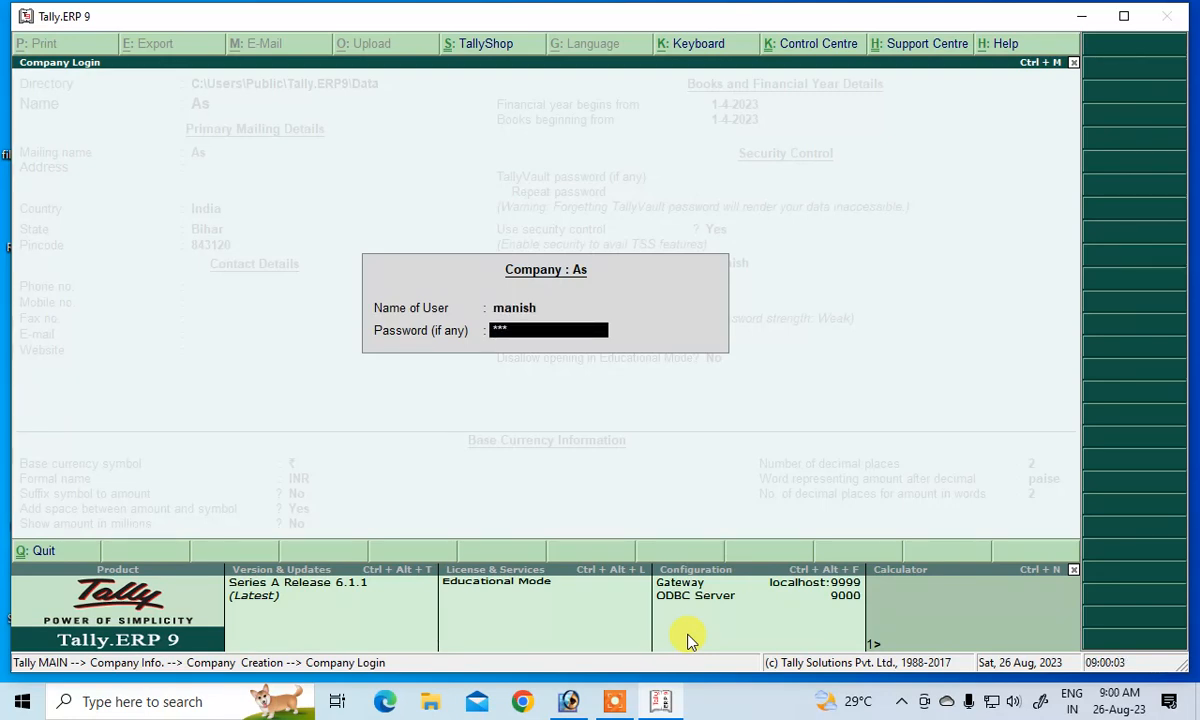
{"action": "key", "text": "Return"}
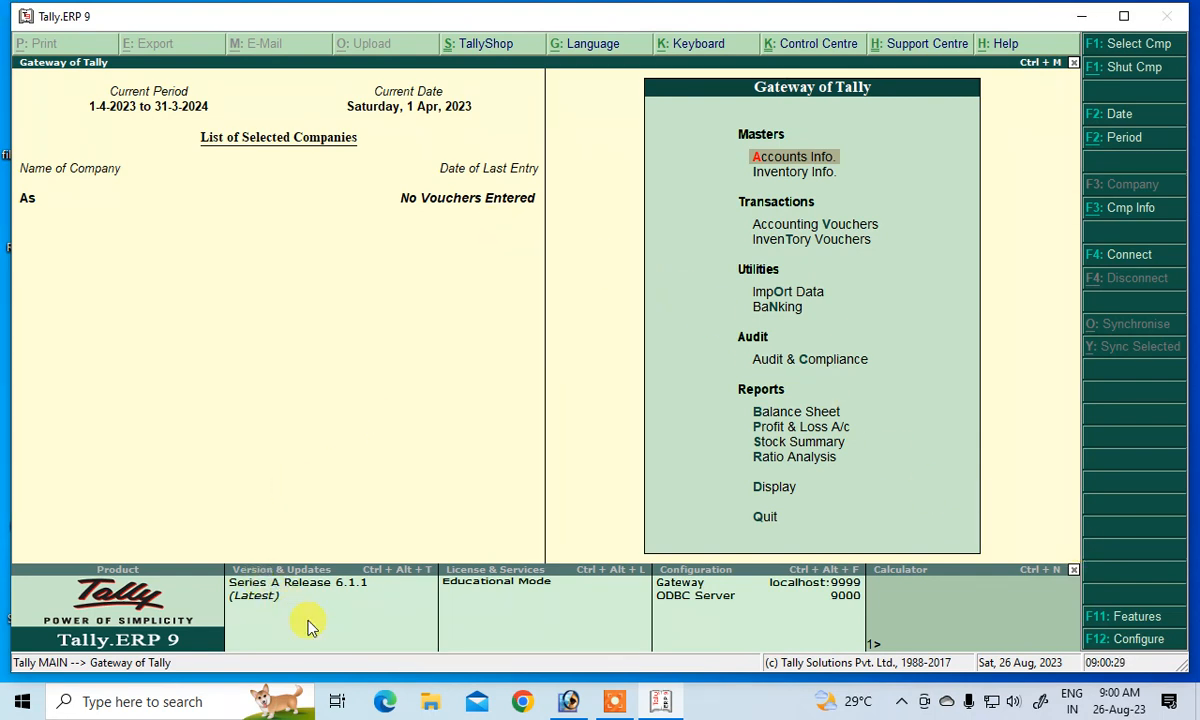
In the company's Statutory & Taxation features, enable Goods and Services Tax (GST) and choose to set its GST details
{"action": "left_click", "coordinate": [1110, 616]}
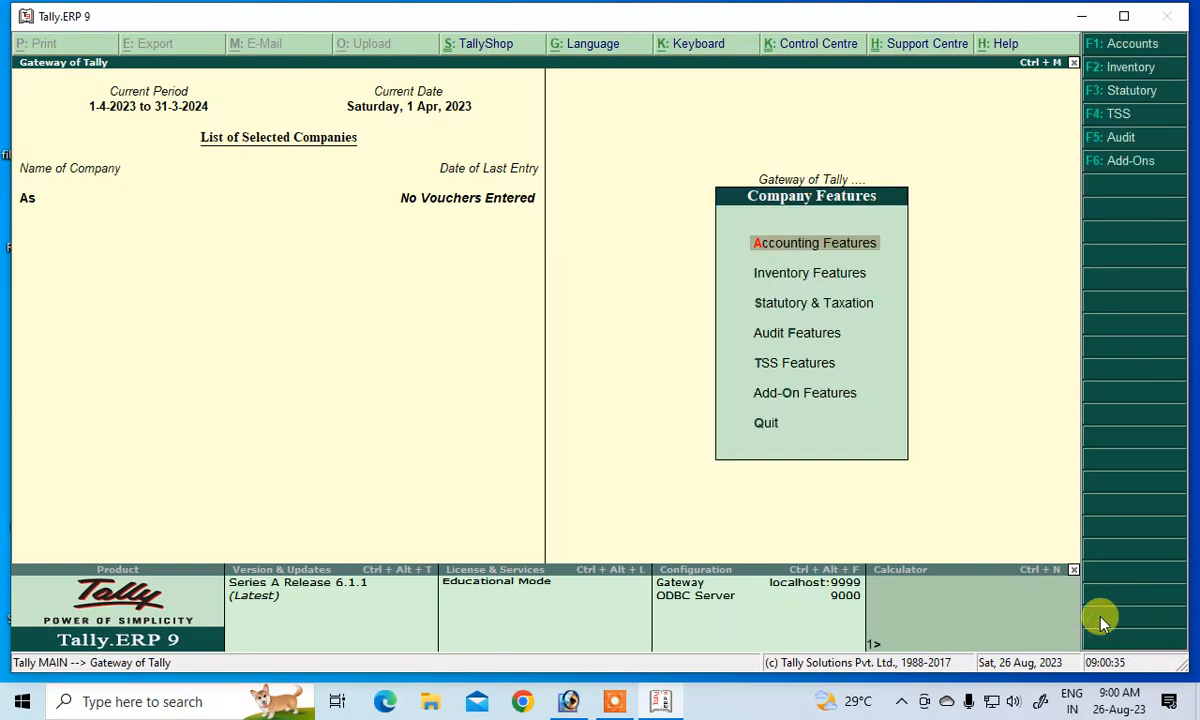
{"action": "left_click", "coordinate": [855, 306]}
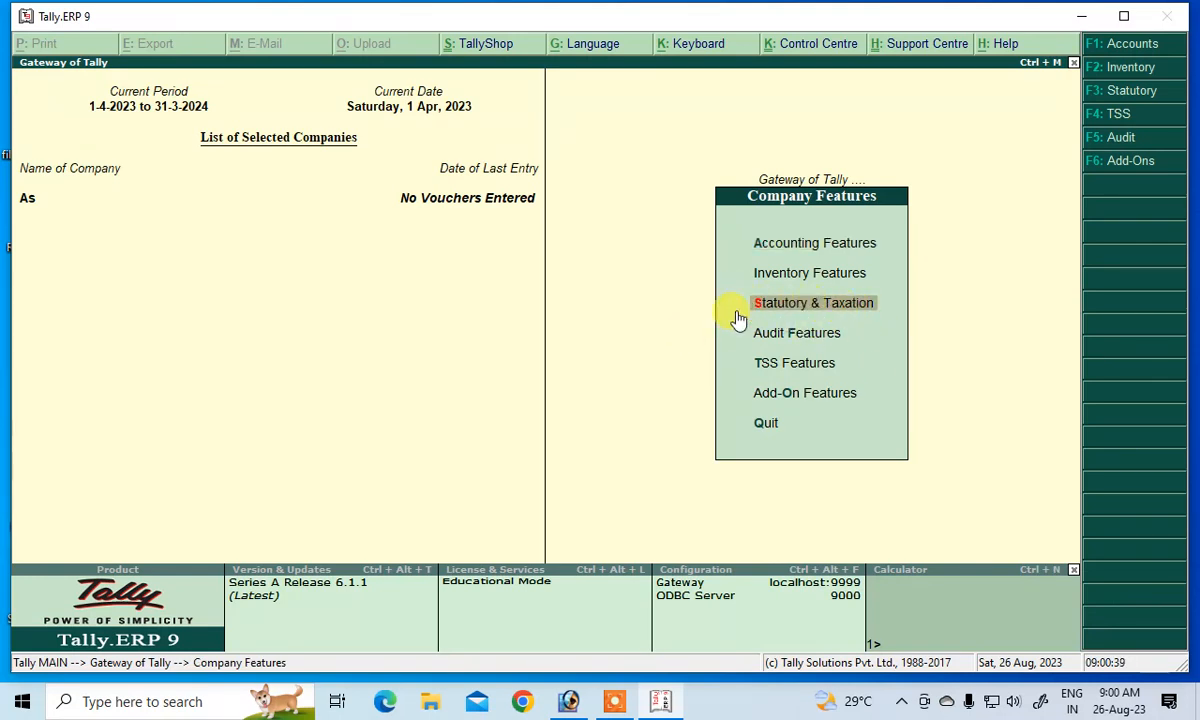
{"action": "key", "text": "Return"}
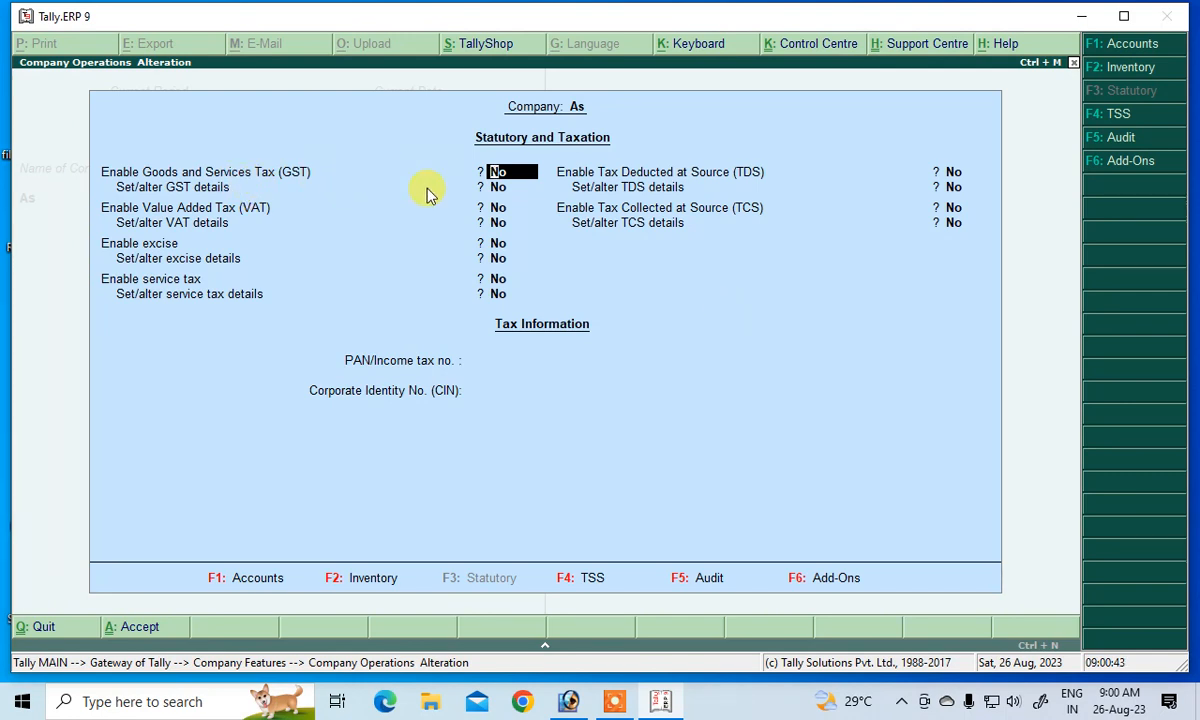
{"action": "type", "text": "y"}
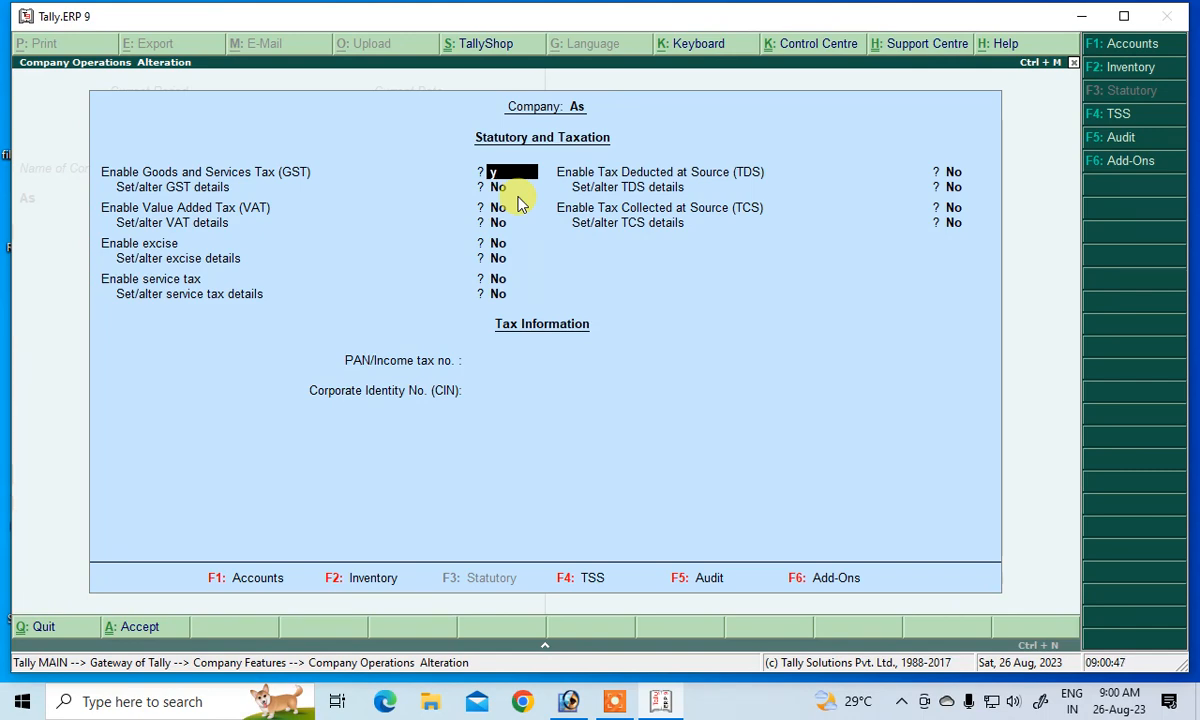
{"action": "key", "text": "Return"}
{"action": "type", "text": "y"}
{"action": "key", "text": "Return"}
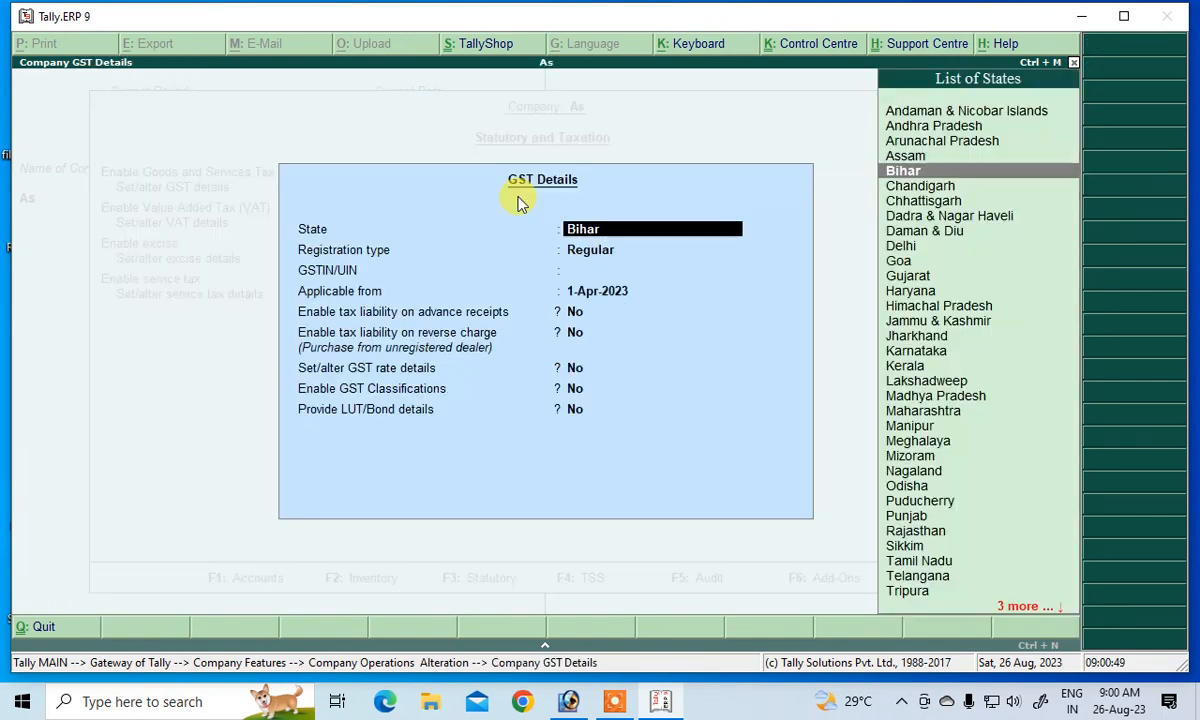
Fill in the company GST details with state Bihar, Regular registration, the GSTIN and applicability from 1-Apr-2023, keeping No for all remaining options
{"action": "key", "text": "Return"}
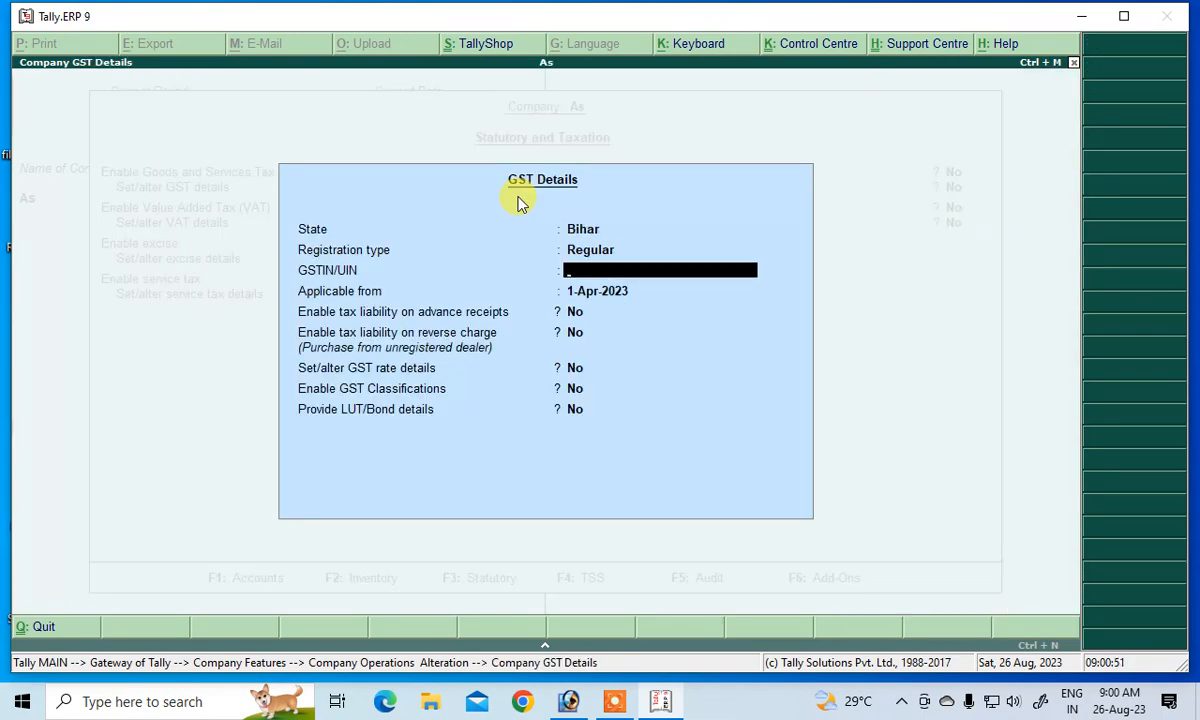
{"action": "type", "text": "GHGFH45G4H56"}
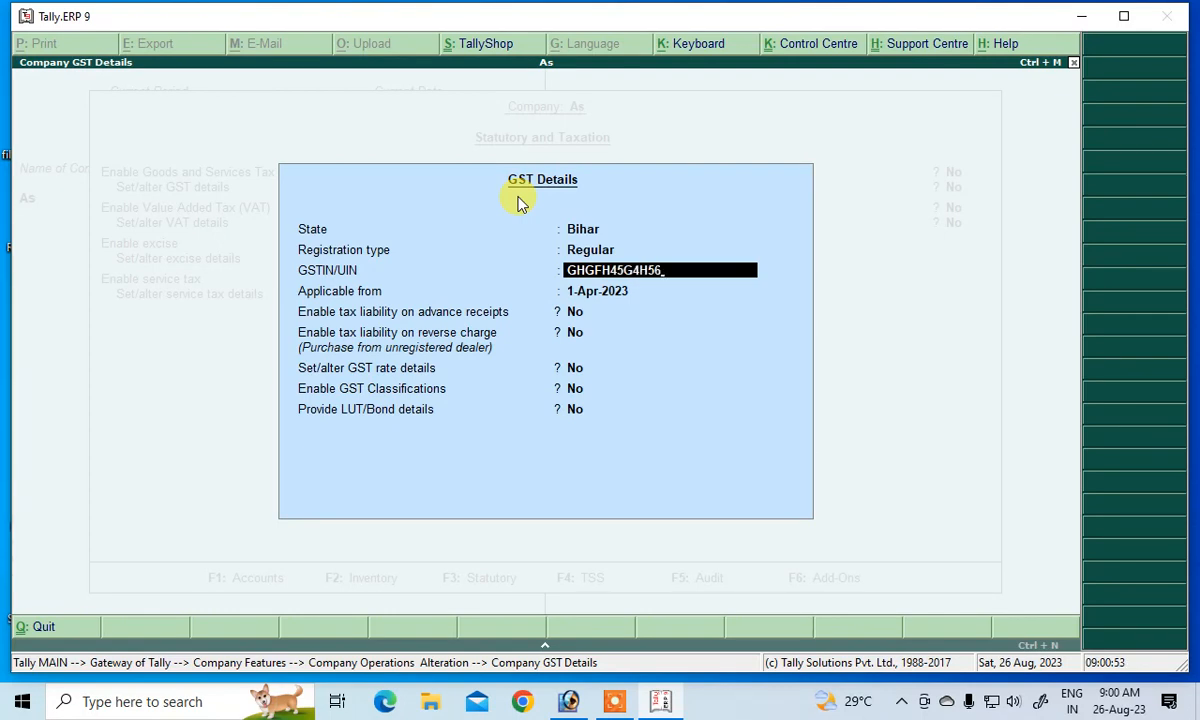
{"action": "key", "text": "Return"}
{"action": "key", "text": "Return"}
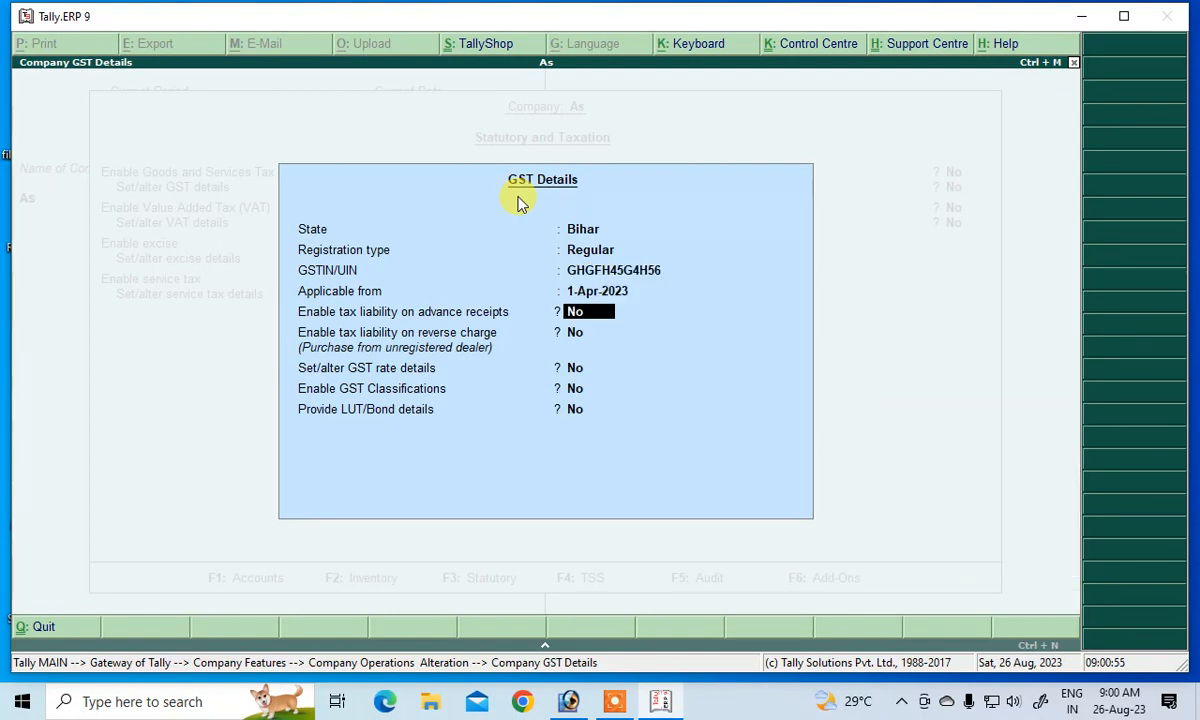
{"action": "key", "text": "Return"}
{"action": "key", "text": "Return"}
{"action": "key", "text": "Return"}
{"action": "key", "text": "Return"}
{"action": "key", "text": "Return"}
{"action": "key", "text": "Return"}
{"action": "key", "text": "Return"}
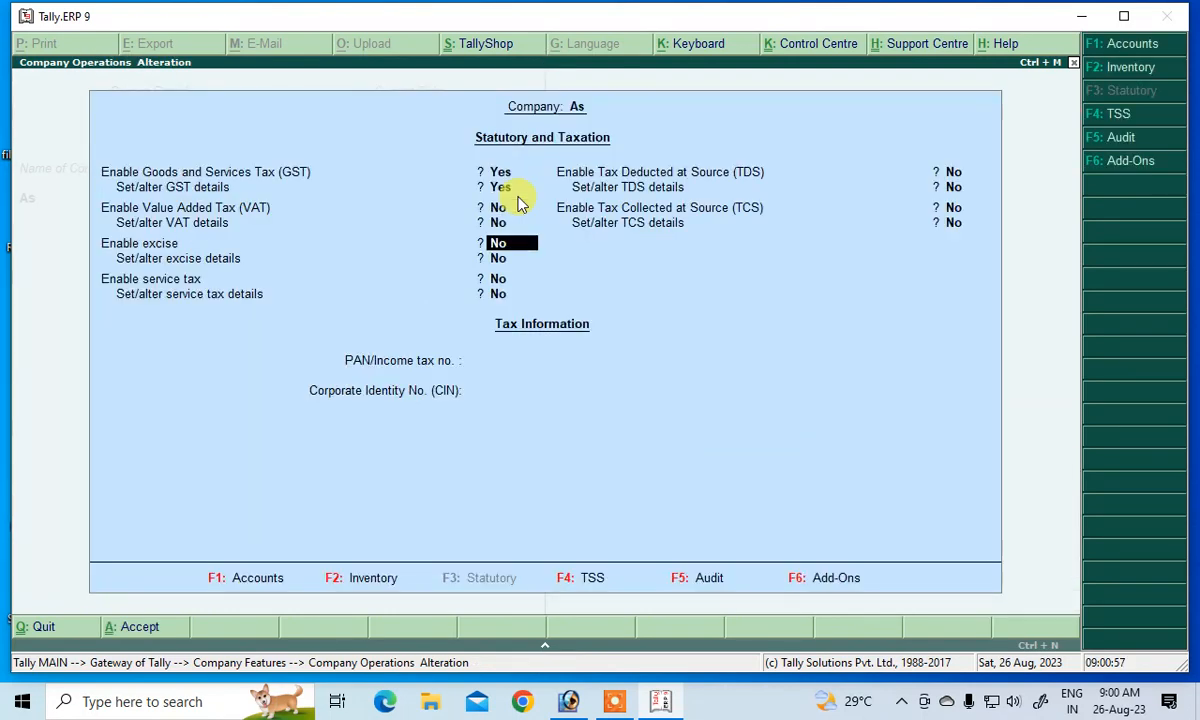
Save the Statutory & Taxation features with No kept for the other taxes and return to the Gateway of Tally
{"action": "key", "text": "Return"}
{"action": "key", "text": "Return"}
{"action": "key", "text": "Return"}
{"action": "key", "text": "Return"}
{"action": "key", "text": "Return"}
{"action": "key", "text": "Return"}
{"action": "key", "text": "Return"}
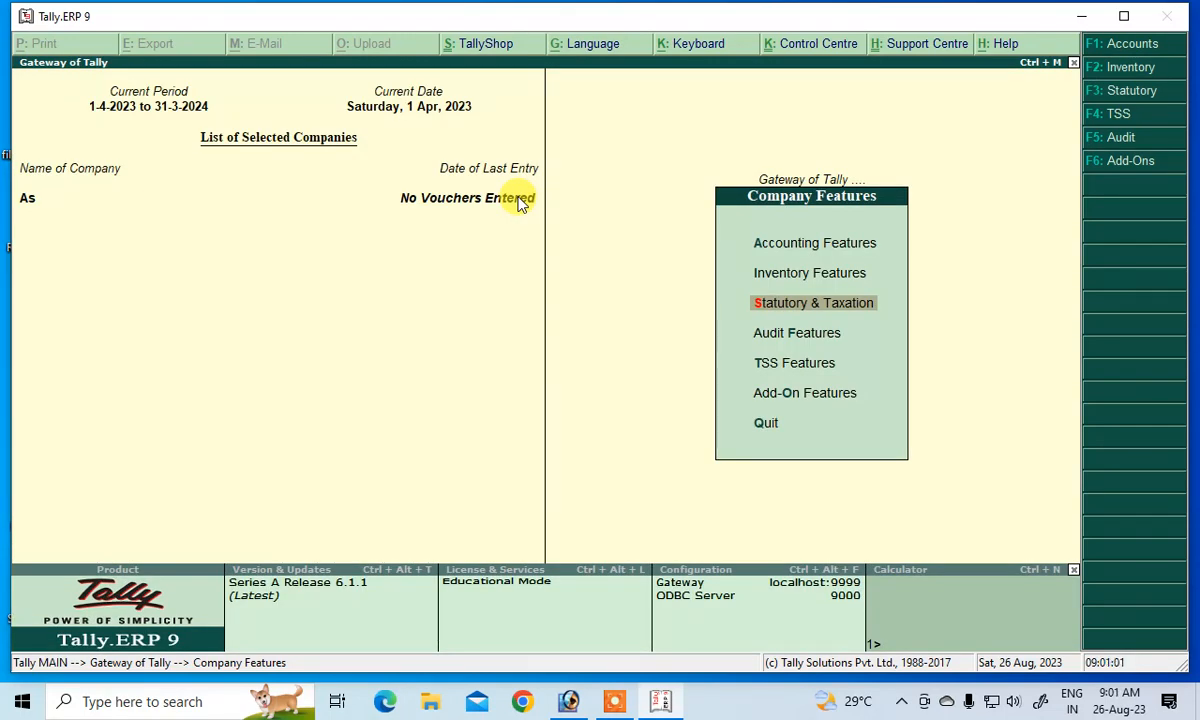
{"action": "left_click", "coordinate": [765, 424]}
{"action": "left_click", "coordinate": [765, 422]}
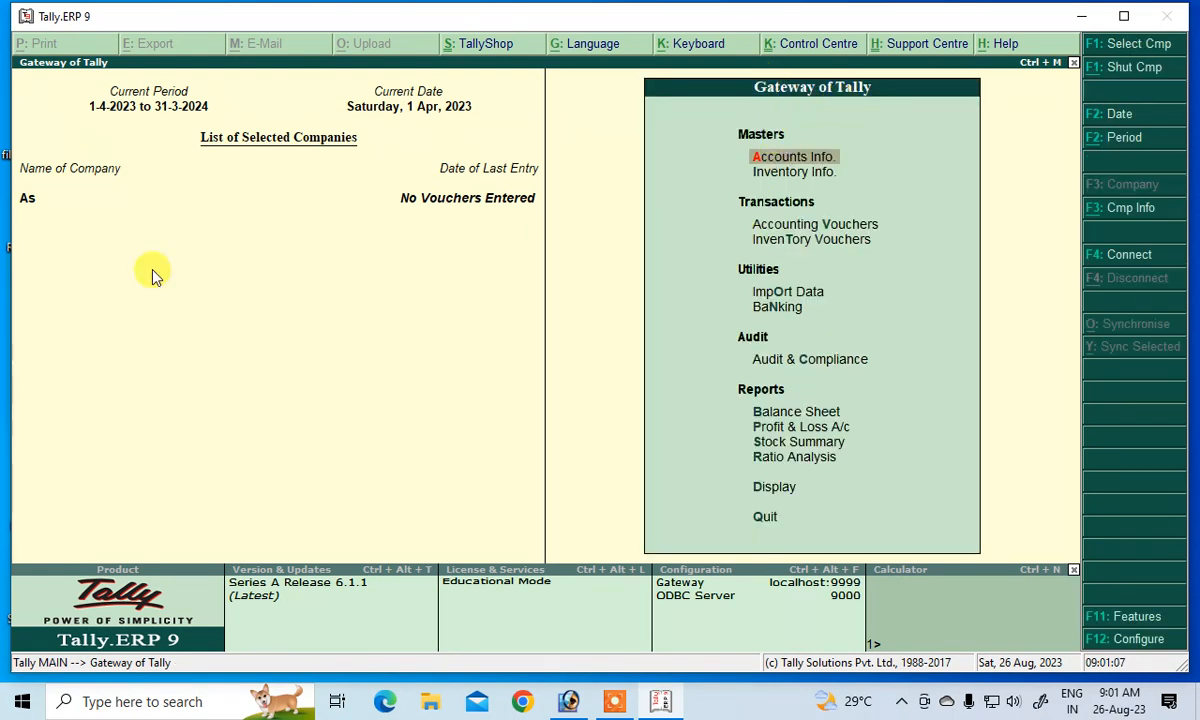
Start a new single ledger named Sales without an alias, grouped under Sales Accounts
{"action": "left_click", "coordinate": [758, 157]}
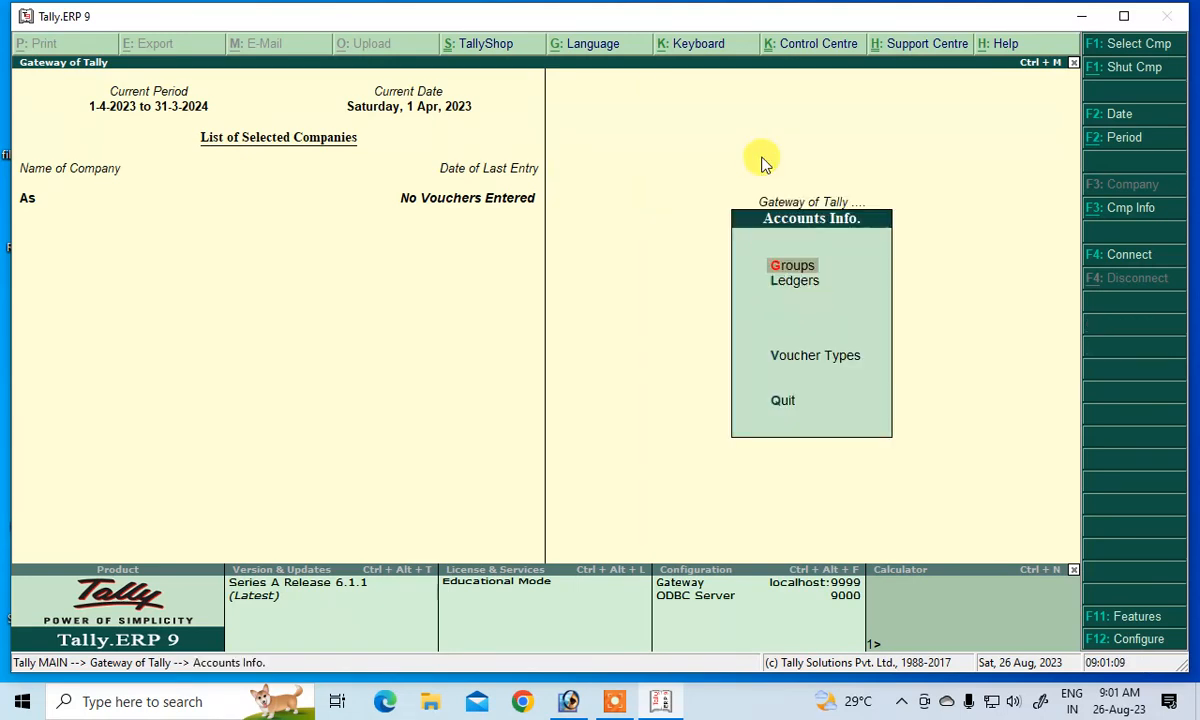
{"action": "left_click", "coordinate": [798, 284]}
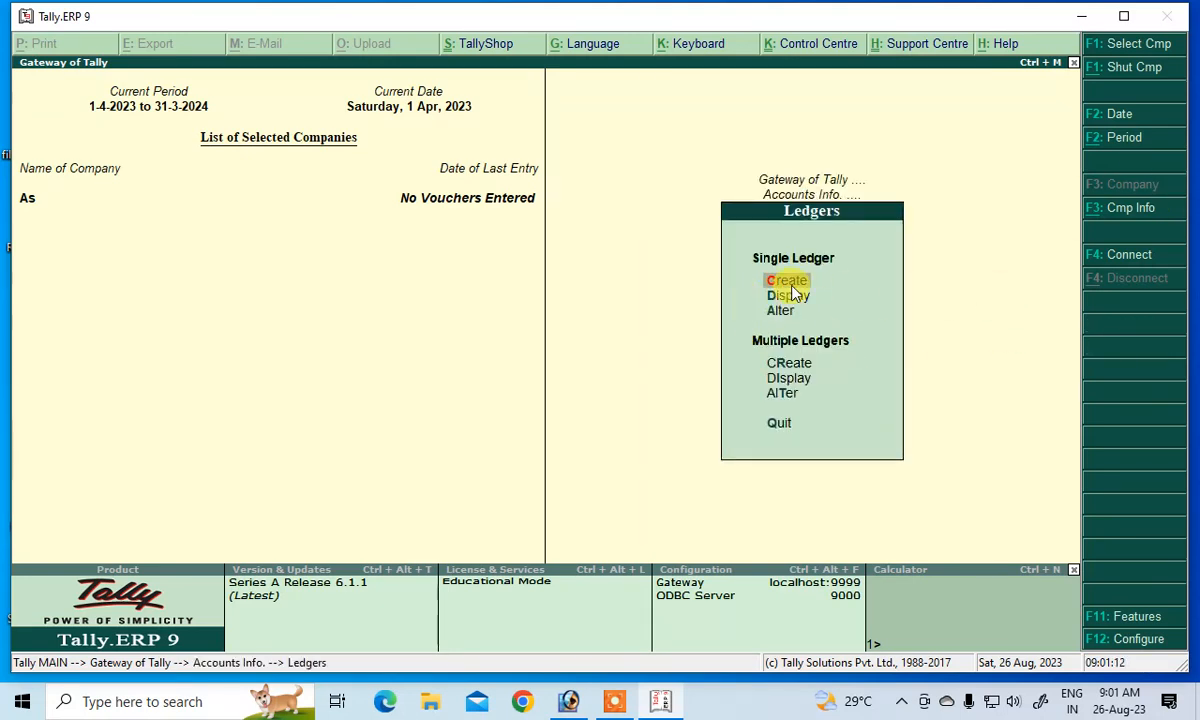
{"action": "left_click", "coordinate": [780, 281]}
{"action": "type", "text": "Sa"}
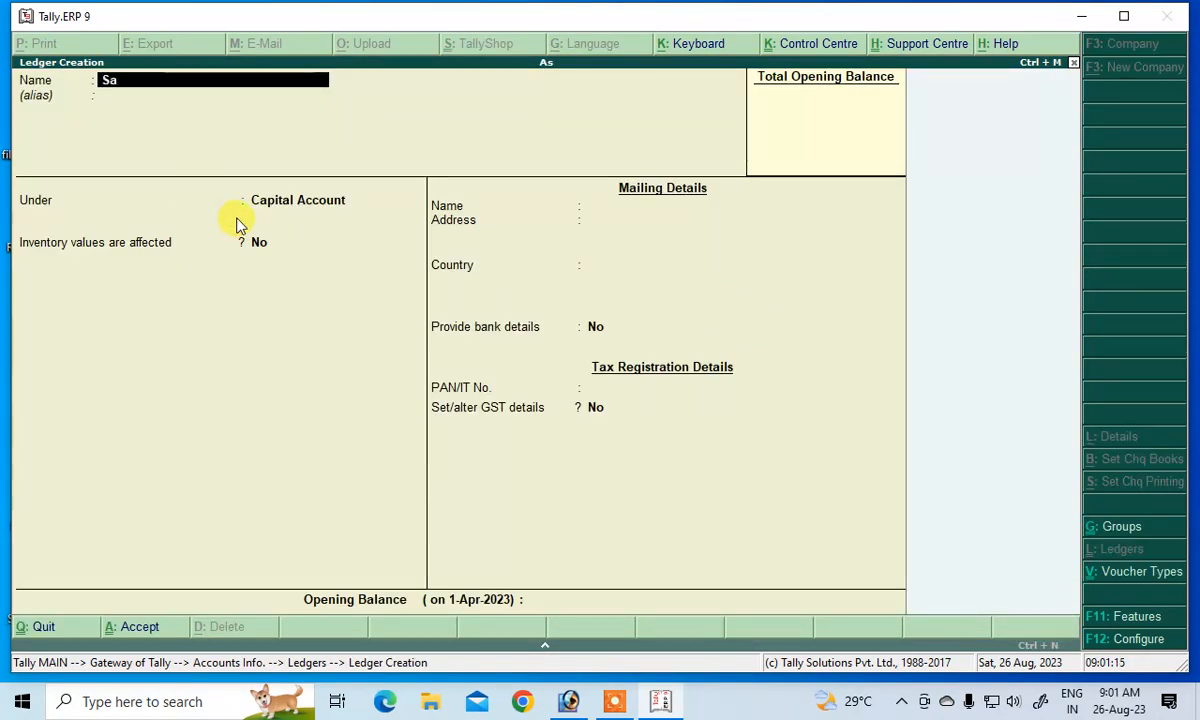
{"action": "type", "text": "les"}
{"action": "key", "text": "Return"}
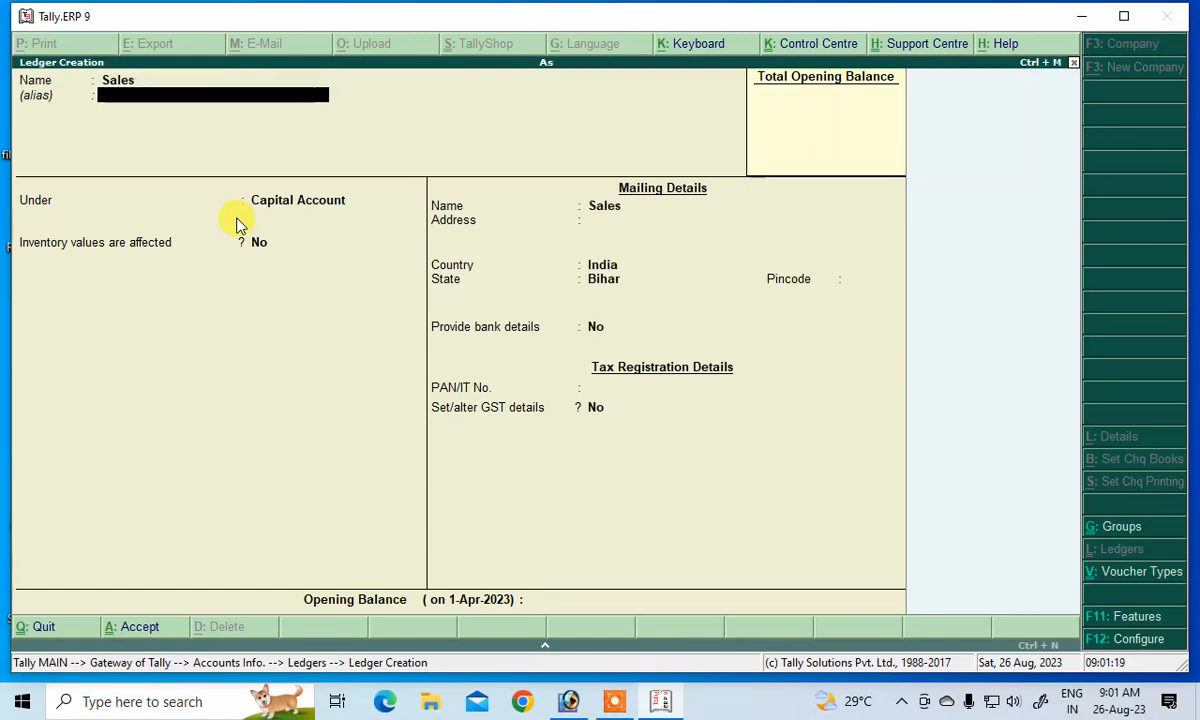
{"action": "key", "text": "Return"}
{"action": "type", "text": "S"}
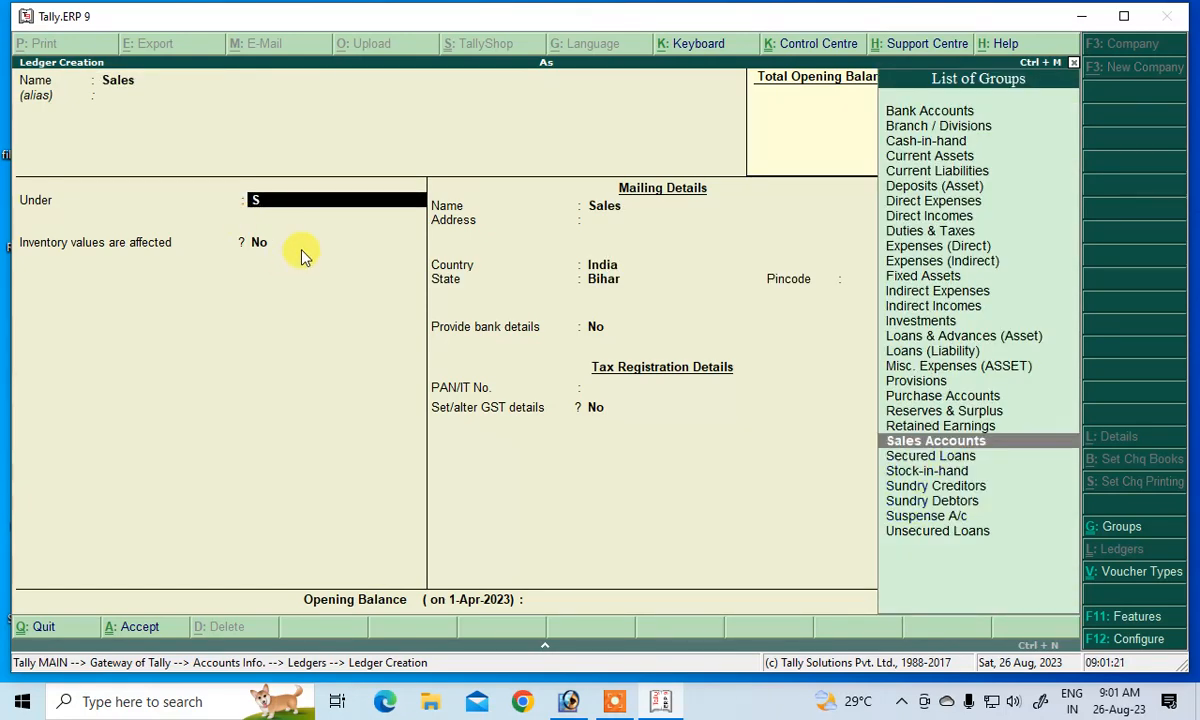
{"action": "key", "text": "Return"}
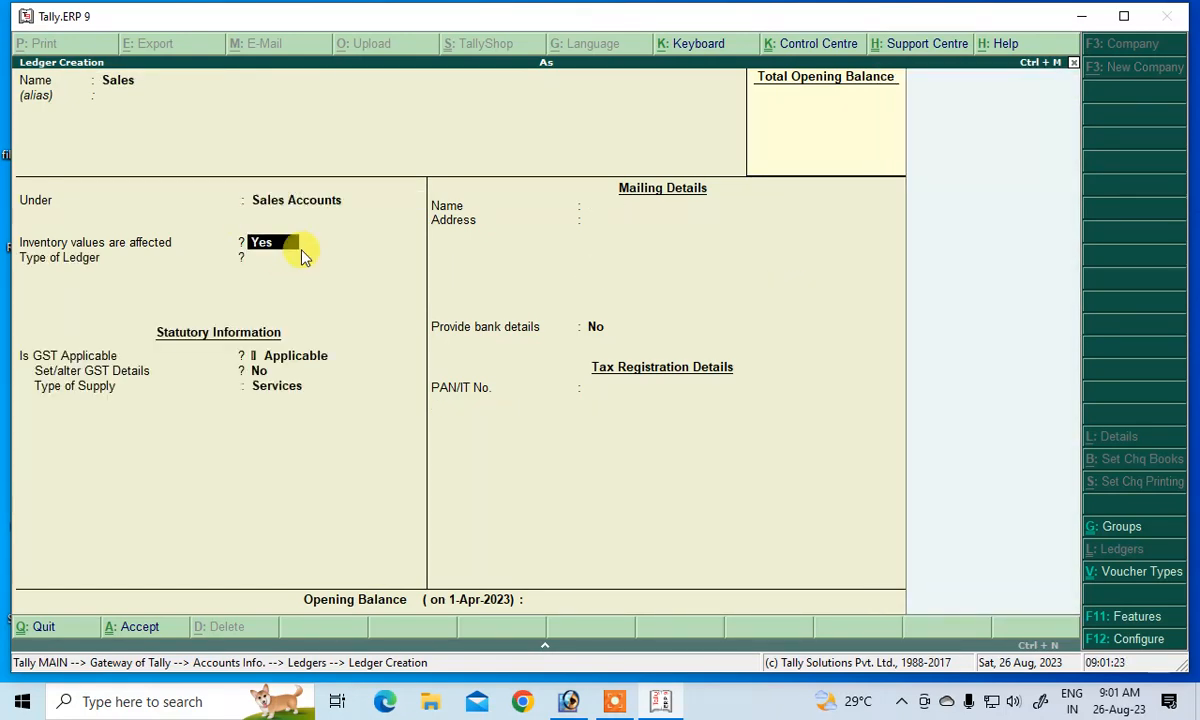
For the Sales ledger, keep inventory values affected, set the ledger type to Not Applicable, keep GST Applicable and choose to set GST details
{"action": "key", "text": "Return"}
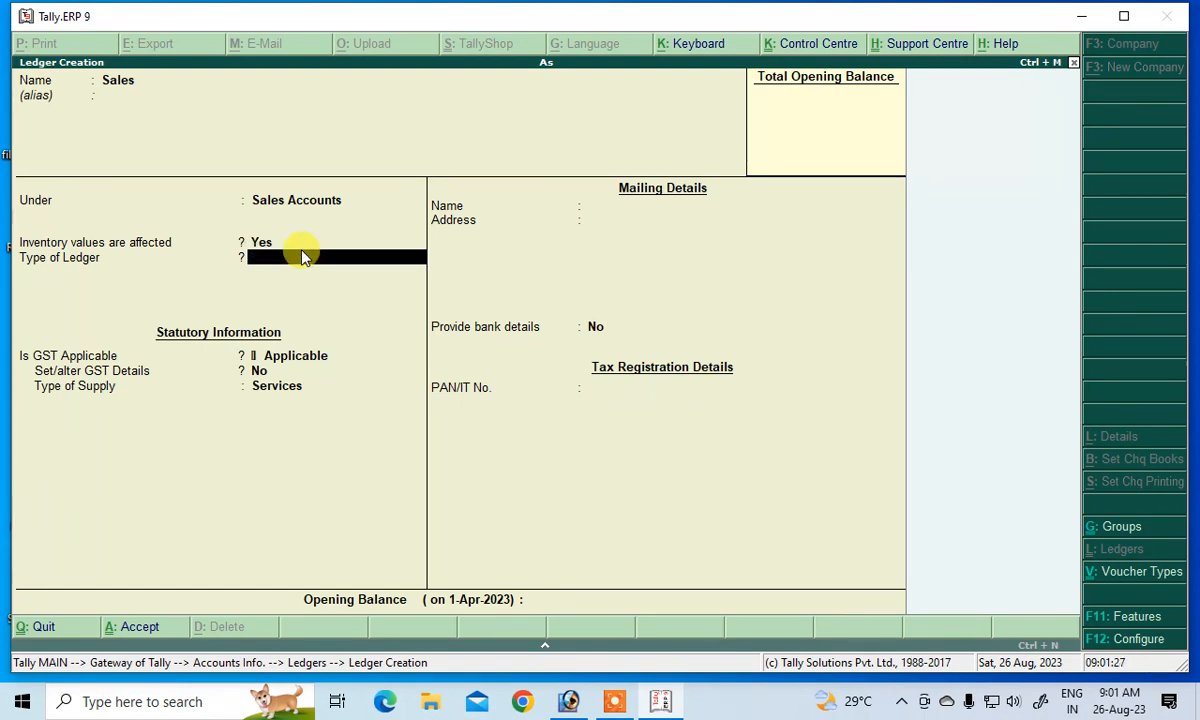
{"action": "type", "text": "N"}
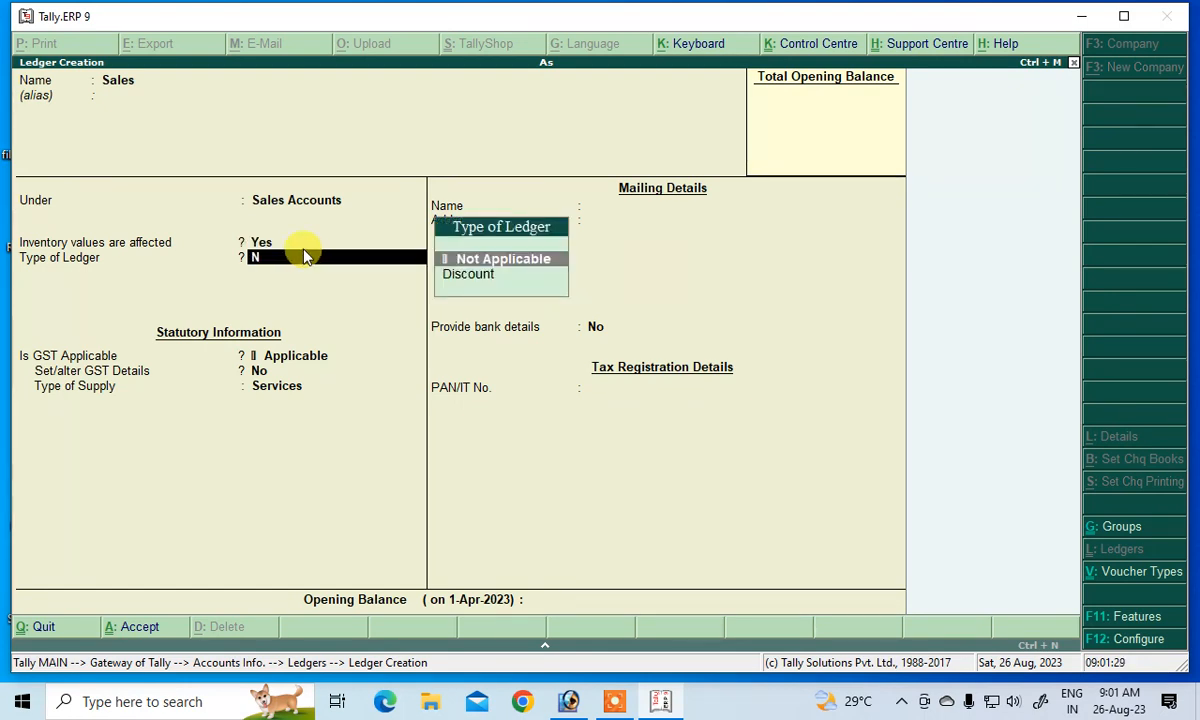
{"action": "key", "text": "Return"}
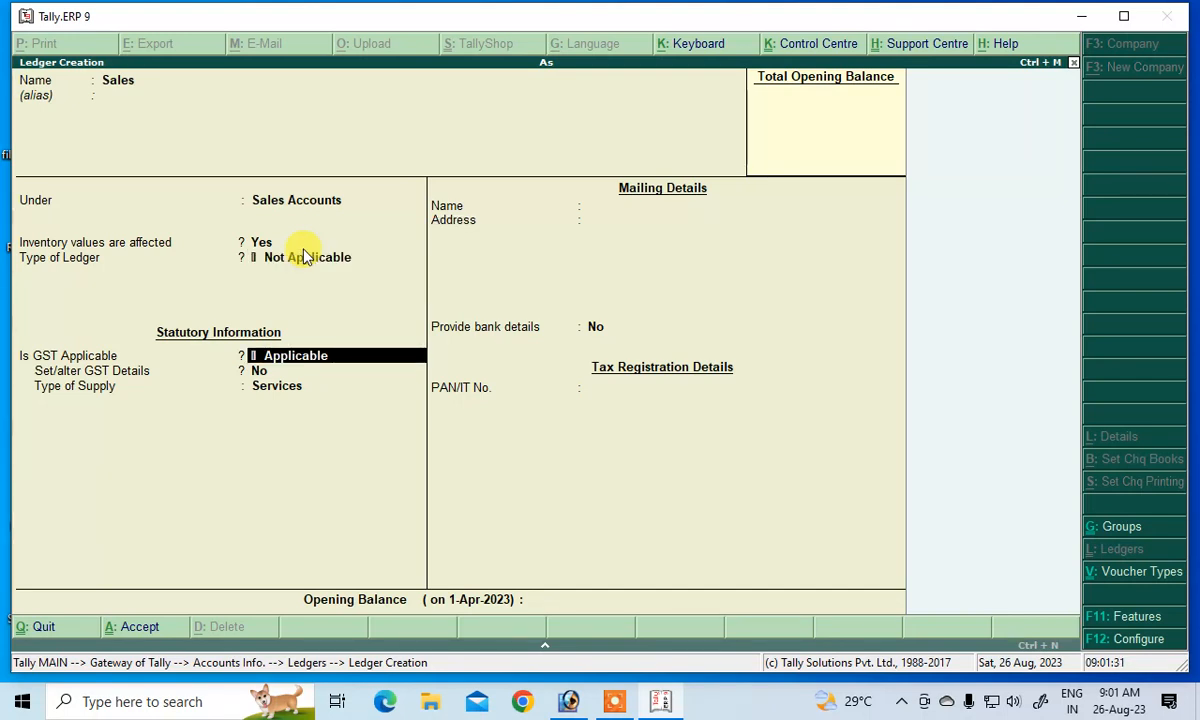
{"action": "key", "text": "Return"}
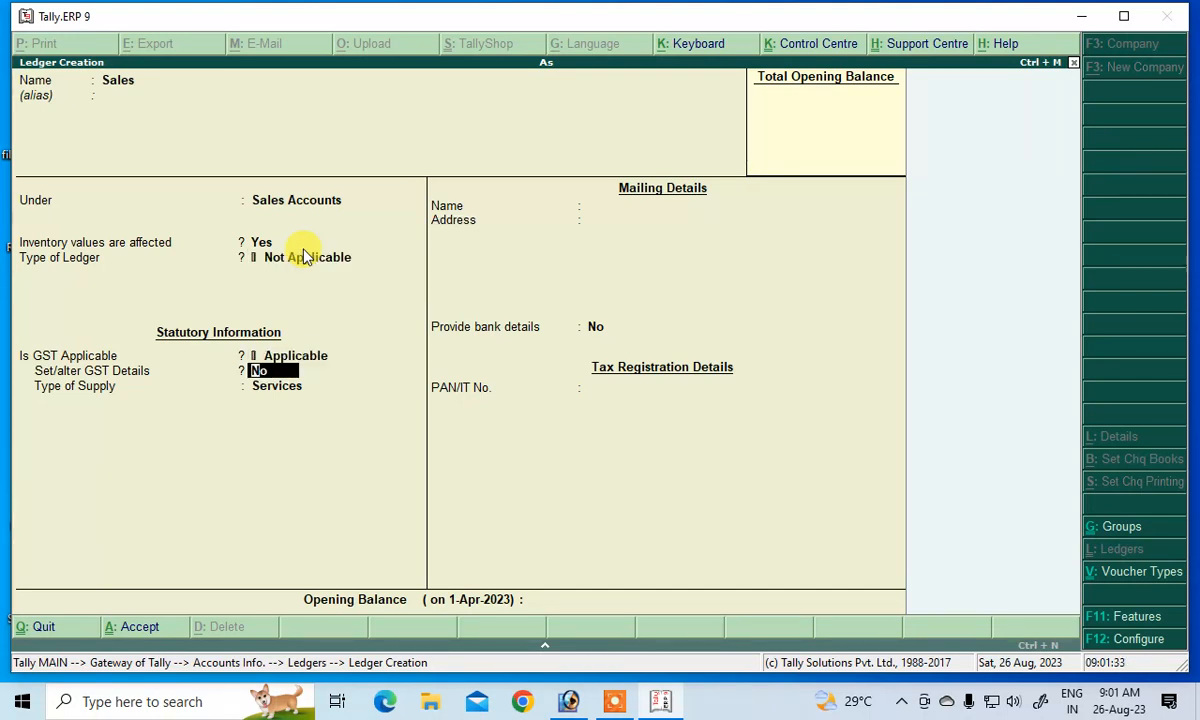
{"action": "key", "text": "y"}
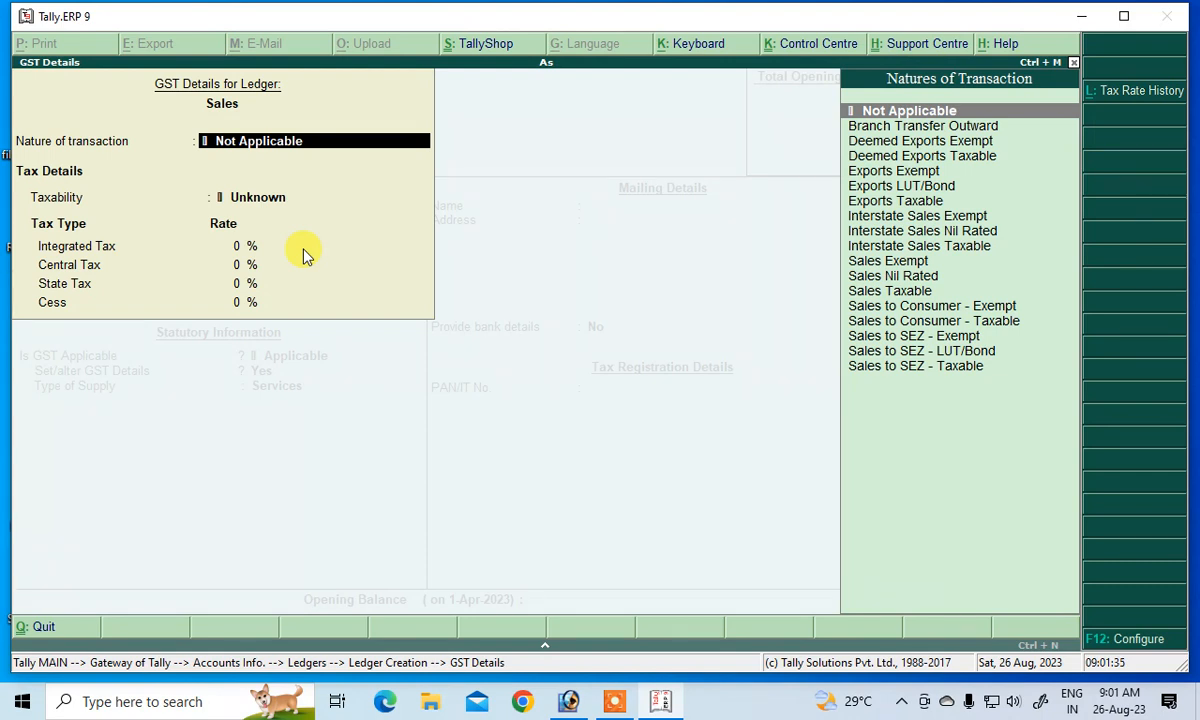
{"action": "key", "text": "Down"}
{"action": "key", "text": "Down"}
{"action": "key", "text": "Down"}
{"action": "key", "text": "Down"}
{"action": "key", "text": "Down"}
{"action": "key", "text": "Down"}
{"action": "key", "text": "Down"}
{"action": "key", "text": "Down"}
{"action": "key", "text": "Down"}
{"action": "key", "text": "Down"}
{"action": "key", "text": "Down"}
{"action": "key", "text": "Down"}
{"action": "key", "text": "Down"}
{"action": "key", "text": "Down"}
{"action": "key", "text": "Down"}
{"action": "key", "text": "Down"}
{"action": "key", "text": "Down"}
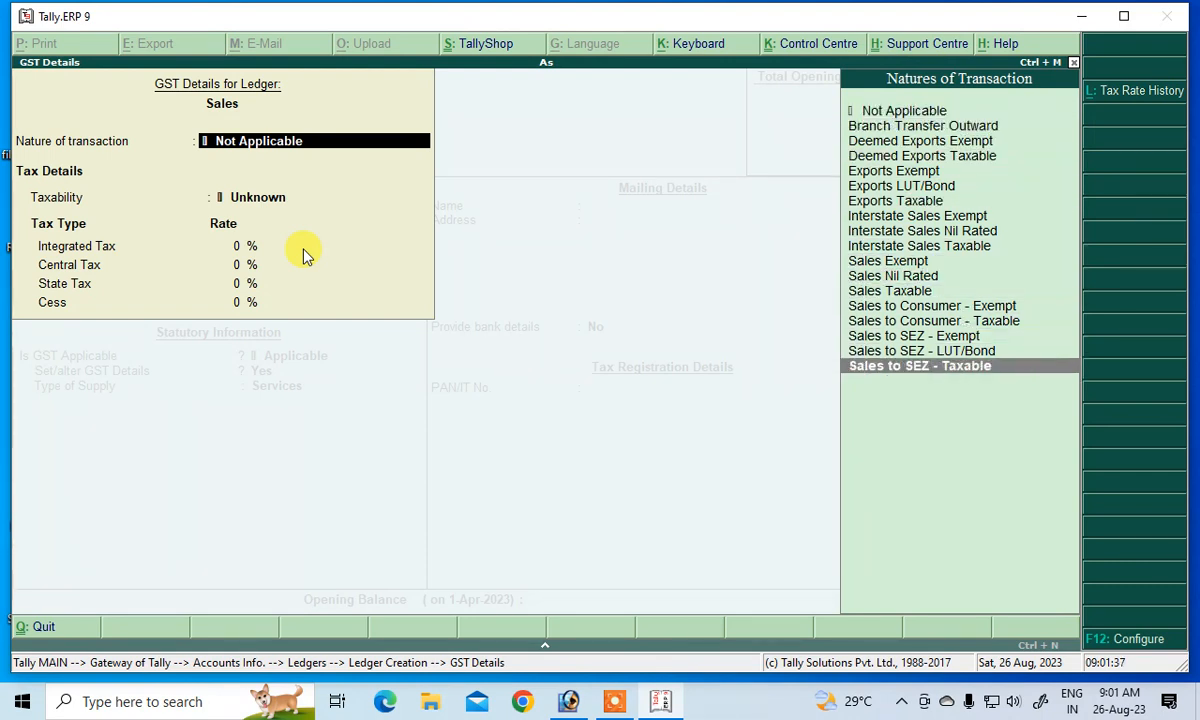
{"action": "key", "text": "Up"}
{"action": "key", "text": "Up"}
{"action": "key", "text": "Up"}
{"action": "key", "text": "Up"}
{"action": "key", "text": "Right"}
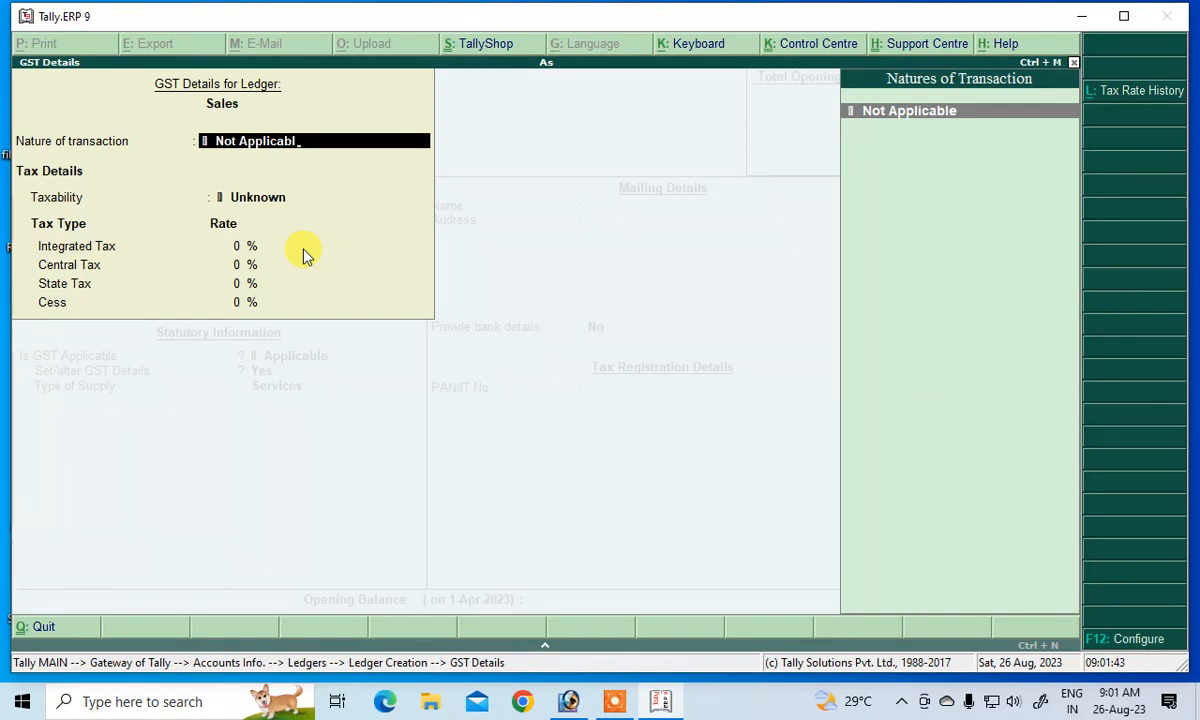
{"action": "key", "text": "BackSpace"}
{"action": "key", "text": "BackSpace"}
{"action": "key", "text": "BackSpace"}
{"action": "key", "text": "BackSpace"}
{"action": "key", "text": "BackSpace"}
{"action": "key", "text": "BackSpace"}
{"action": "key", "text": "BackSpace"}
{"action": "key", "text": "BackSpace"}
{"action": "key", "text": "BackSpace"}
{"action": "key", "text": "BackSpace"}
{"action": "key", "text": "BackSpace"}
{"action": "key", "text": "BackSpace"}
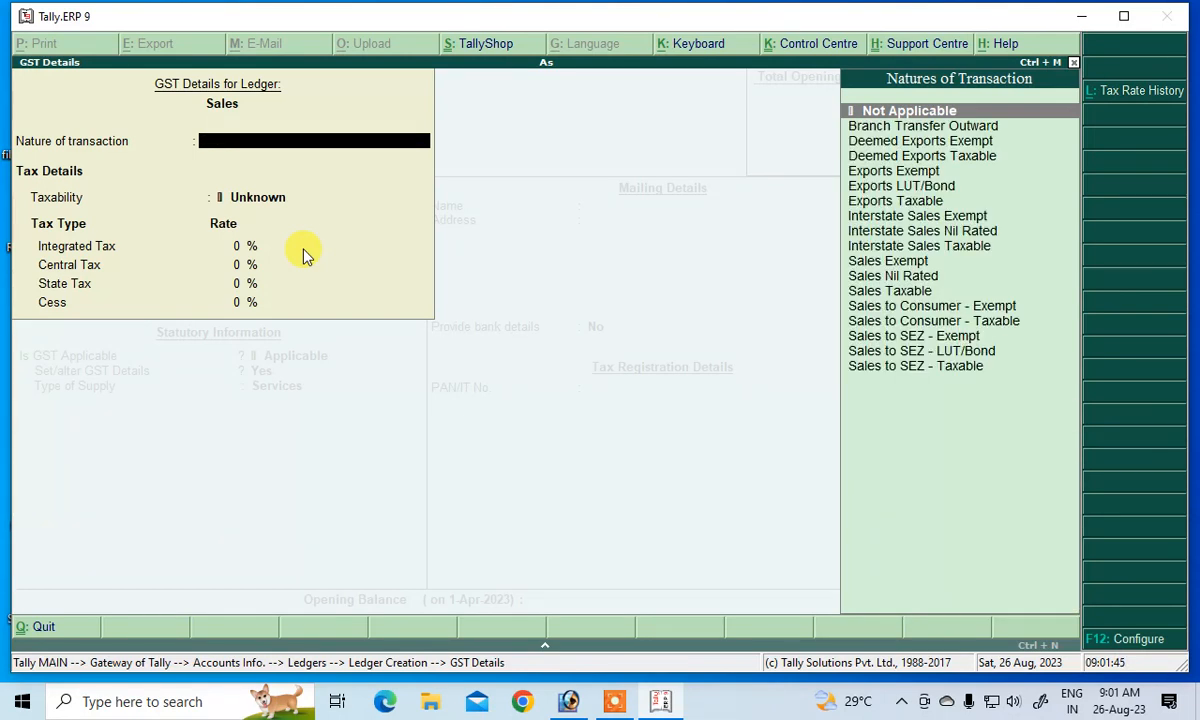
Set the Sales ledger's nature of transaction to Sales Taxable in its GST details
{"action": "key", "text": "Down"}
{"action": "key", "text": "Down"}
{"action": "key", "text": "Down"}
{"action": "key", "text": "Down"}
{"action": "key", "text": "Down"}
{"action": "key", "text": "Down"}
{"action": "key", "text": "Down"}
{"action": "key", "text": "Down"}
{"action": "key", "text": "Down"}
{"action": "key", "text": "Down"}
{"action": "key", "text": "Down"}
{"action": "key", "text": "Down"}
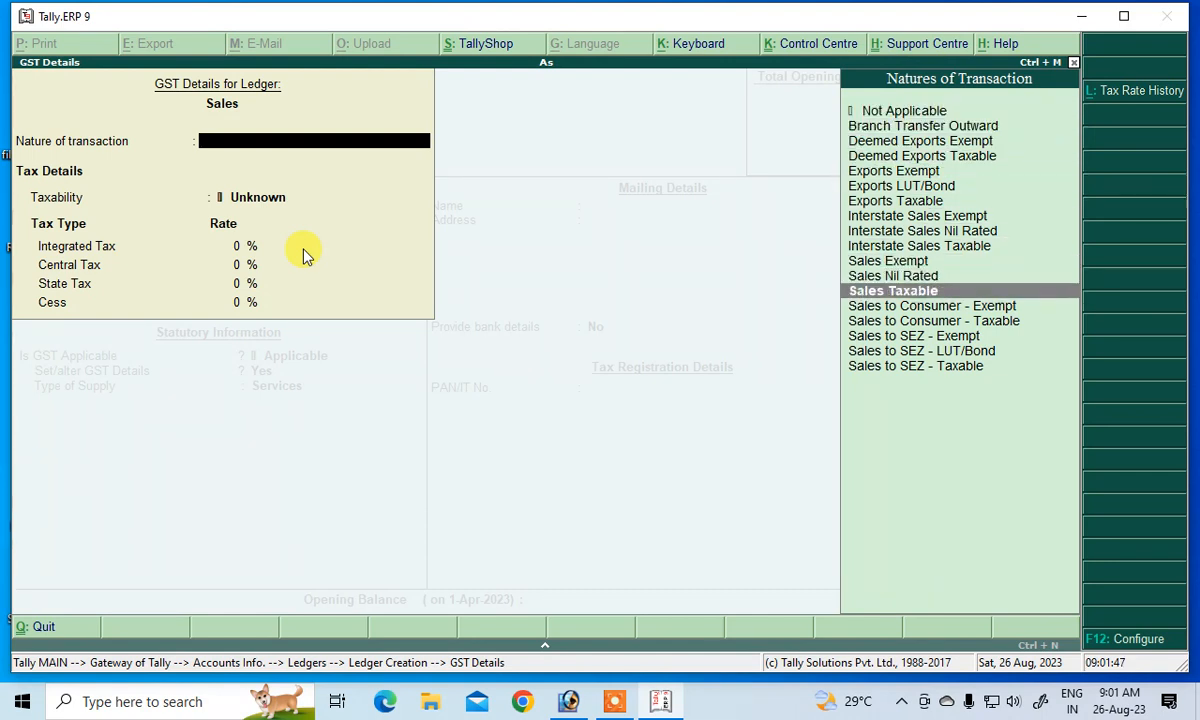
{"action": "key", "text": "Return"}
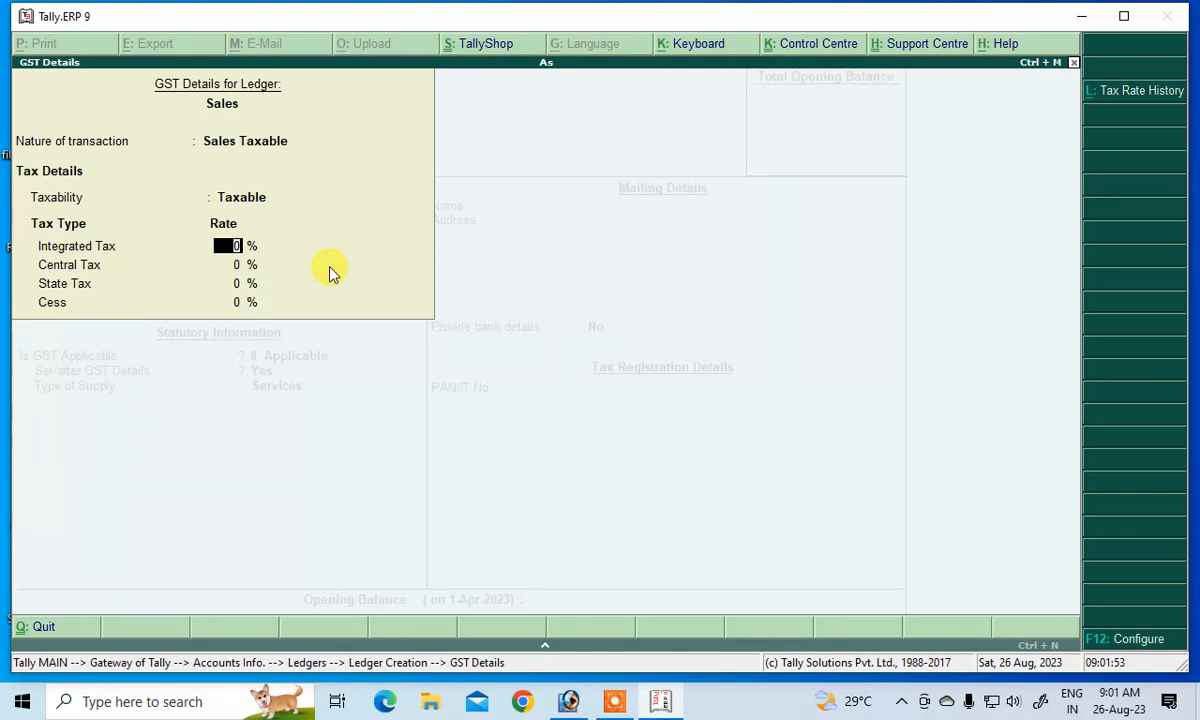
Set the Sales ledger's integrated tax rate to 28%, accepting 14% central tax, 14% state tax and 0% cess
{"action": "key", "text": "Return"}
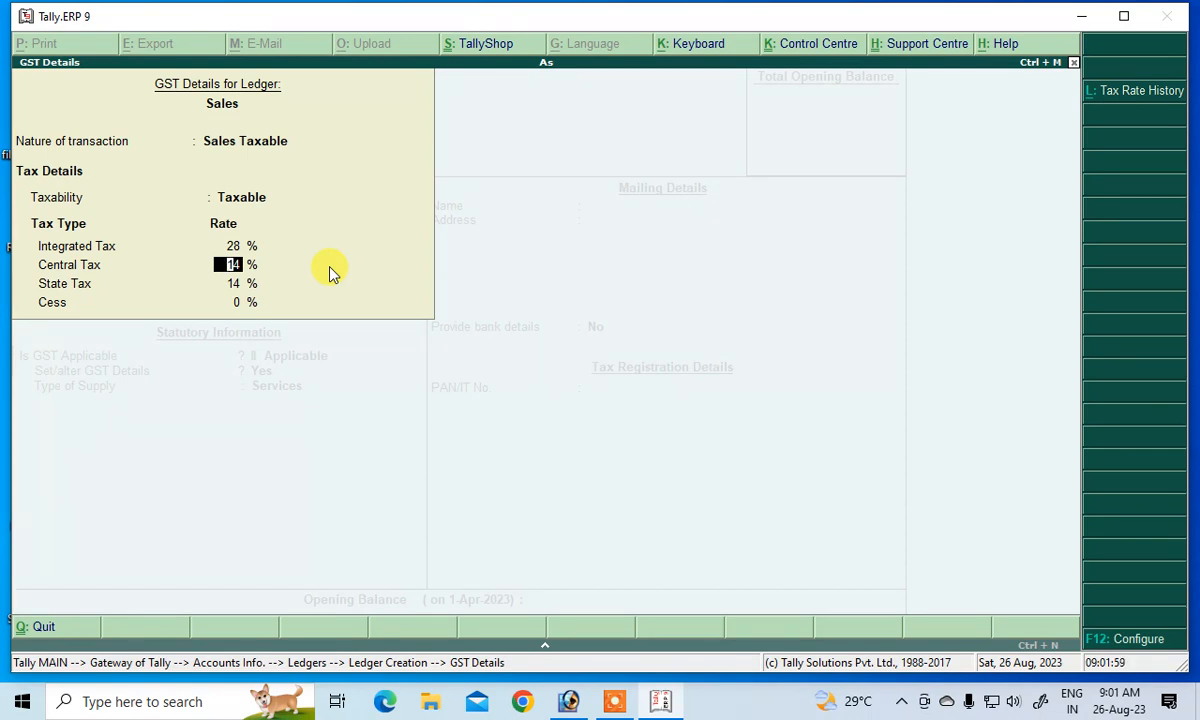
{"action": "key", "text": "Return"}
{"action": "key", "text": "Return"}
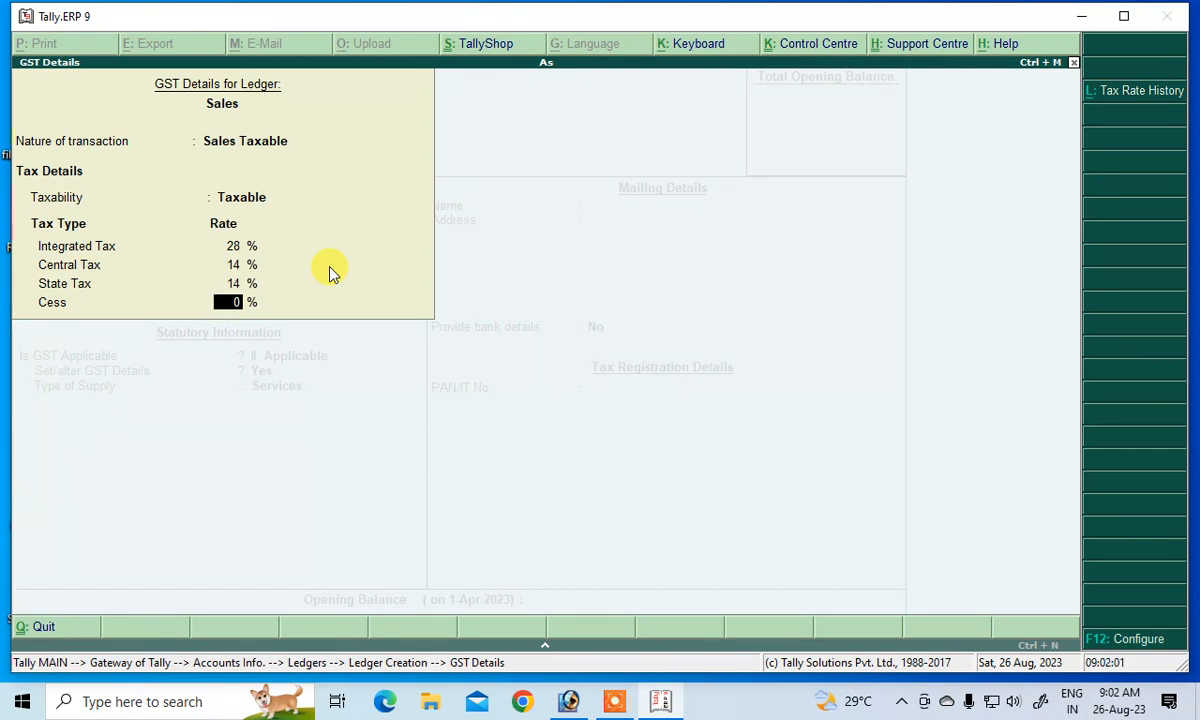
{"action": "key", "text": "Return"}
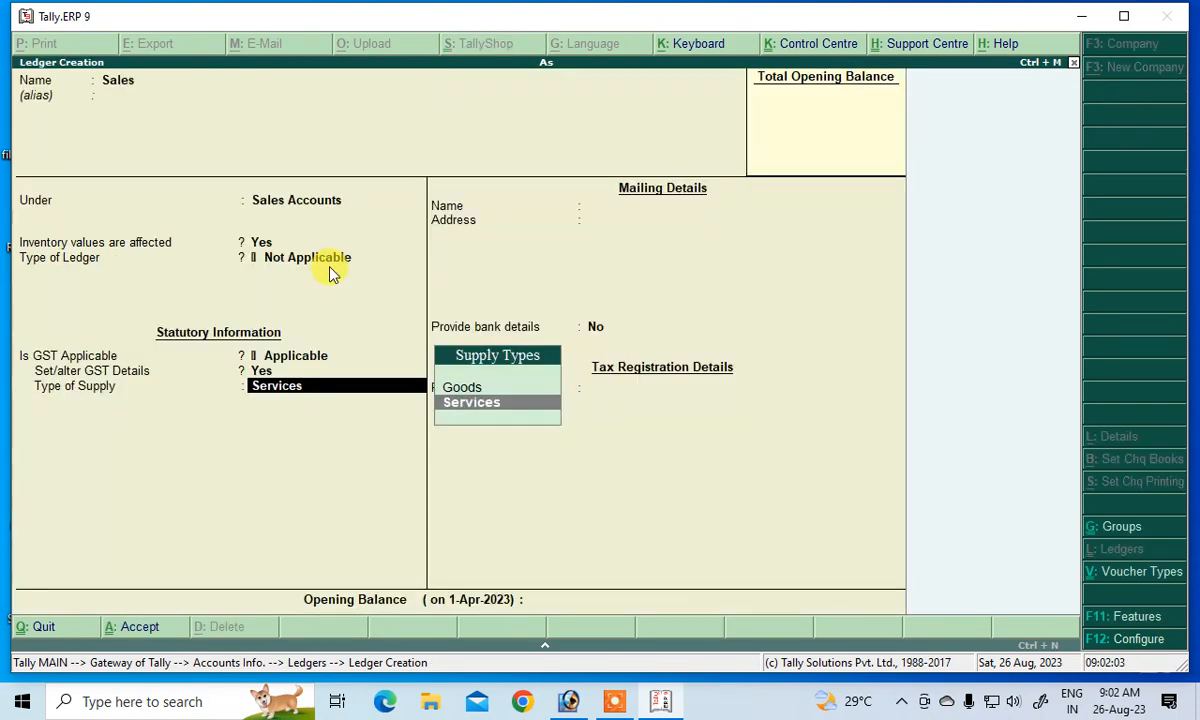
Set the type of supply to Goods and save the Sales ledger without bank details or a PAN
{"action": "key", "text": "Up"}
{"action": "key", "text": "Return"}
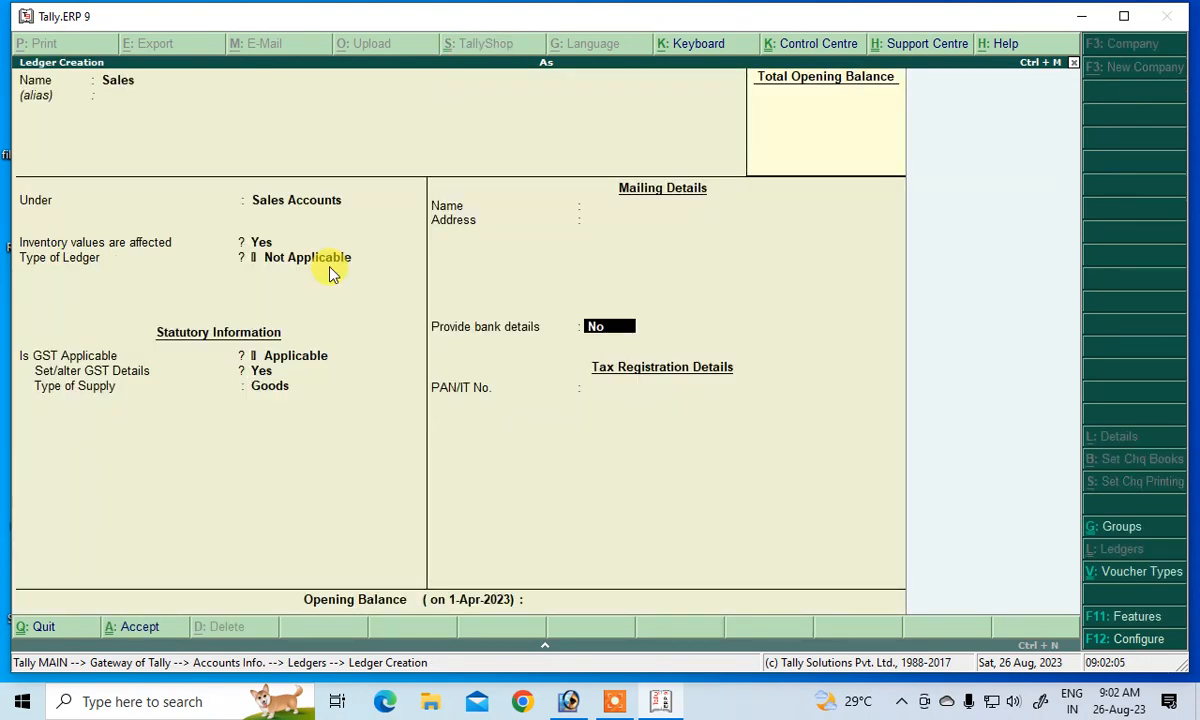
{"action": "key", "text": "Return"}
{"action": "key", "text": "Return"}
Start another ledger named Purchase without an alias, grouped under Purchase Accounts
{"action": "type", "text": "P"}
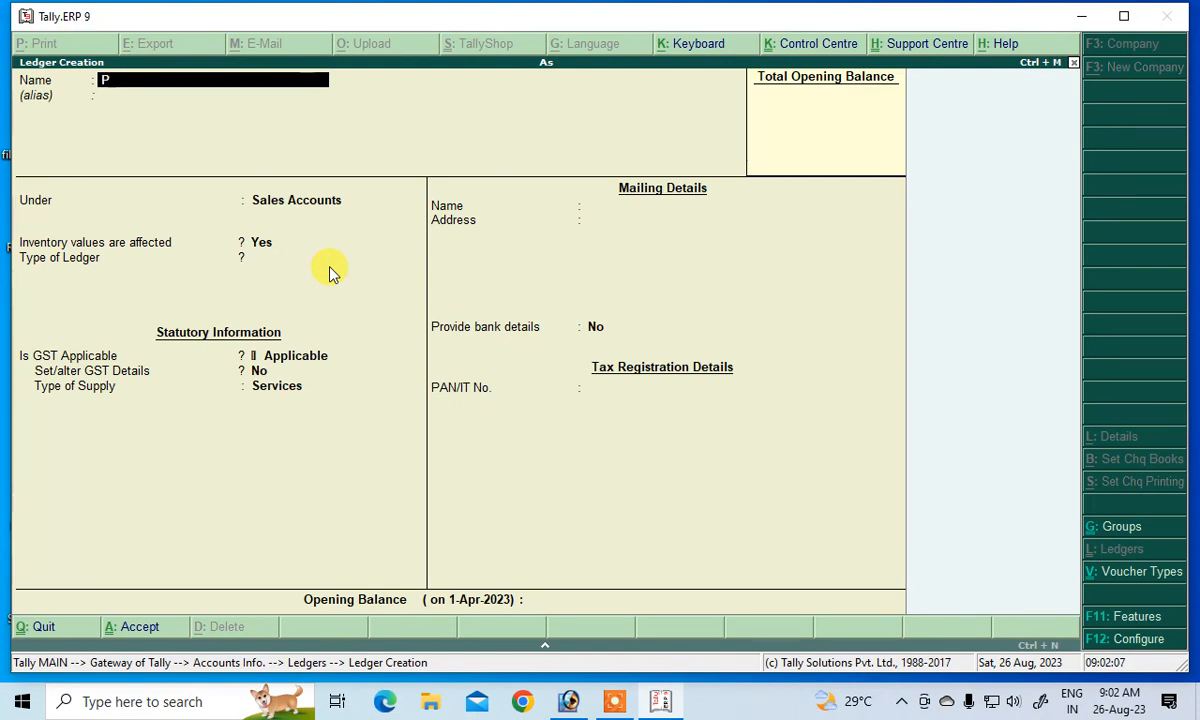
{"action": "type", "text": "urchase"}
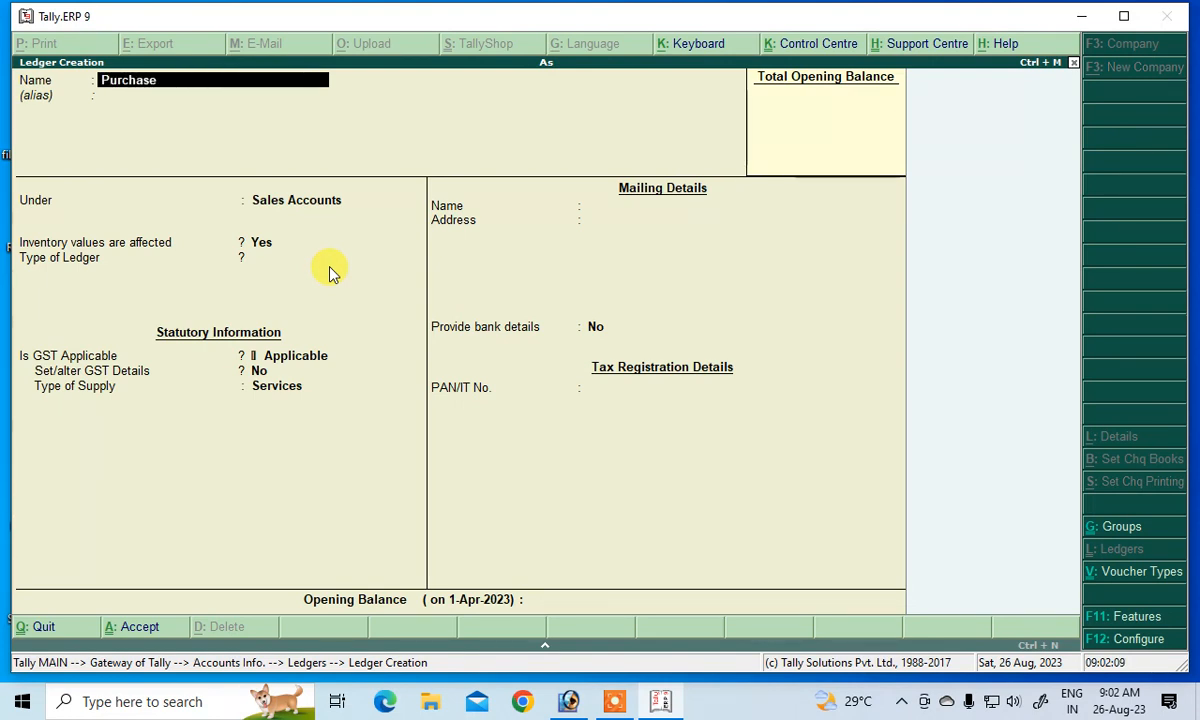
{"action": "key", "text": "Return"}
{"action": "key", "text": "Return"}
{"action": "type", "text": "P"}
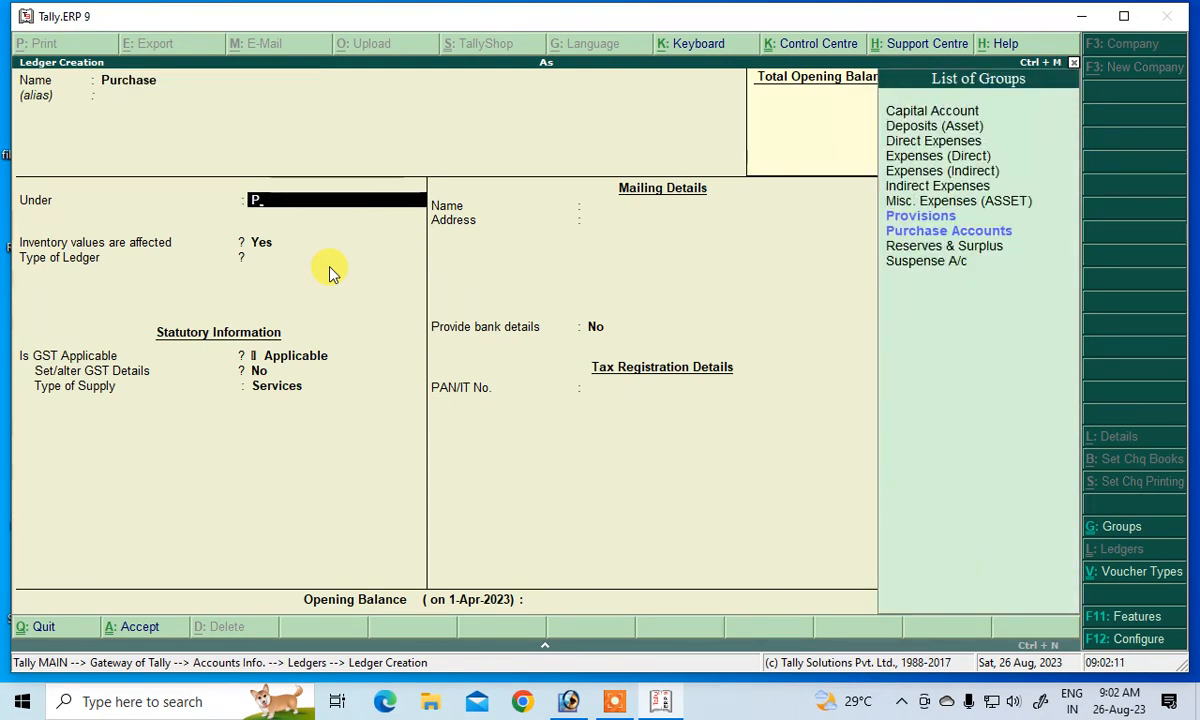
{"action": "key", "text": "Return"}
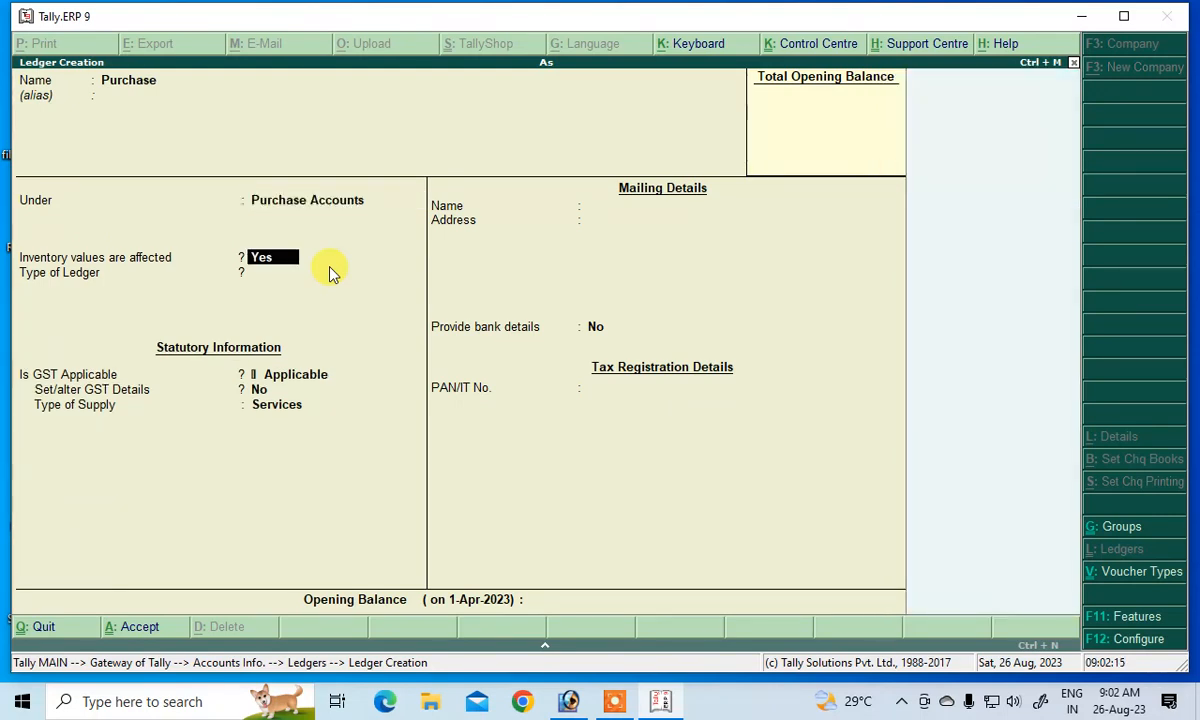
For the Purchase ledger, keep inventory values affected, set the ledger type to Not Applicable, keep GST Applicable and choose to set GST details
{"action": "key", "text": "Return"}
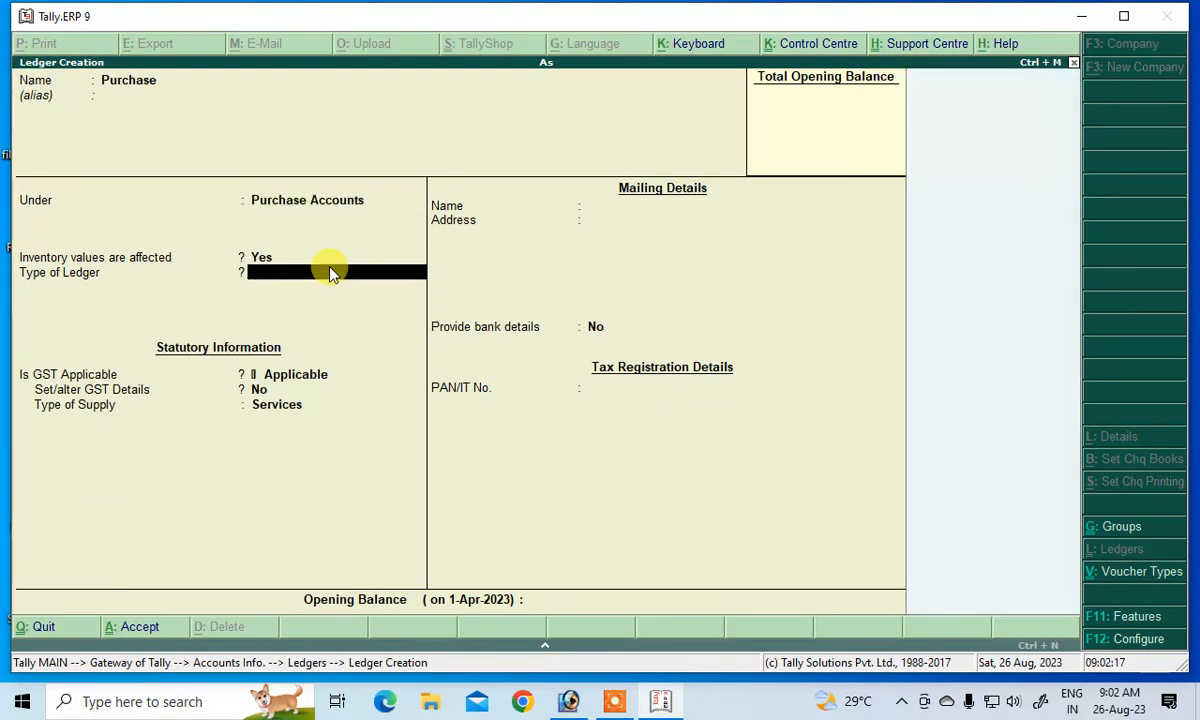
{"action": "key", "text": "Return"}
{"action": "key", "text": "Return"}
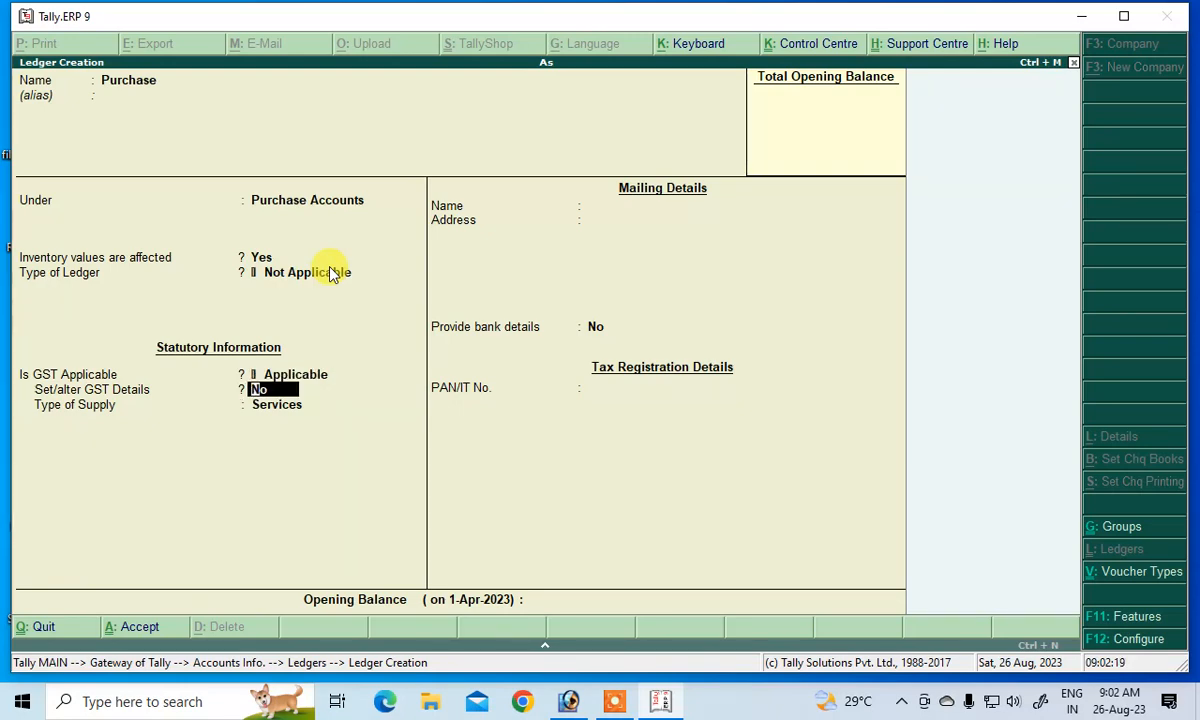
{"action": "key", "text": "y"}
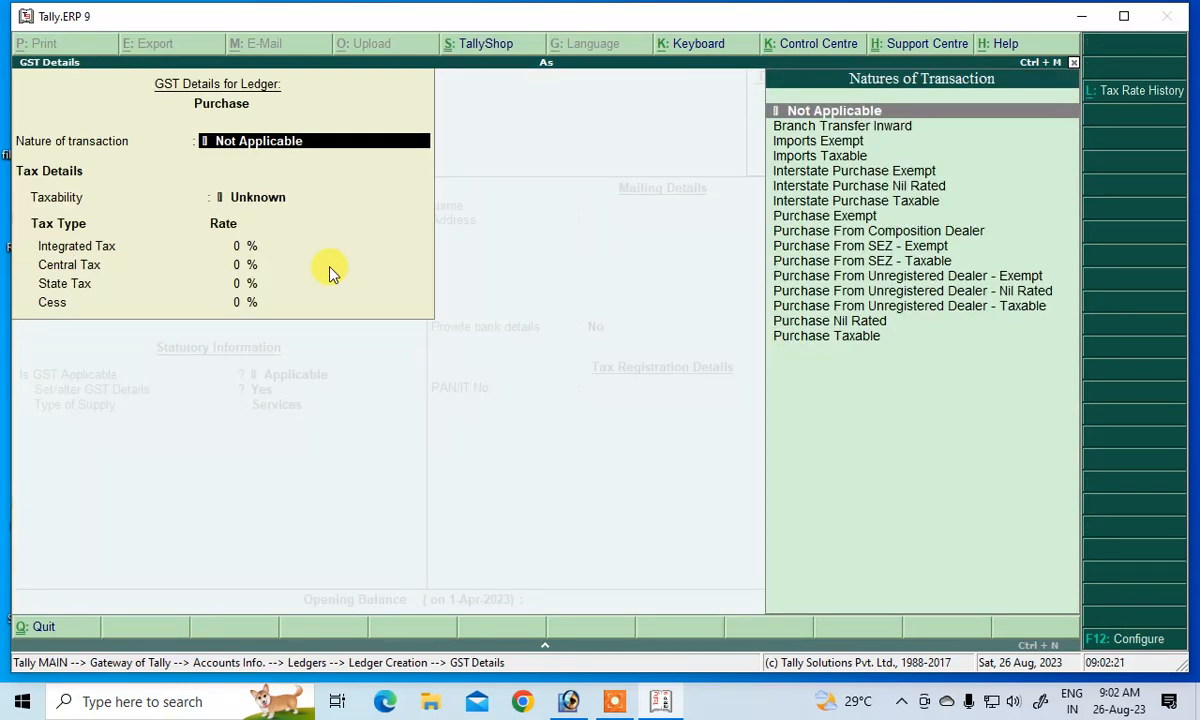
Set the Purchase ledger's nature of transaction to Purchase Taxable in its GST details
{"action": "type", "text": "P"}
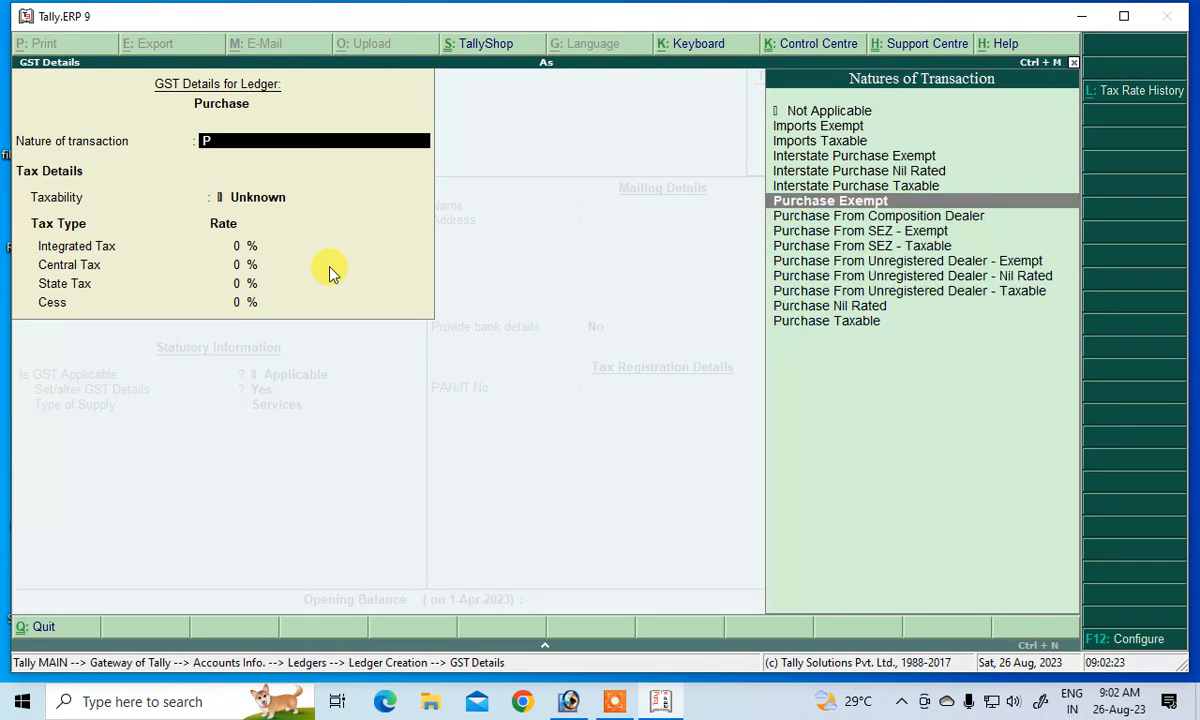
{"action": "key", "text": "Down"}
{"action": "key", "text": "Down"}
{"action": "key", "text": "Down"}
{"action": "key", "text": "Down"}
{"action": "key", "text": "Down"}
{"action": "key", "text": "Down"}
{"action": "key", "text": "Down"}
{"action": "key", "text": "Down"}
{"action": "key", "text": "Return"}
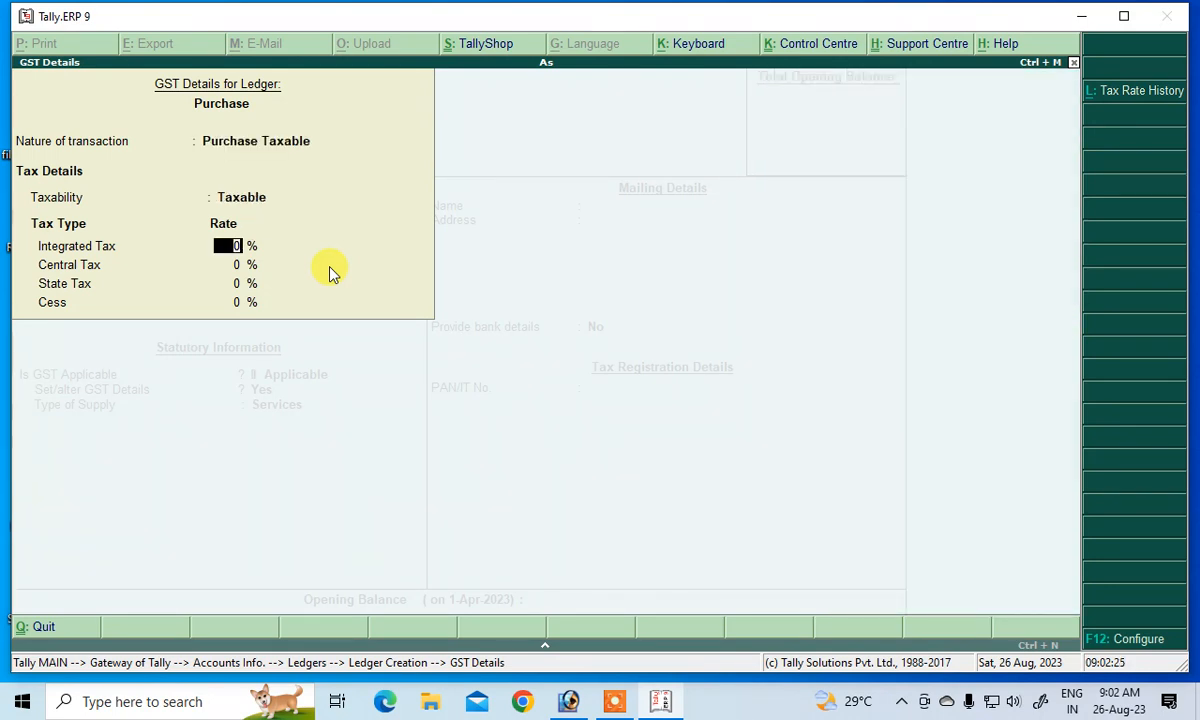
Set the Purchase ledger's integrated tax rate to 28%, with central and state tax at 14% each and cess at 0%
{"action": "key", "text": "Return"}
{"action": "key", "text": "Return"}
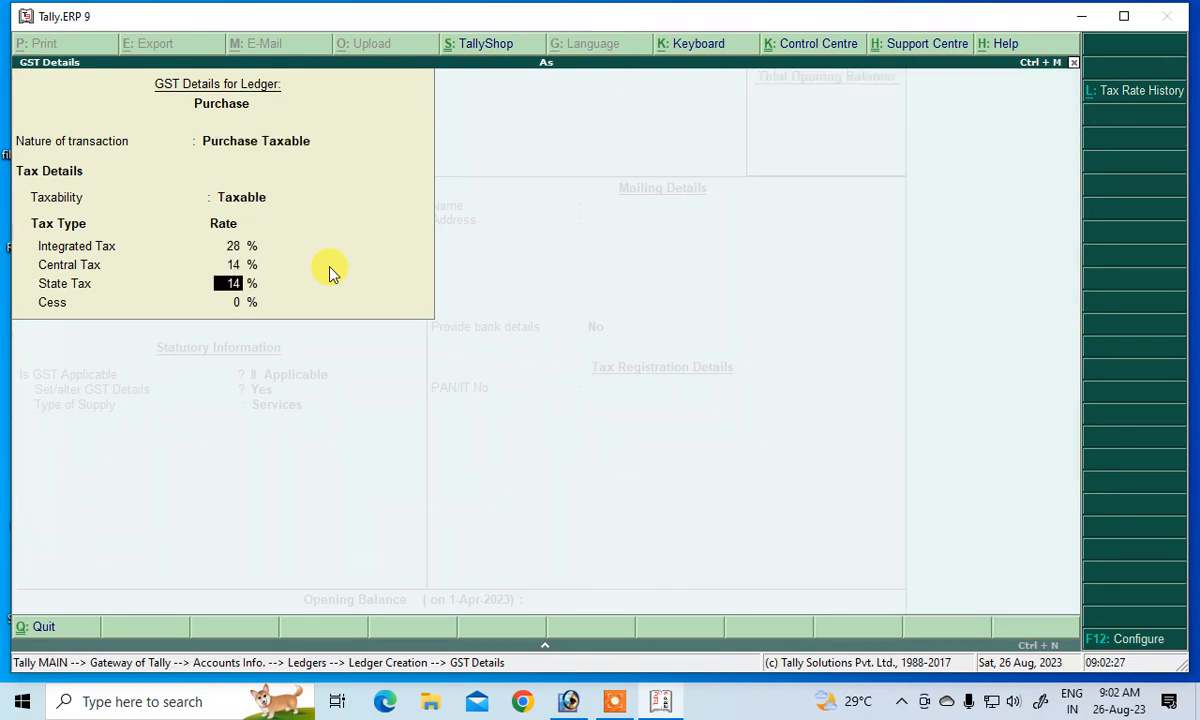
{"action": "key", "text": "Return"}
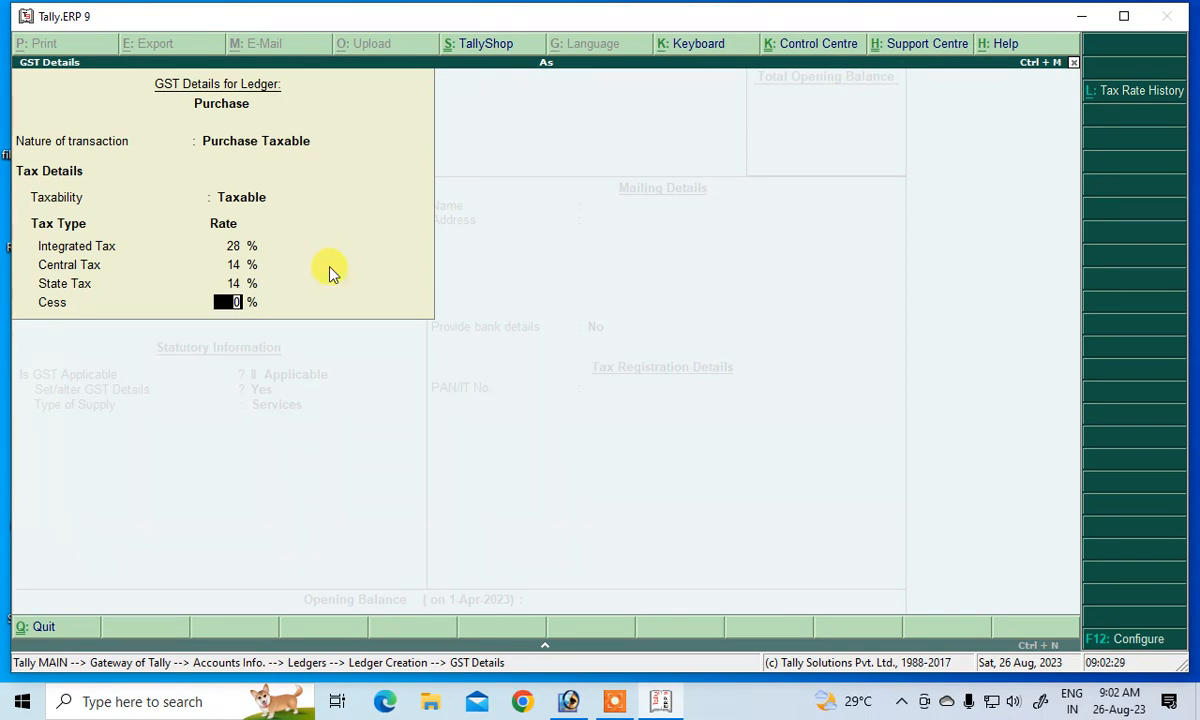
{"action": "key", "text": "Return"}
Set the type of supply to Goods and save the Purchase ledger without bank details or a PAN
{"action": "key", "text": "Up"}
{"action": "key", "text": "Return"}
{"action": "key", "text": "Return"}
{"action": "key", "text": "Return"}
{"action": "key", "text": "Return"}
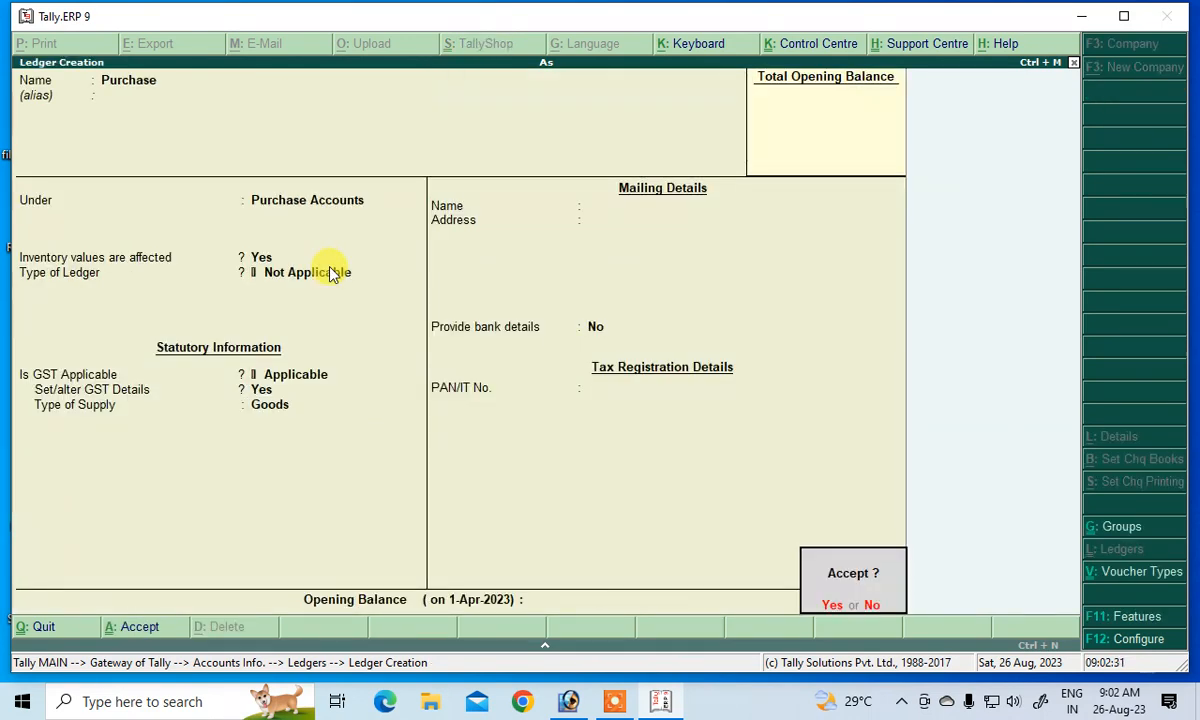
{"action": "key", "text": "Return"}
Start another ledger named Cgst without an alias, grouped under Duties & Taxes
{"action": "type", "text": "Cg"}
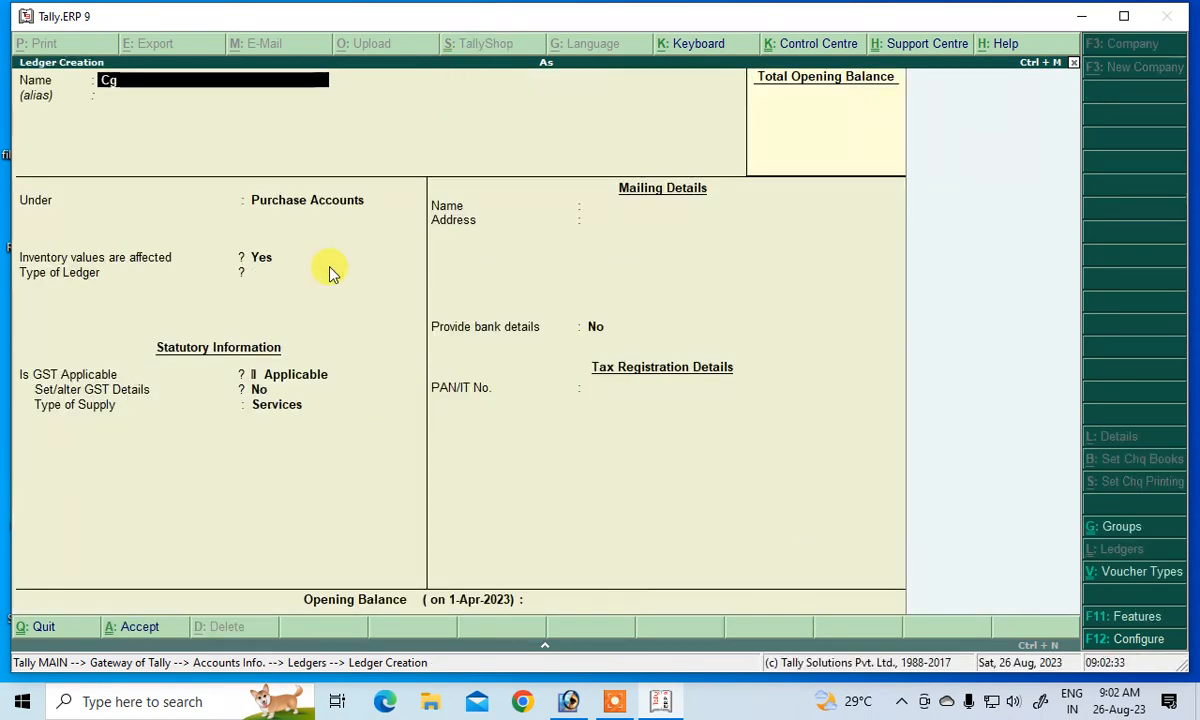
{"action": "type", "text": "st"}
{"action": "key", "text": "Return"}
{"action": "type", "text": "D"}
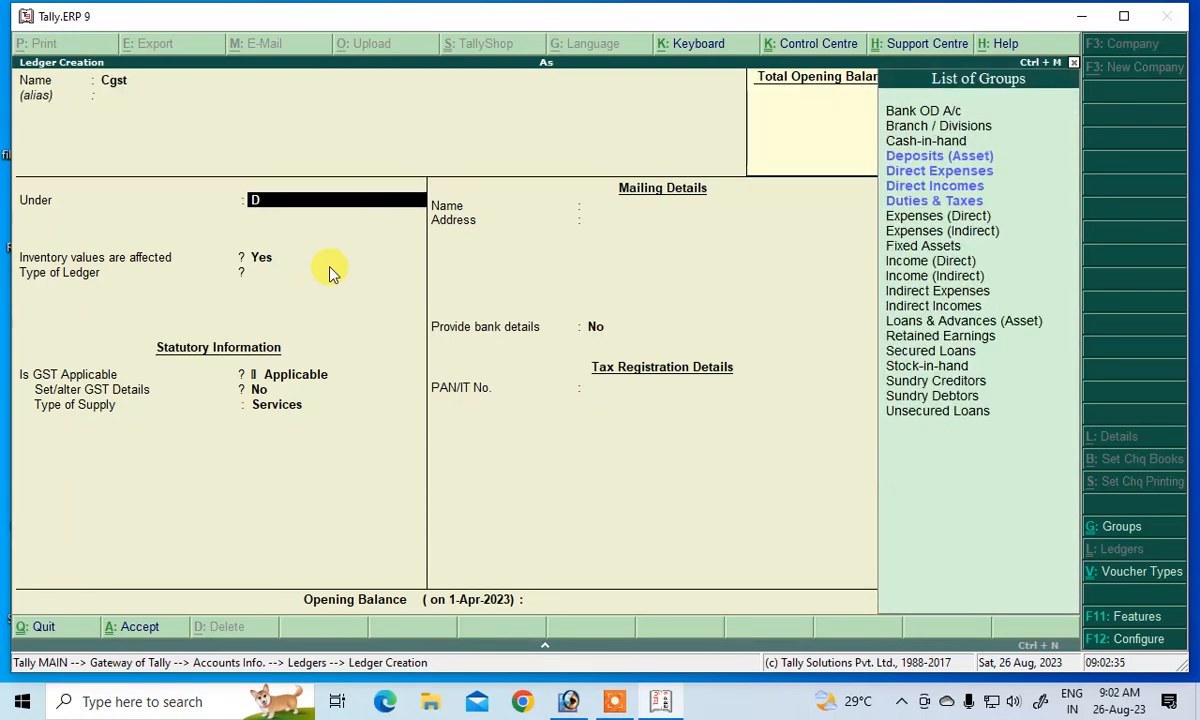
{"action": "key", "text": "Down"}
{"action": "key", "text": "Down"}
{"action": "key", "text": "Down"}
{"action": "key", "text": "Return"}
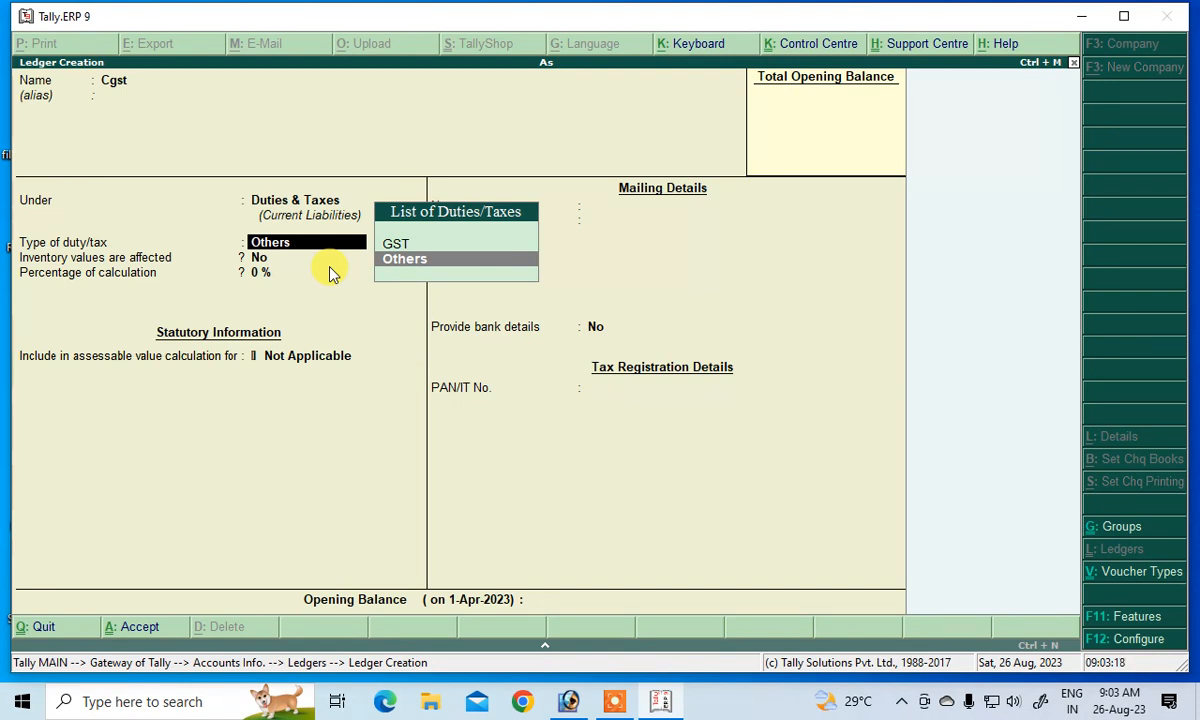
Set the Cgst ledger's type of duty to GST, its tax type to Central Tax and its percentage of calculation to 14%
{"action": "key", "text": "Up"}
{"action": "key", "text": "Return"}
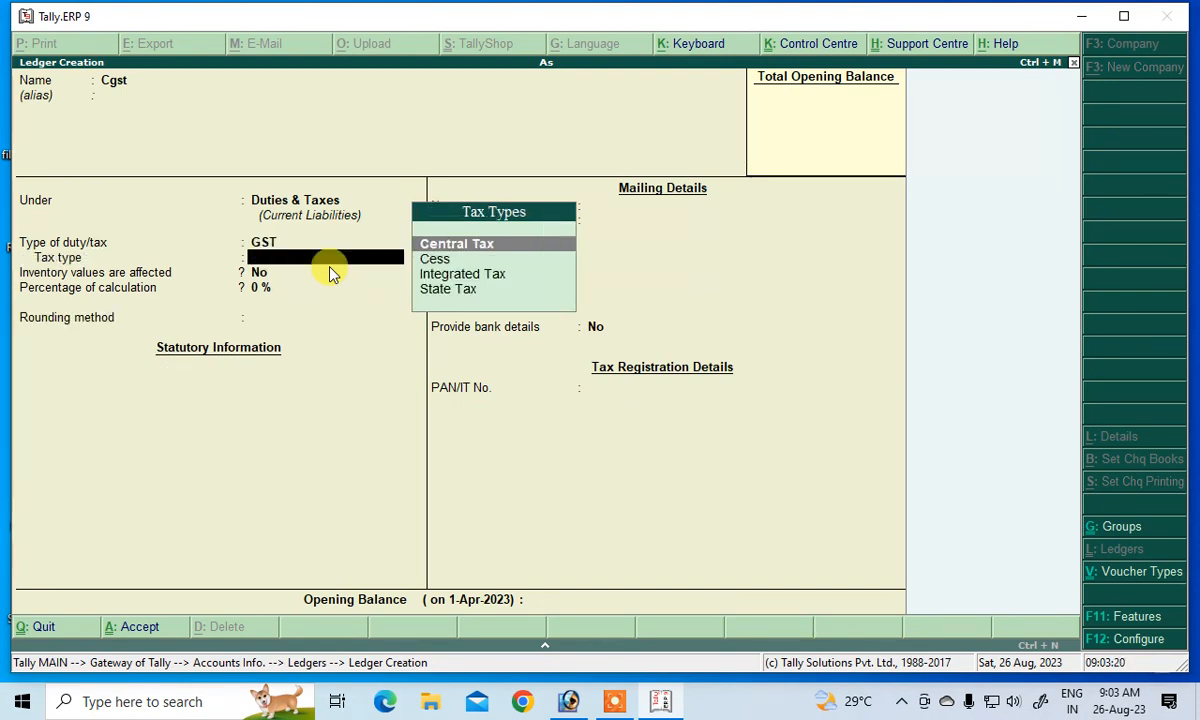
{"action": "key", "text": "Return"}
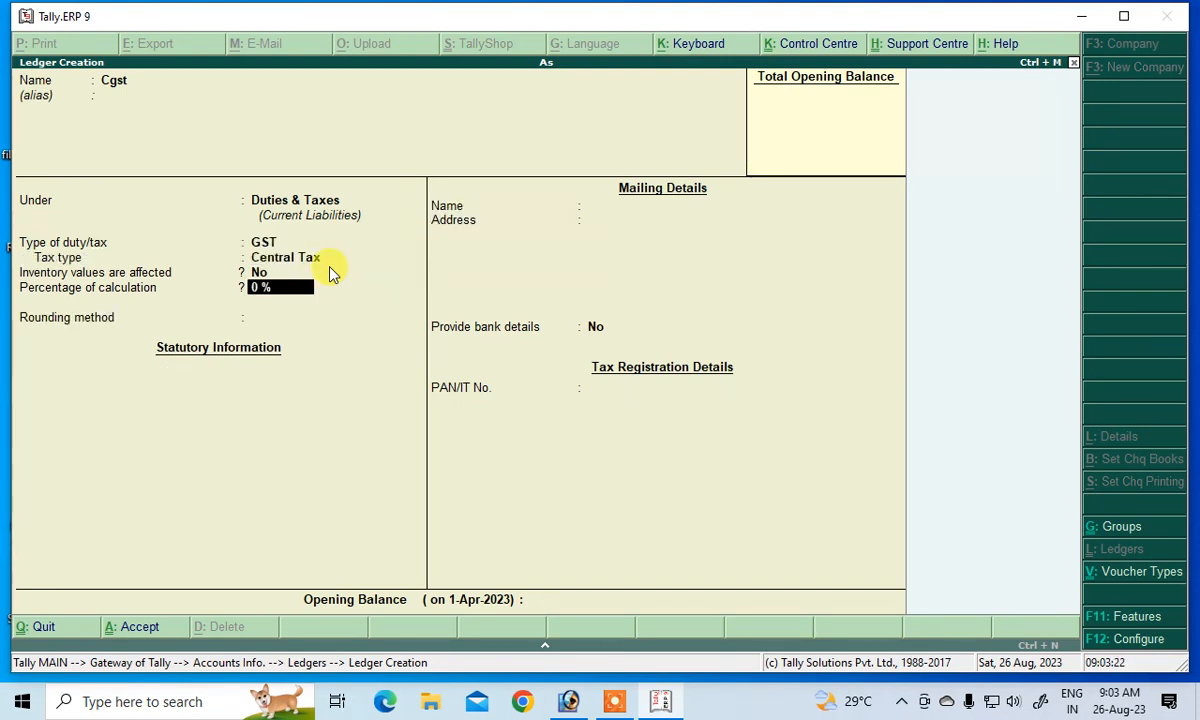
{"action": "type", "text": "14"}
{"action": "key", "text": "Return"}
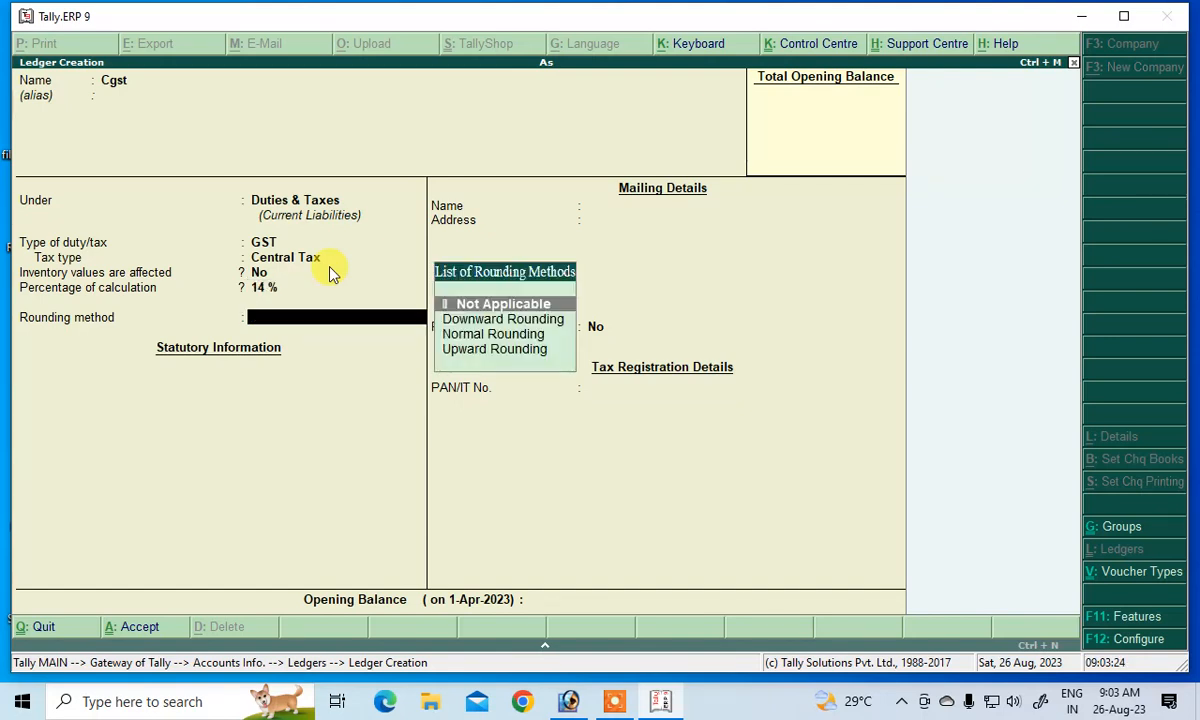
Set the Cgst ledger's rounding method to Not Applicable and save the ledger without an opening balance
{"action": "key", "text": "Return"}
{"action": "key", "text": "Return"}
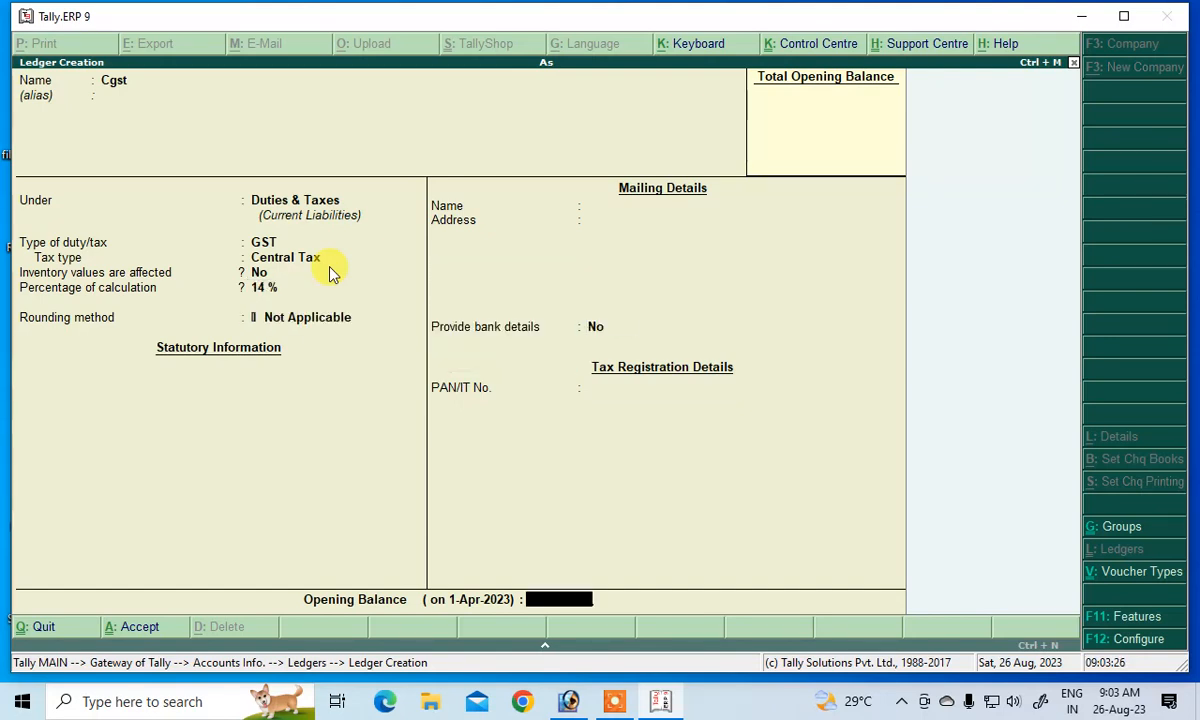
{"action": "key", "text": "Return"}
{"action": "key", "text": "Return"}
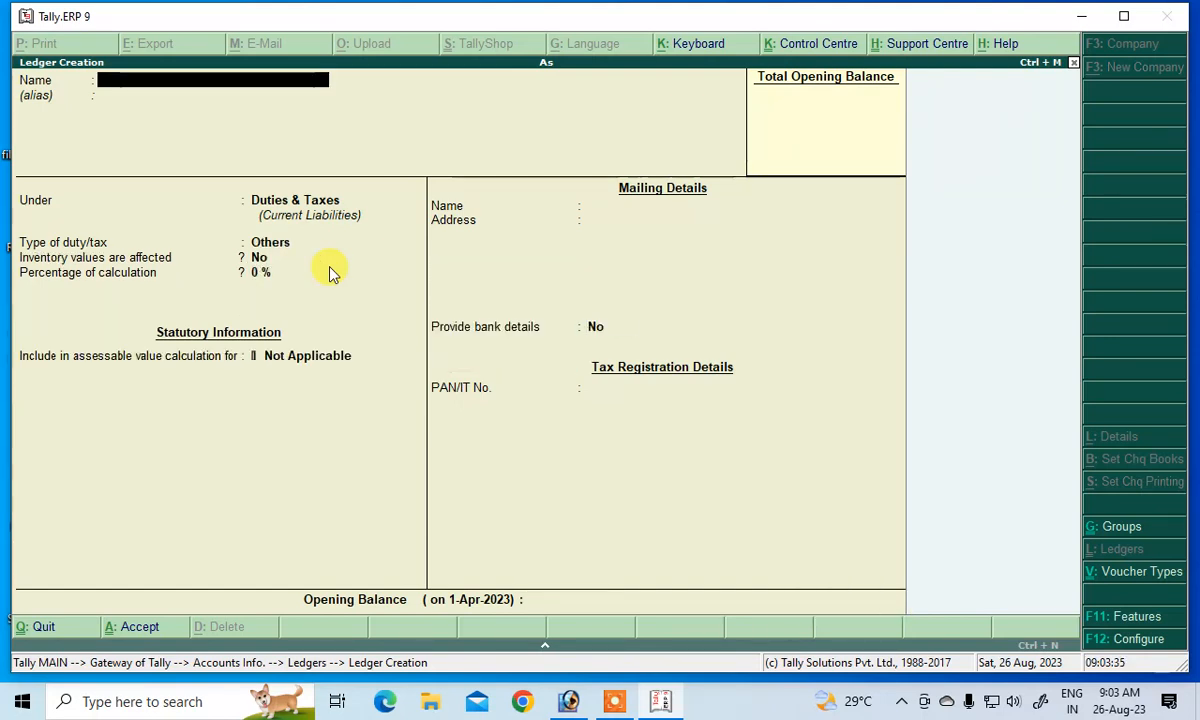
Start another ledger named Sgst without an alias, keeping it under Duties & Taxes
{"action": "type", "text": "Sgst"}
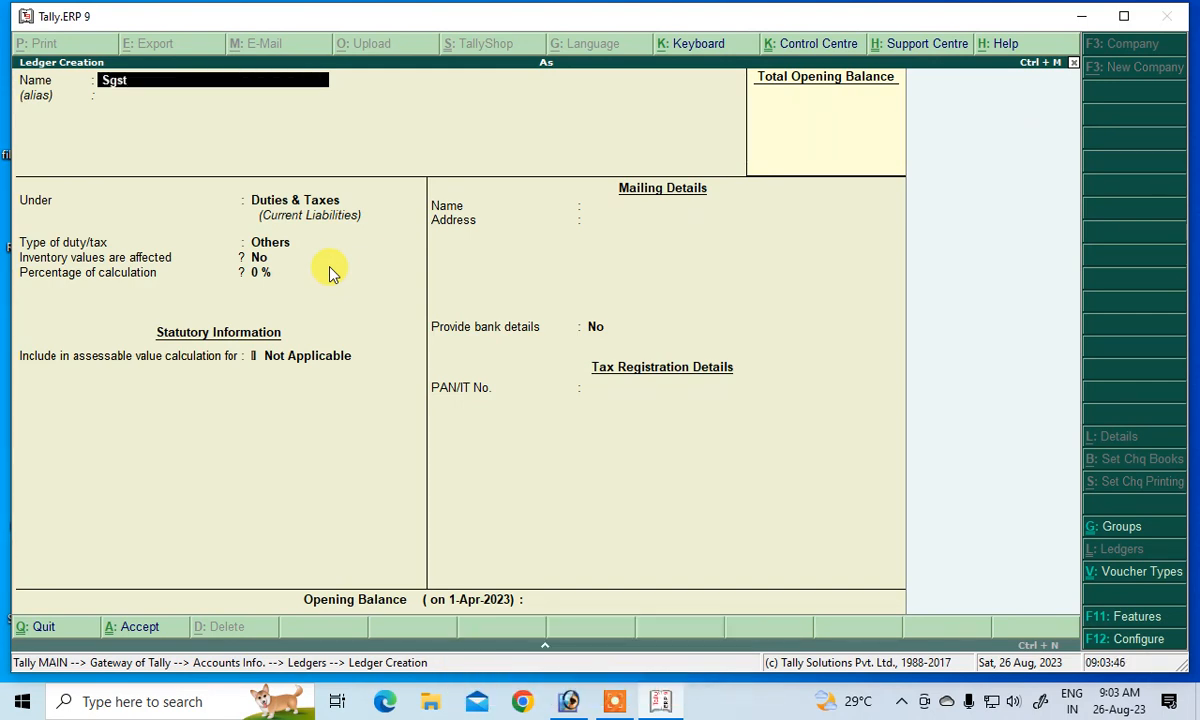
{"action": "key", "text": "Return"}
{"action": "key", "text": "Return"}
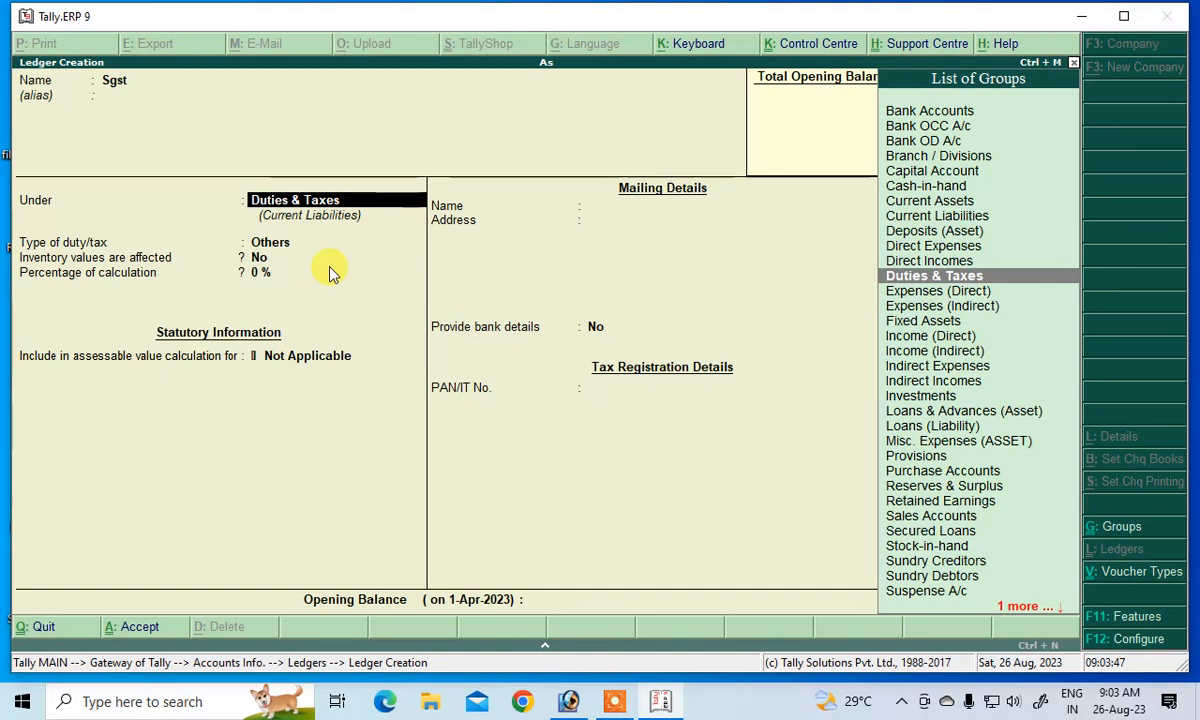
{"action": "key", "text": "Return"}
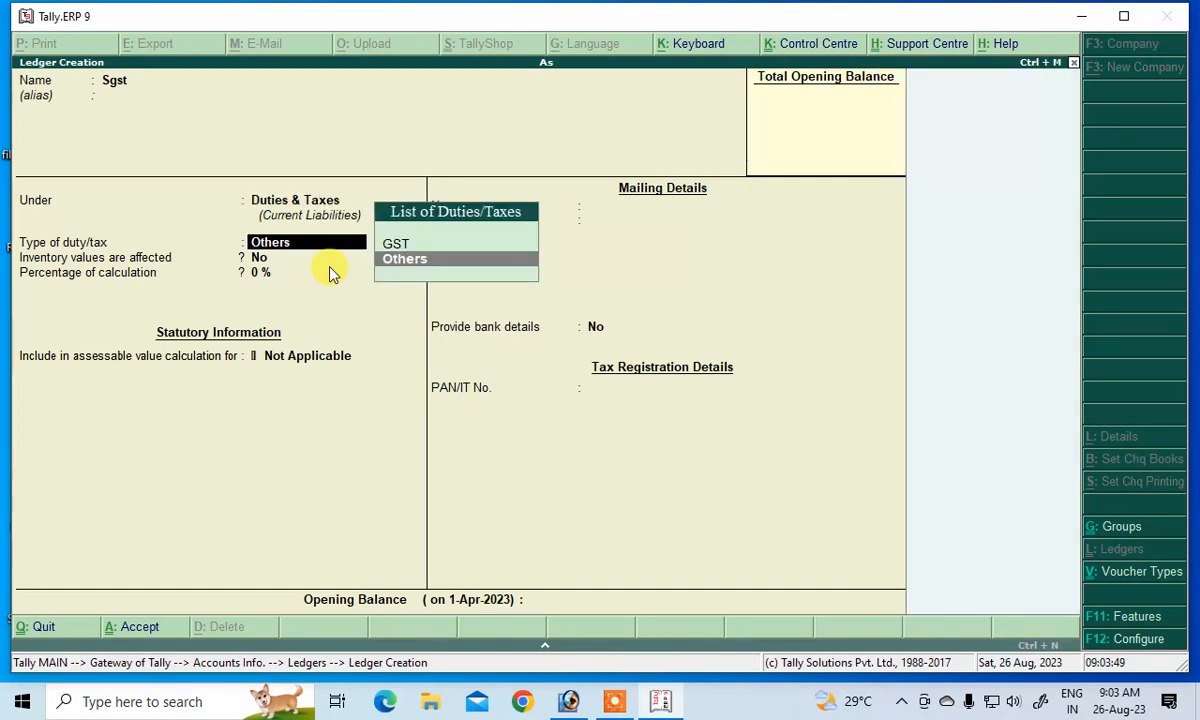
Set the Sgst ledger's type of duty to GST, its tax type to State Tax and its percentage of calculation to 14%
{"action": "key", "text": "Up"}
{"action": "key", "text": "Return"}
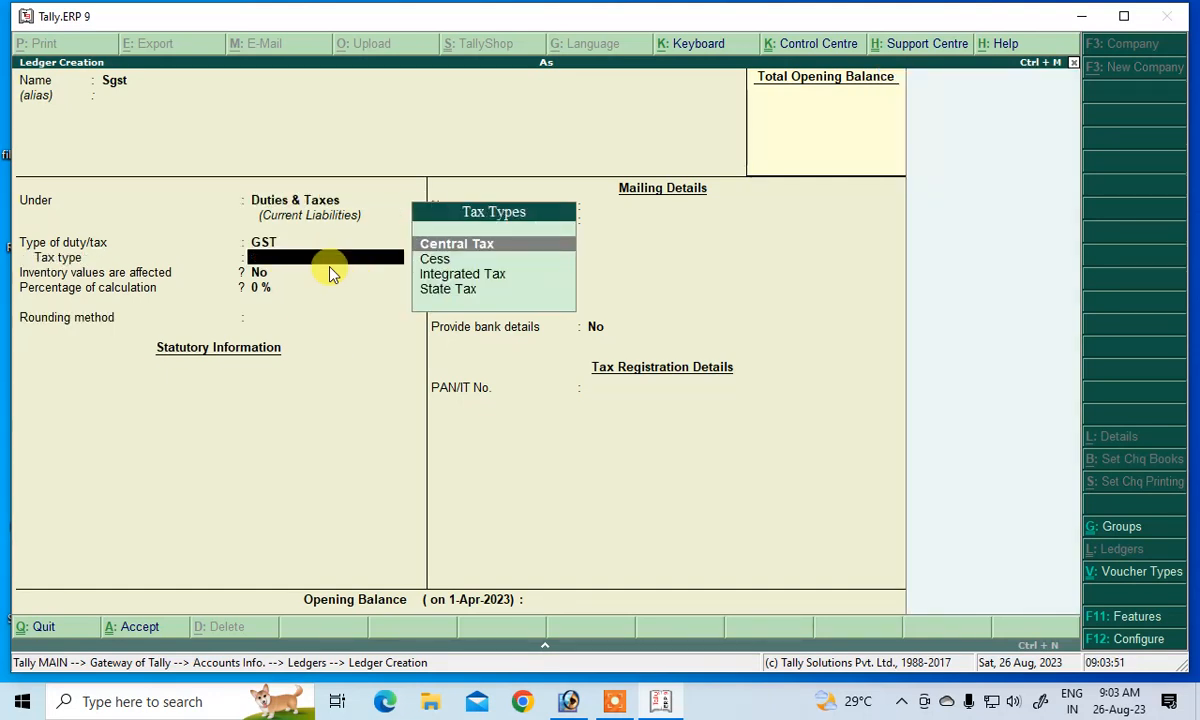
{"action": "key", "text": "Down"}
{"action": "key", "text": "Down"}
{"action": "key", "text": "Down"}
{"action": "key", "text": "Return"}
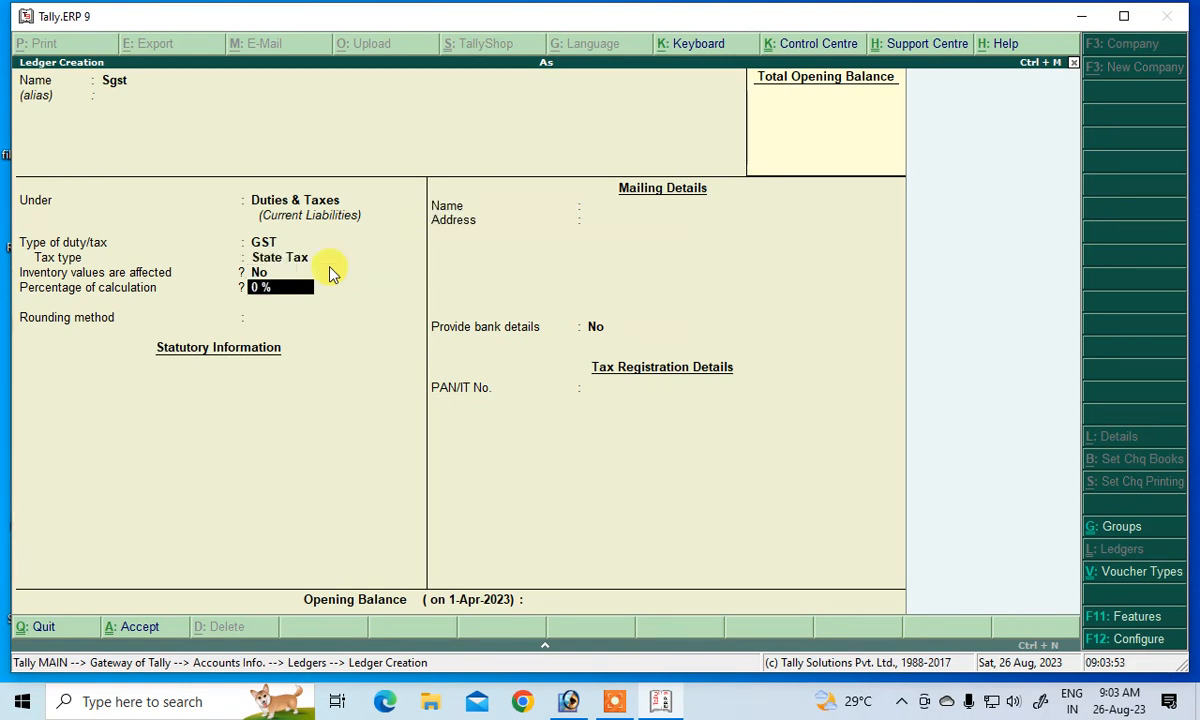
{"action": "type", "text": "14"}
{"action": "key", "text": "Return"}
Set the Sgst ledger's rounding method to Normal Rounding with a limit of 0 and save the ledger without an opening balance
{"action": "key", "text": "Down"}
{"action": "key", "text": "Down"}
{"action": "key", "text": "Down"}
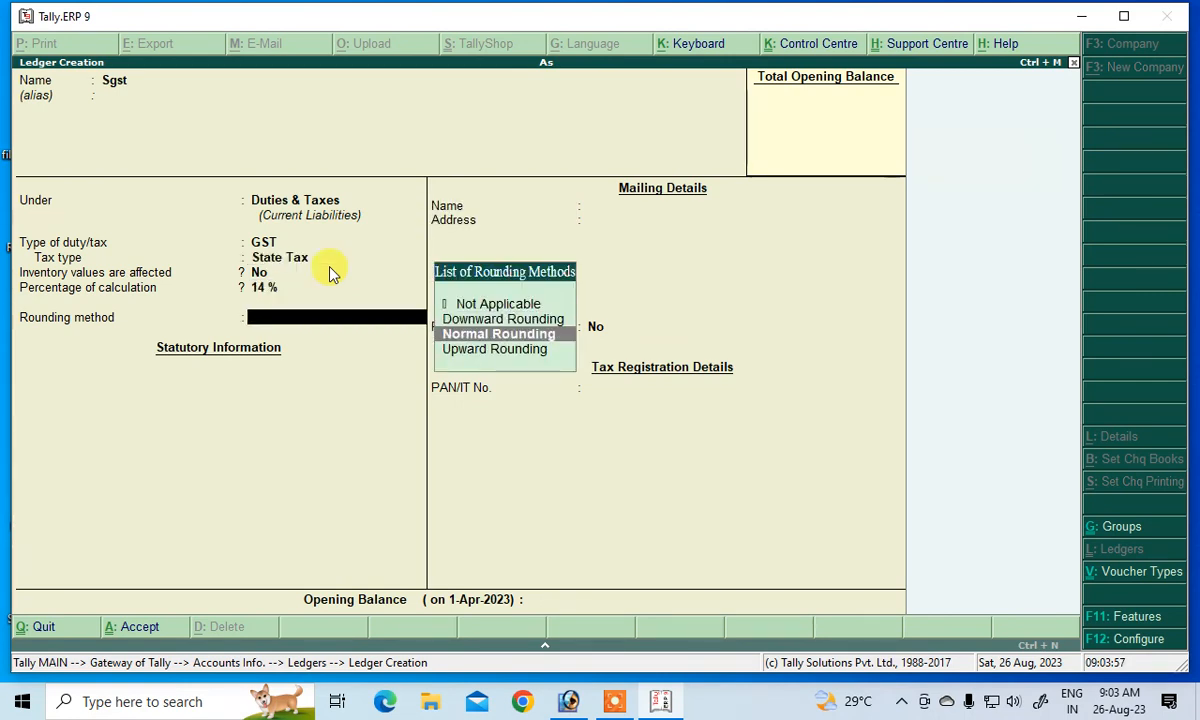
{"action": "key", "text": "Up"}
{"action": "key", "text": "Return"}
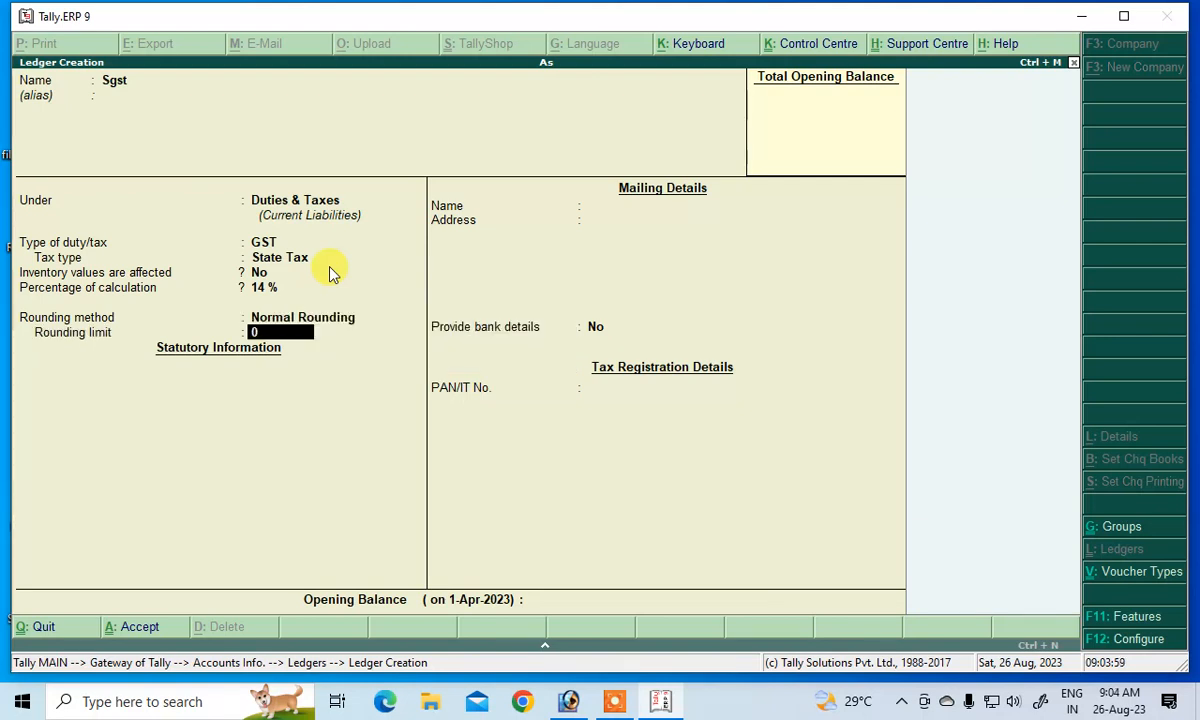
{"action": "key", "text": "BackSpace"}
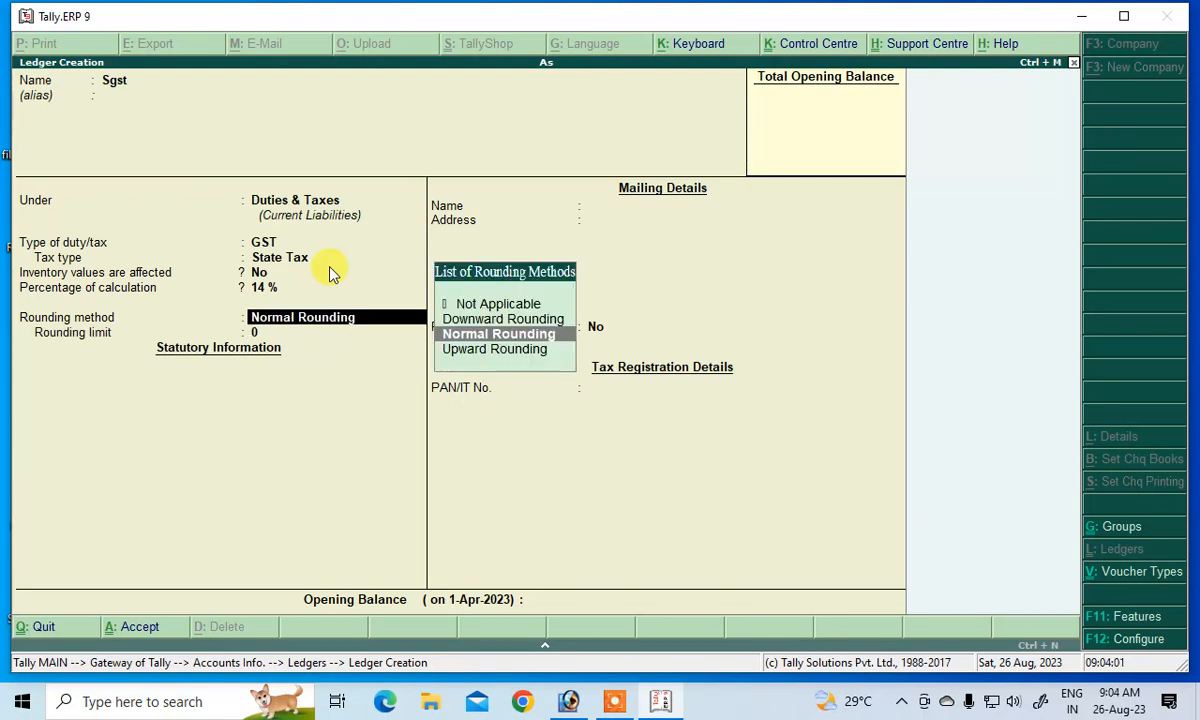
{"action": "key", "text": "Up"}
{"action": "key", "text": "Up"}
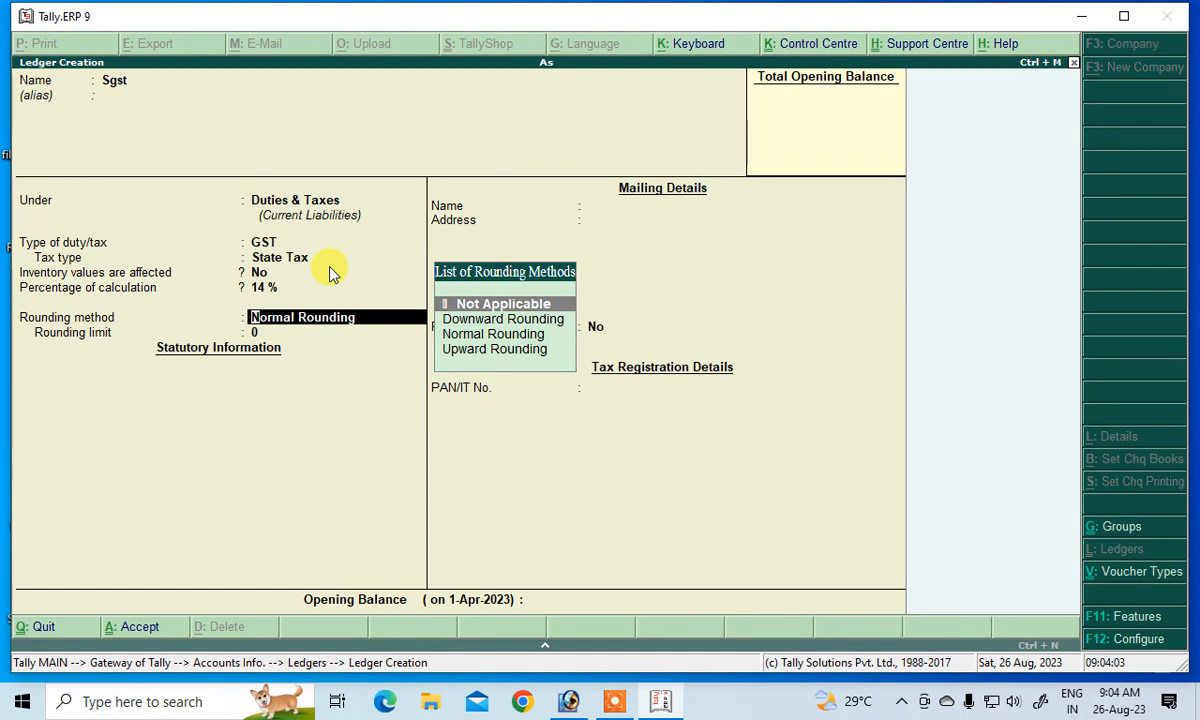
{"action": "key", "text": "Down"}
{"action": "key", "text": "Down"}
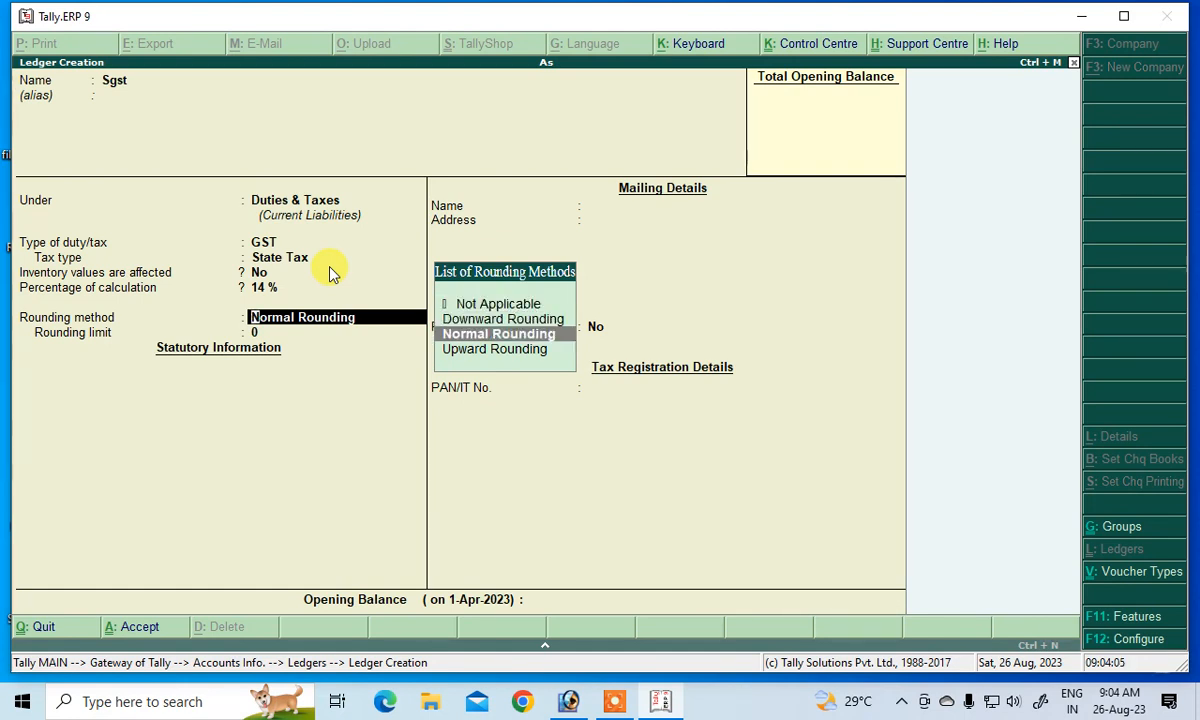
{"action": "key", "text": "Return"}
{"action": "key", "text": "Return"}
{"action": "key", "text": "Return"}
{"action": "key", "text": "Return"}
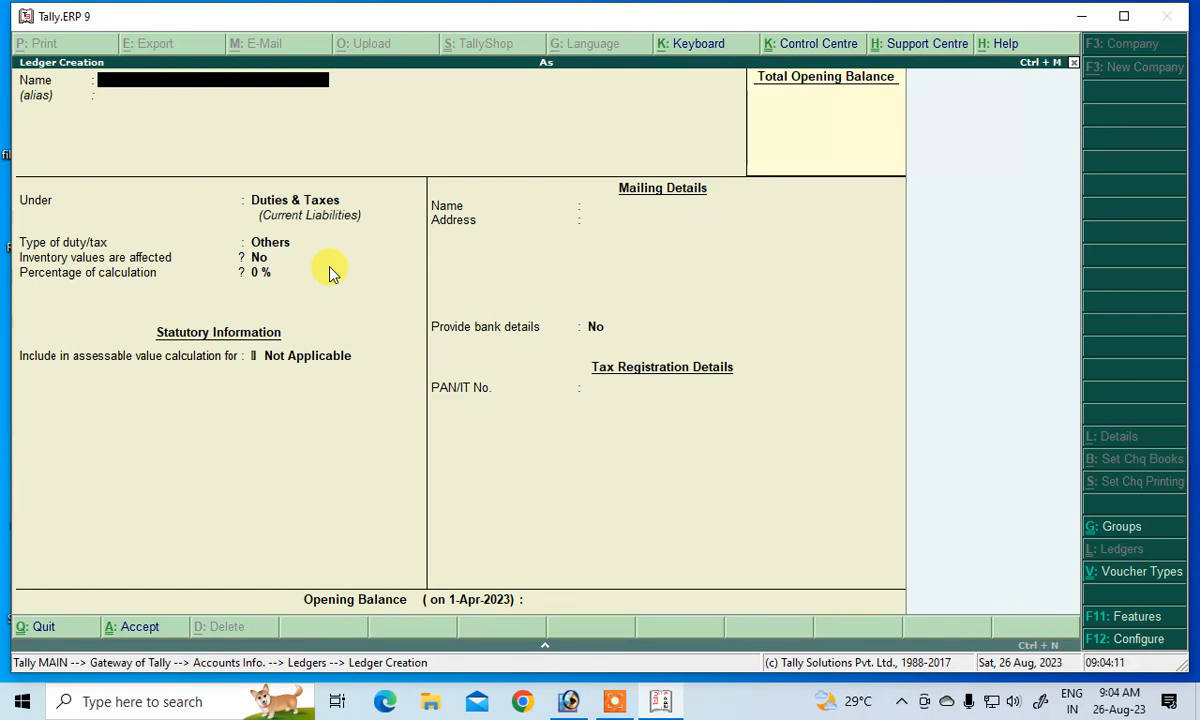
Leave ledger creation and go from the account masters to the inventory masters
{"action": "key", "text": "Escape"}
{"action": "key", "text": "Return"}
{"action": "key", "text": "Escape"}
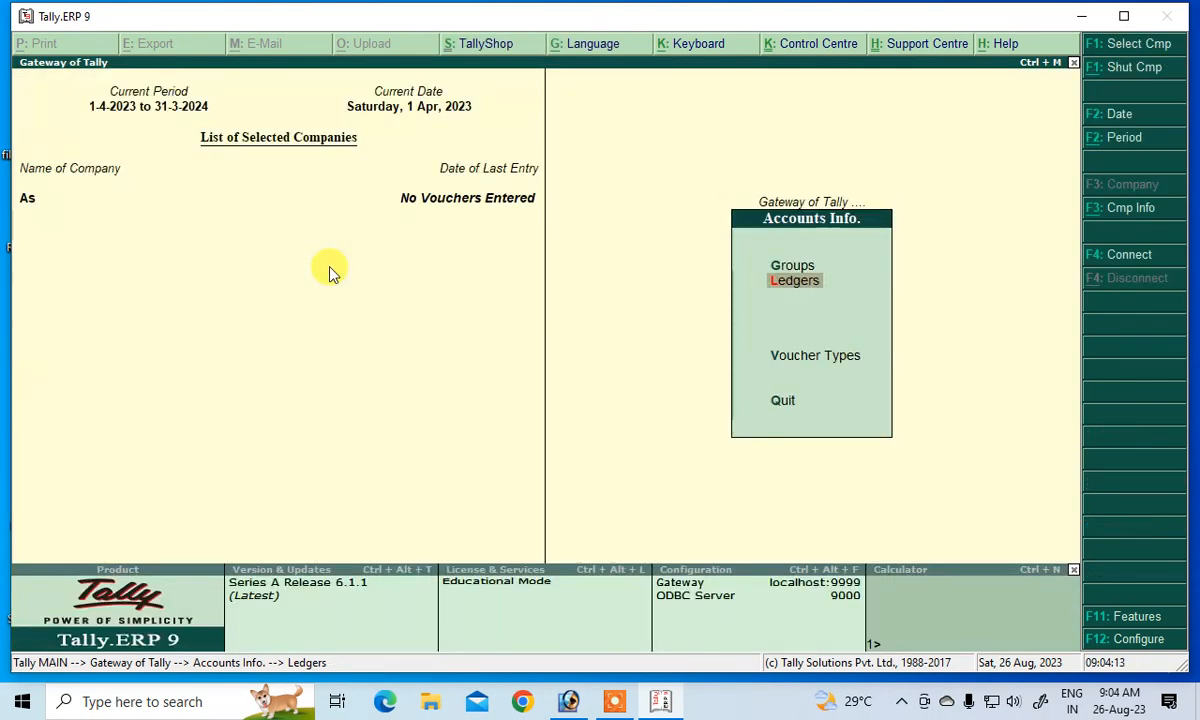
{"action": "key", "text": "Escape"}
{"action": "key", "text": "Down"}
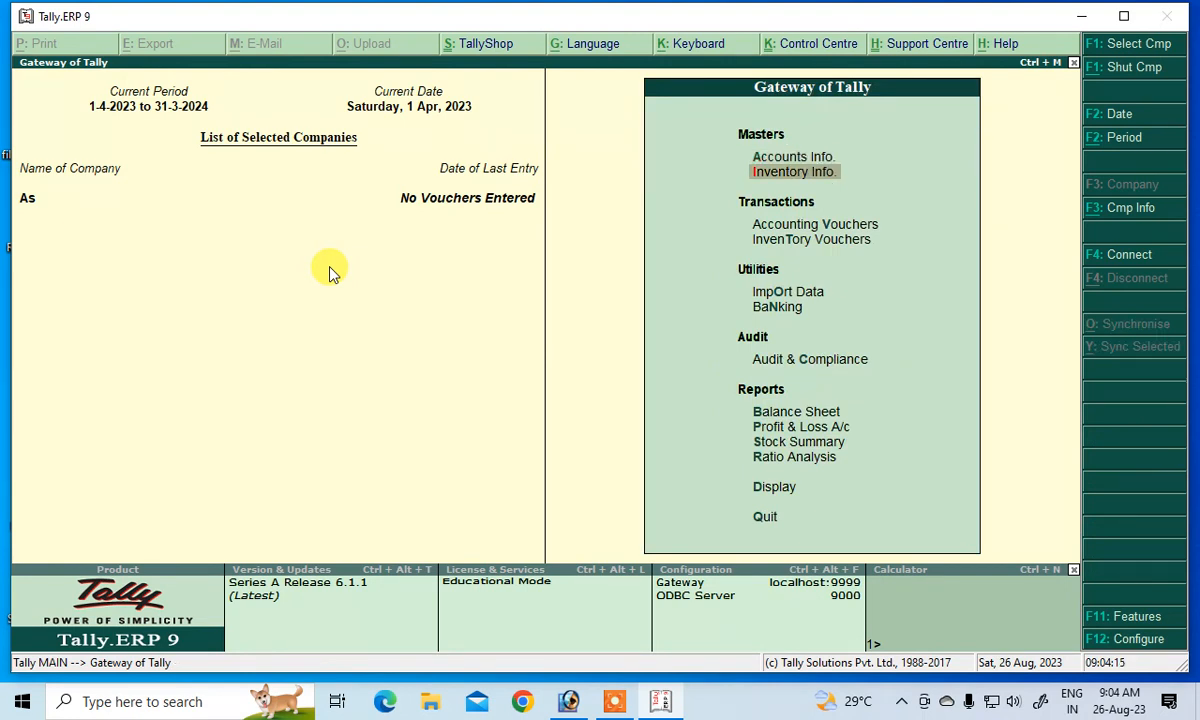
{"action": "key", "text": "Return"}
Open the form for creating a new unit of measure
{"action": "key", "text": "Down"}
{"action": "key", "text": "Down"}
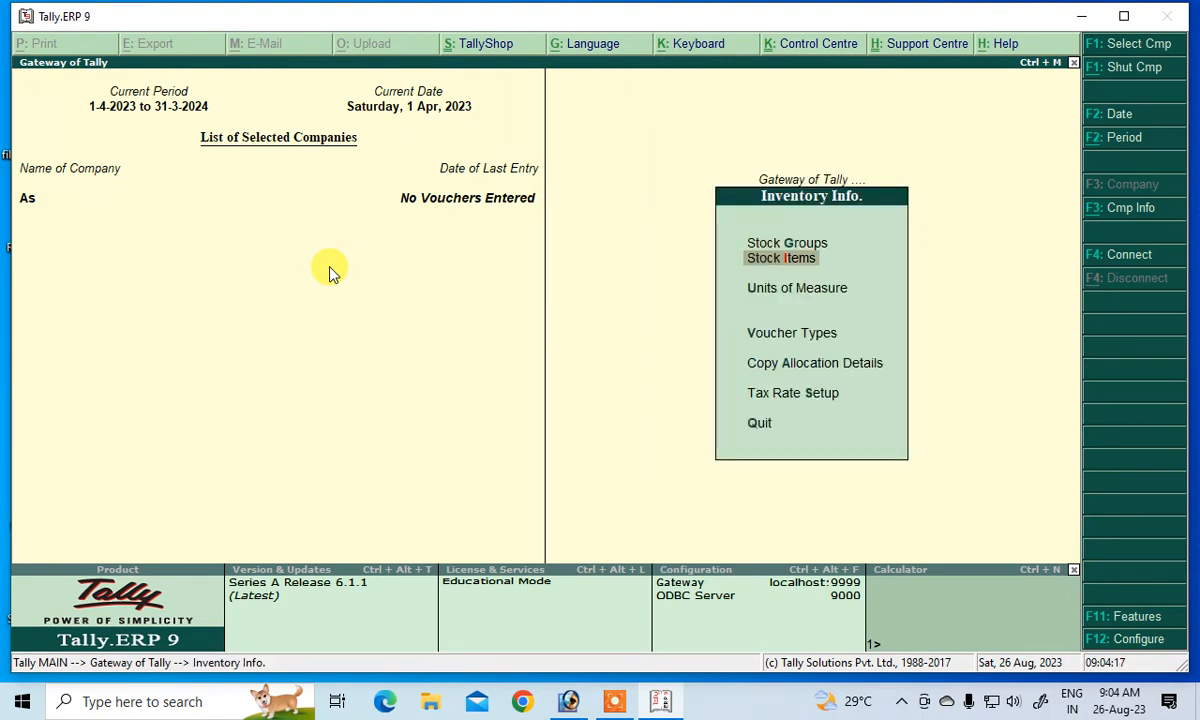
{"action": "key", "text": "Up"}
{"action": "key", "text": "Up"}
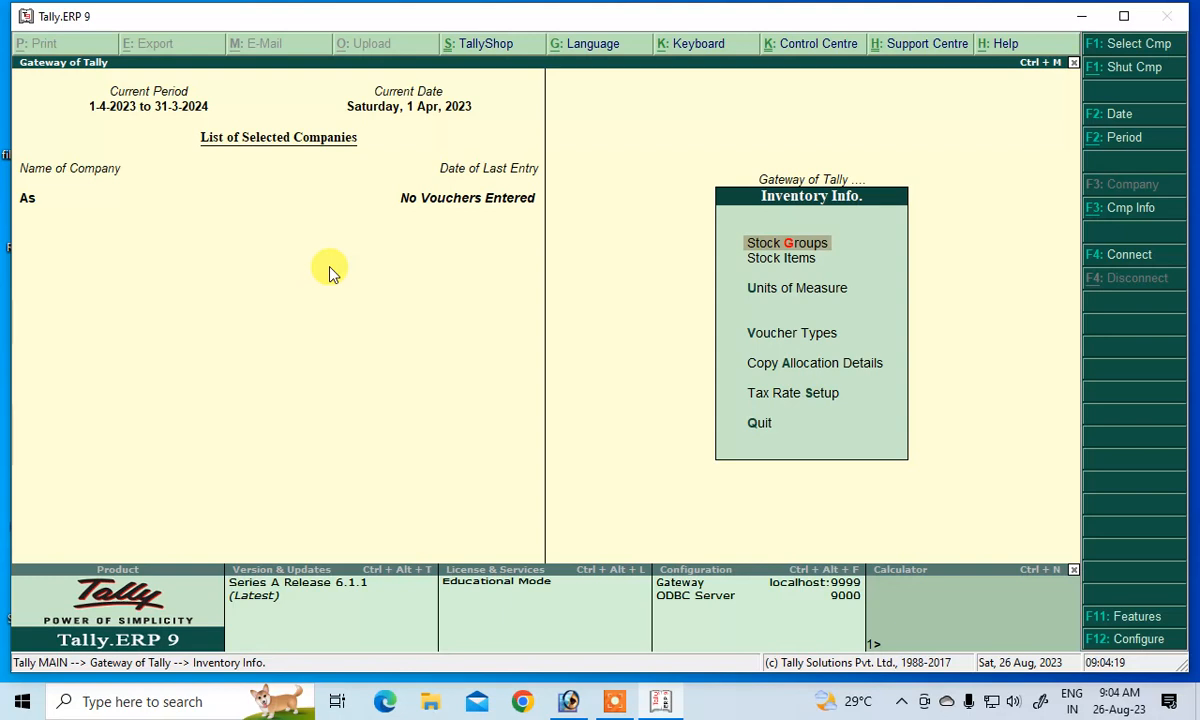
{"action": "key", "text": "Down"}
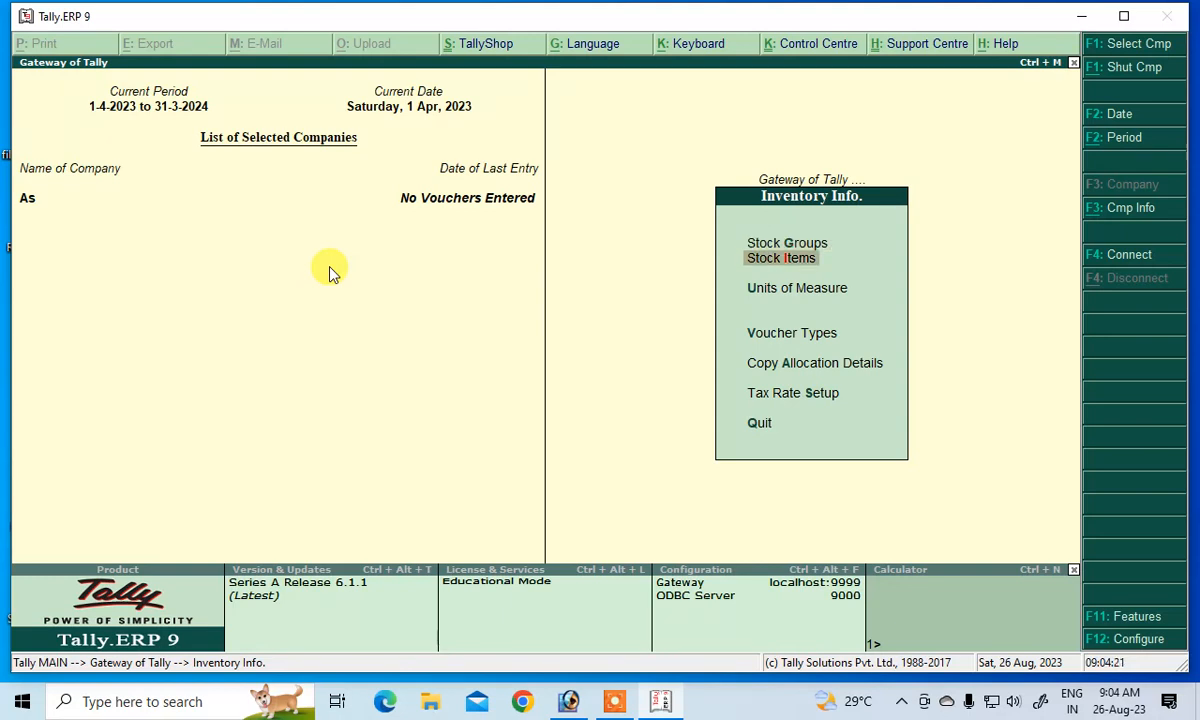
{"action": "key", "text": "Down"}
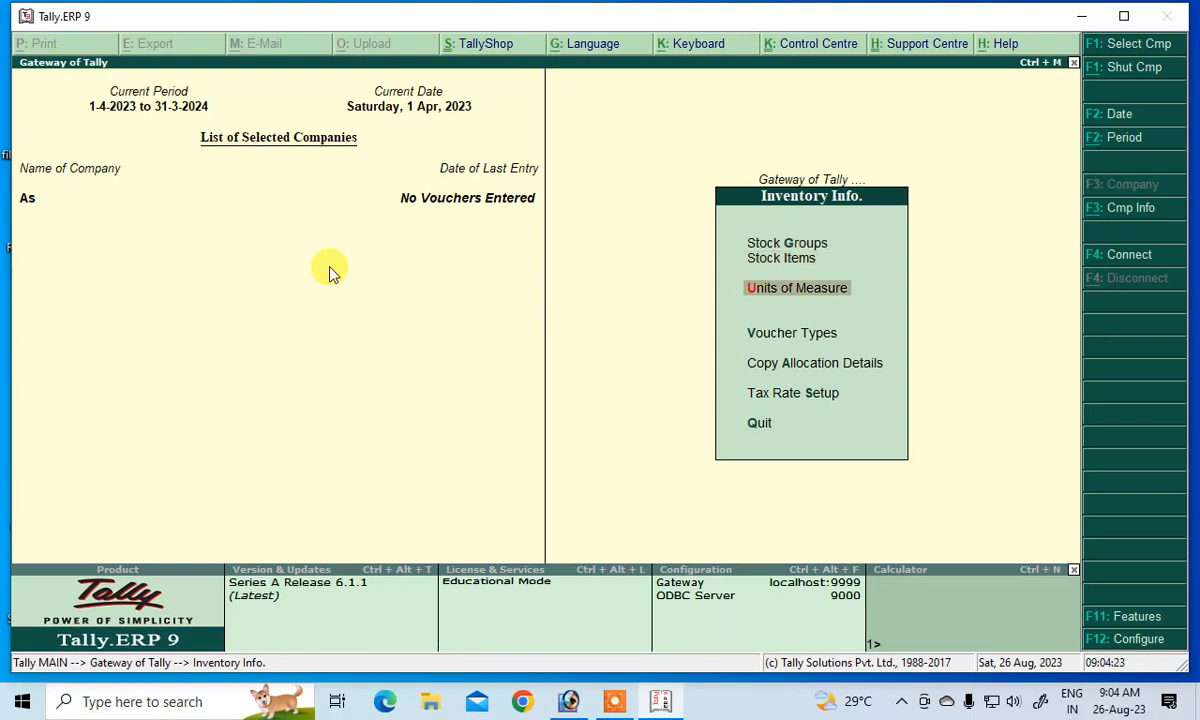
{"action": "key", "text": "Return"}
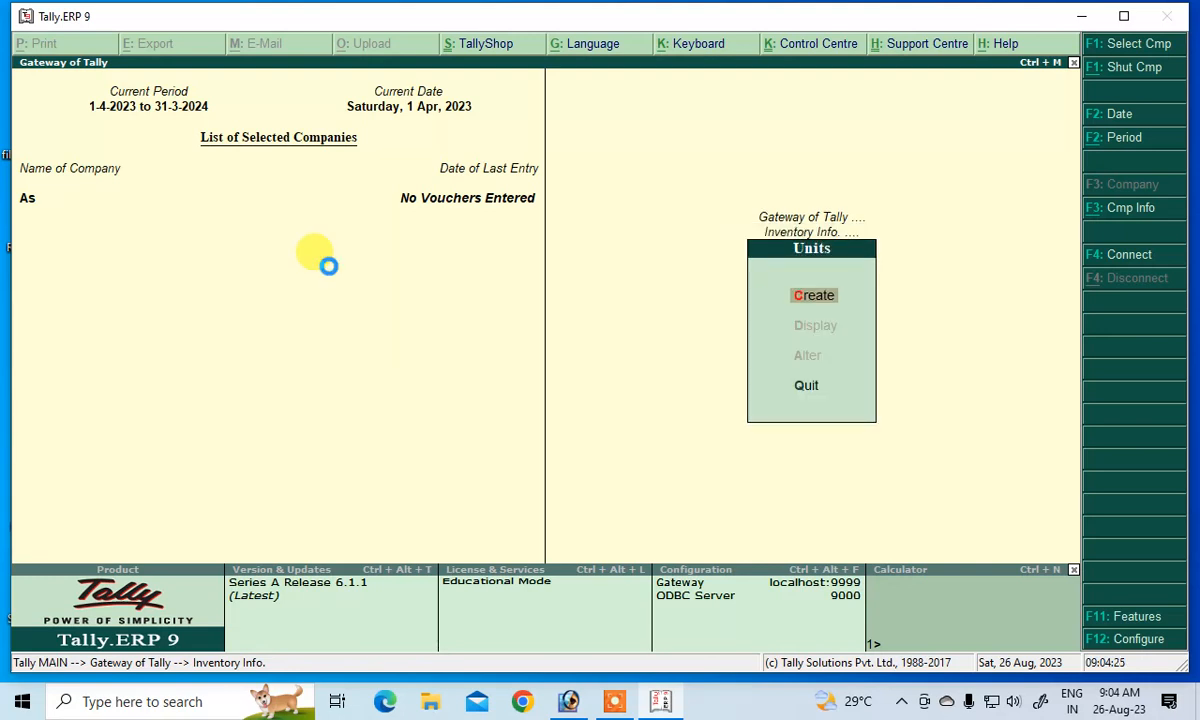
{"action": "key", "text": "Return"}
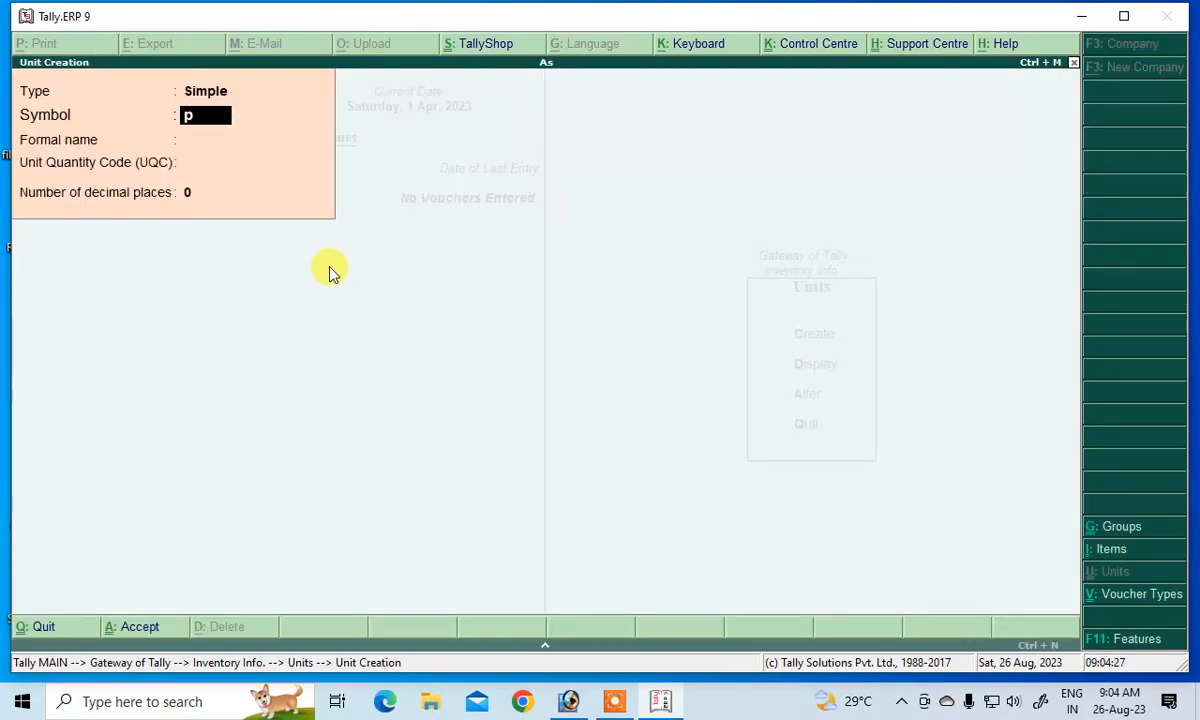
Create a simple unit with symbol pcs, formal name Piece, unit quantity code PCS-PIECES and 0 decimal places
{"action": "type", "text": "pc"}
{"action": "key", "text": "Return"}
{"action": "key", "text": "BackSpace"}
{"action": "type", "text": "s"}
{"action": "key", "text": "Return"}
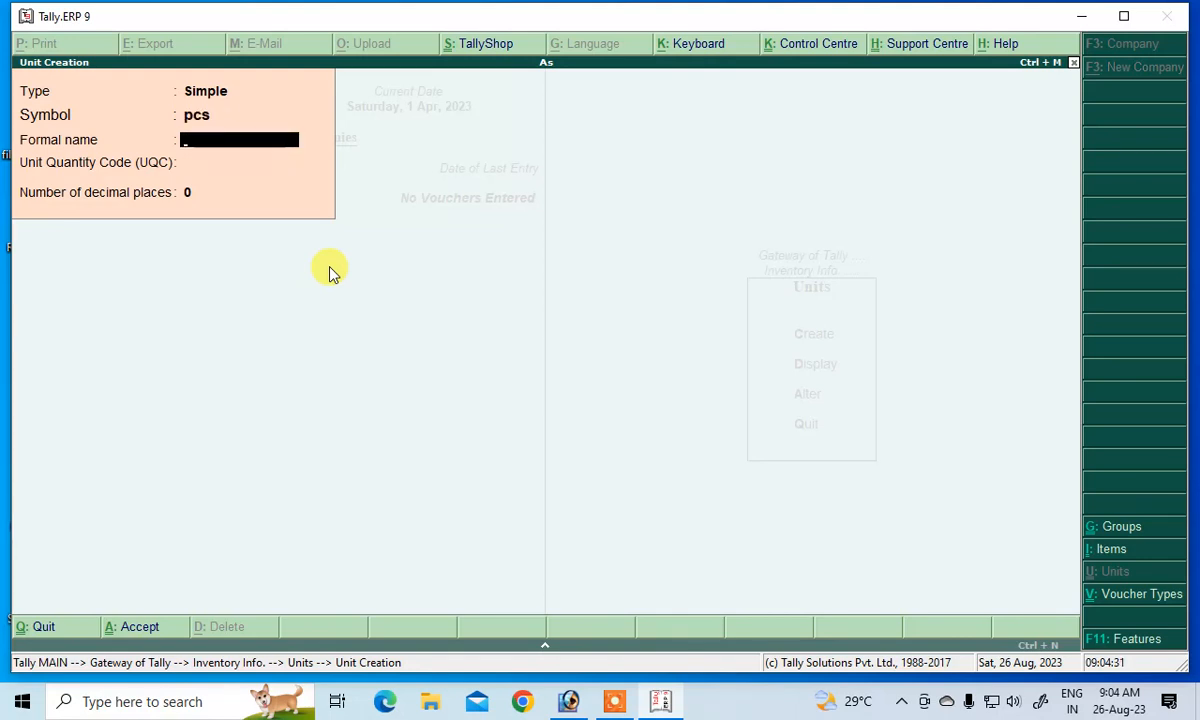
{"action": "type", "text": "Piece"}
{"action": "key", "text": "Return"}
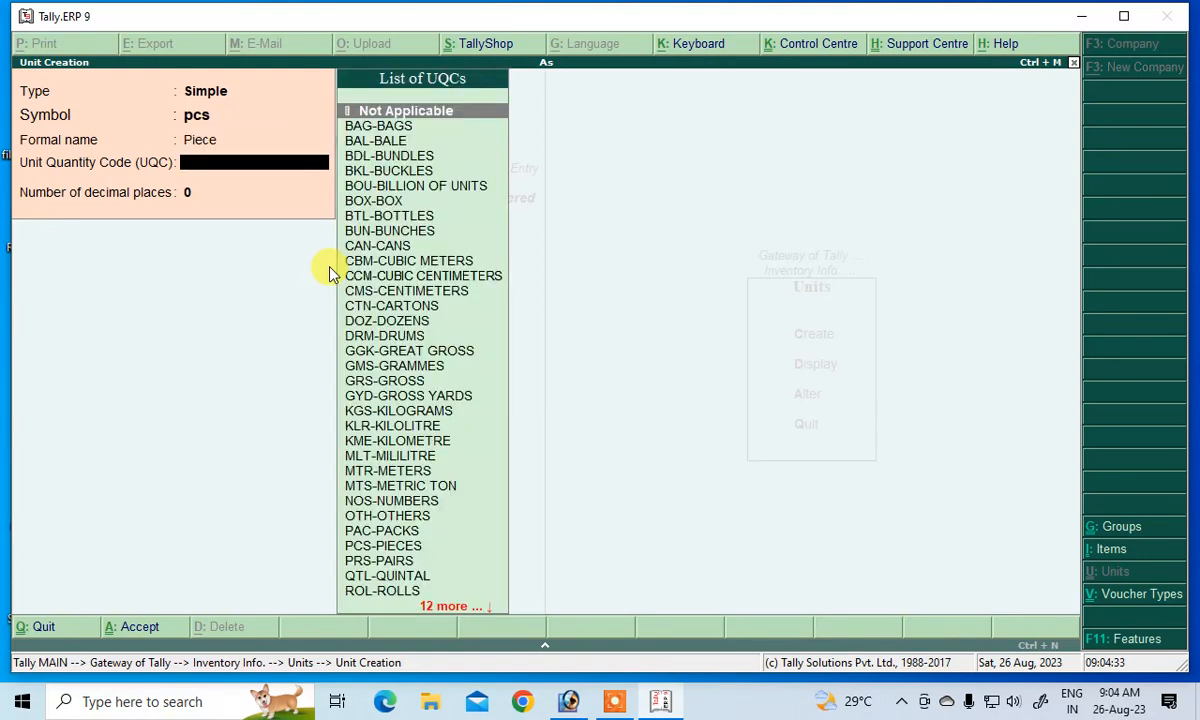
{"action": "type", "text": "pc"}
{"action": "key", "text": "Return"}
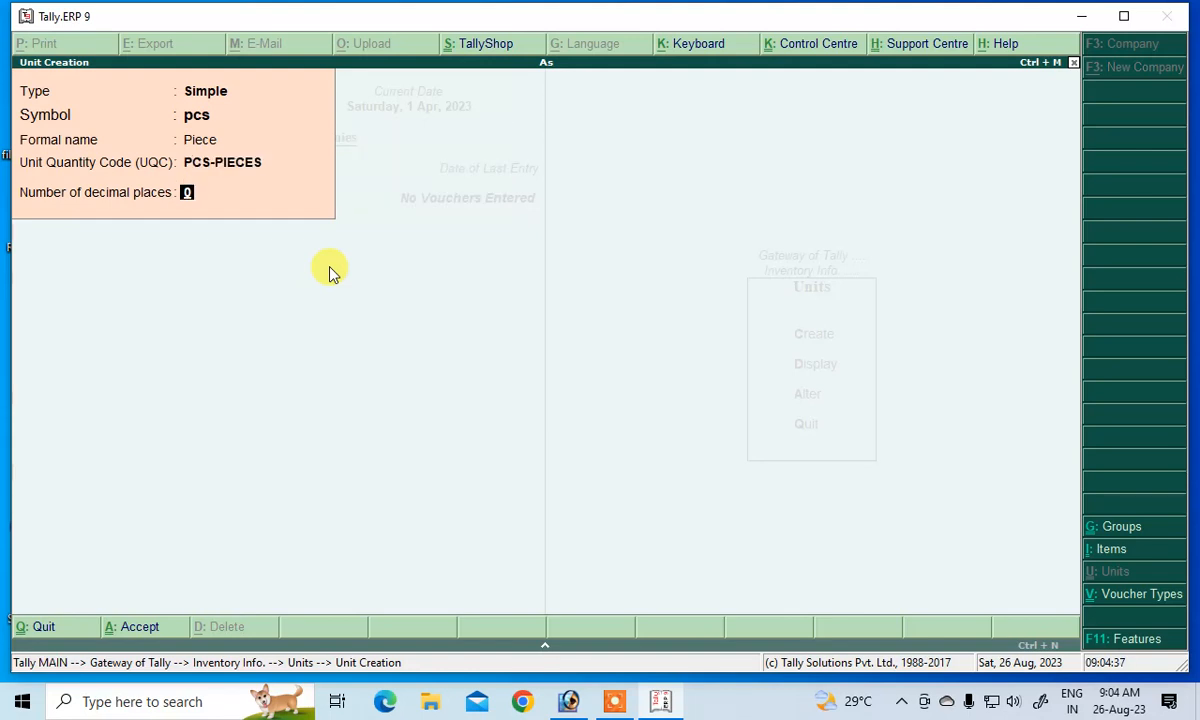
{"action": "key", "text": "Return"}
{"action": "key", "text": "Return"}
Leave unit creation and open the form for creating a single stock group in the inventory masters
{"action": "key", "text": "Escape"}
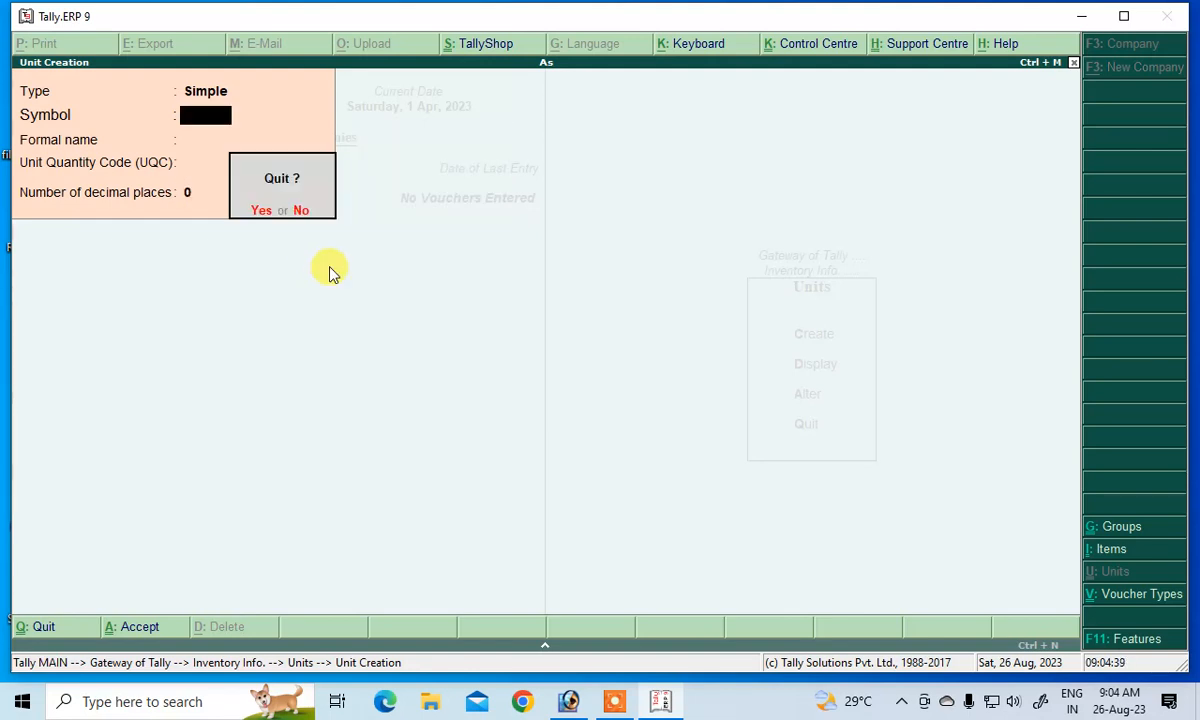
{"action": "key", "text": "Return"}
{"action": "key", "text": "Escape"}
{"action": "key", "text": "Up"}
{"action": "key", "text": "Up"}
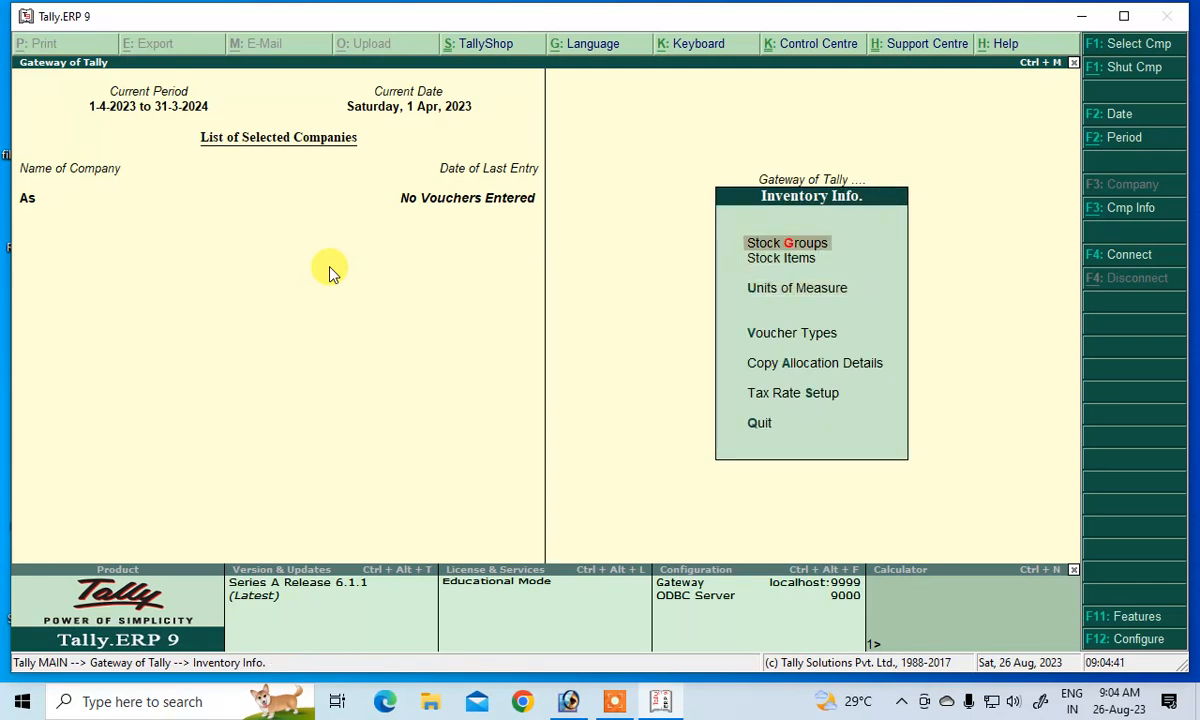
{"action": "key", "text": "Return"}
{"action": "key", "text": "Return"}
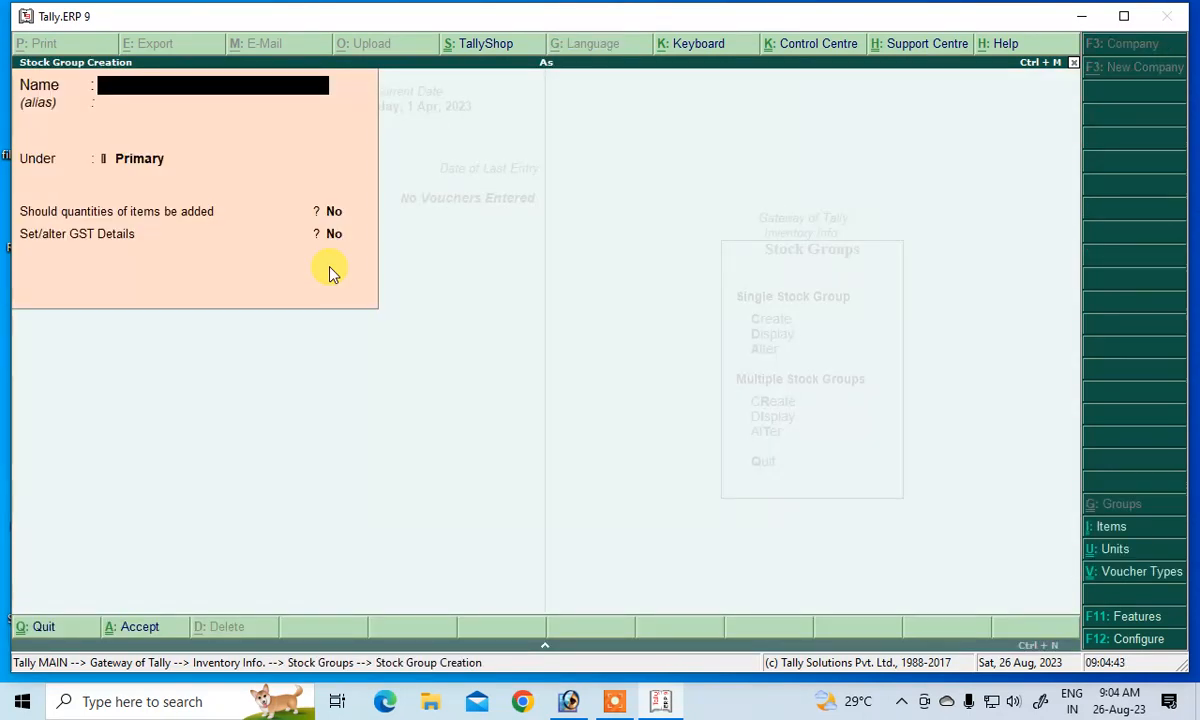
Create the stock group Mobile under Primary, with adding item quantities and setting GST details both at No
{"action": "type", "text": "Mobile"}
{"action": "key", "text": "Return"}
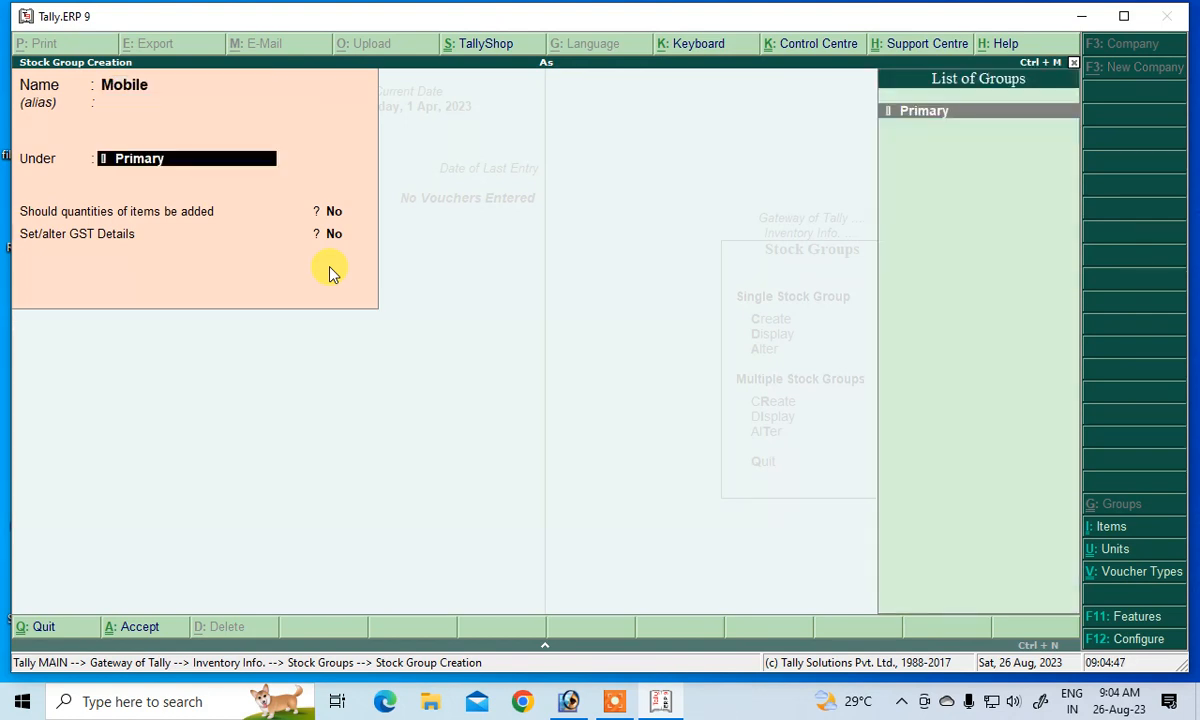
{"action": "key", "text": "Return"}
{"action": "key", "text": "Return"}
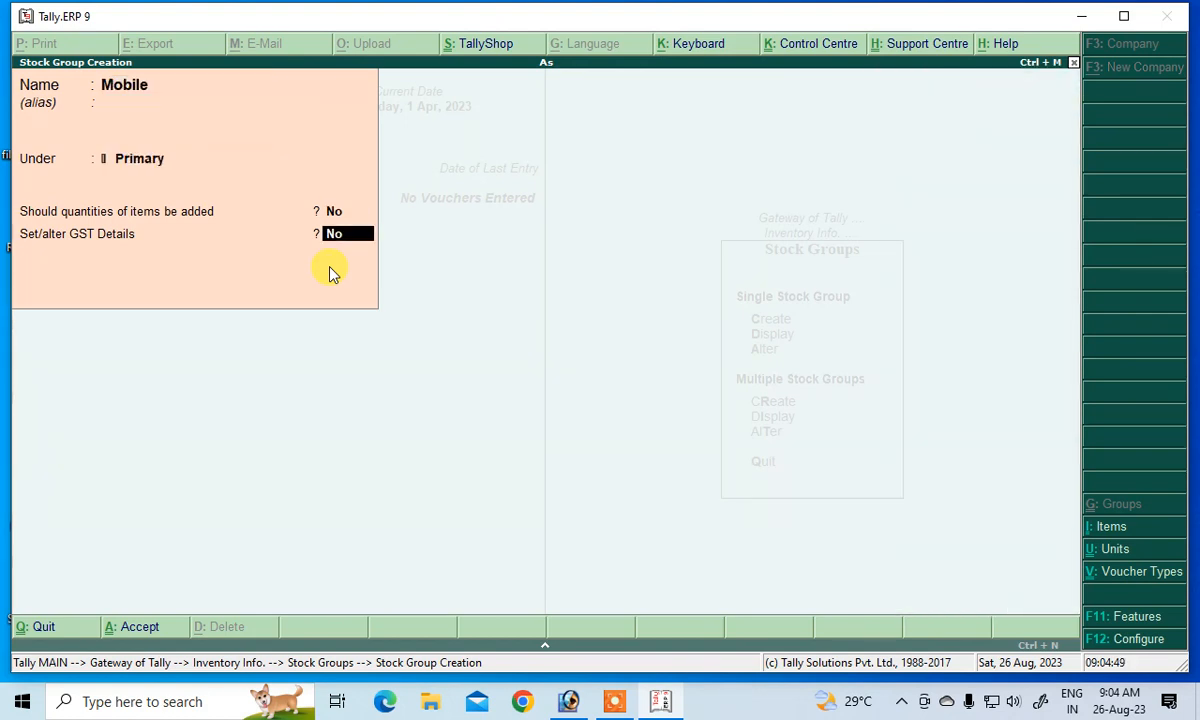
{"action": "key", "text": "Return"}
{"action": "key", "text": "Return"}
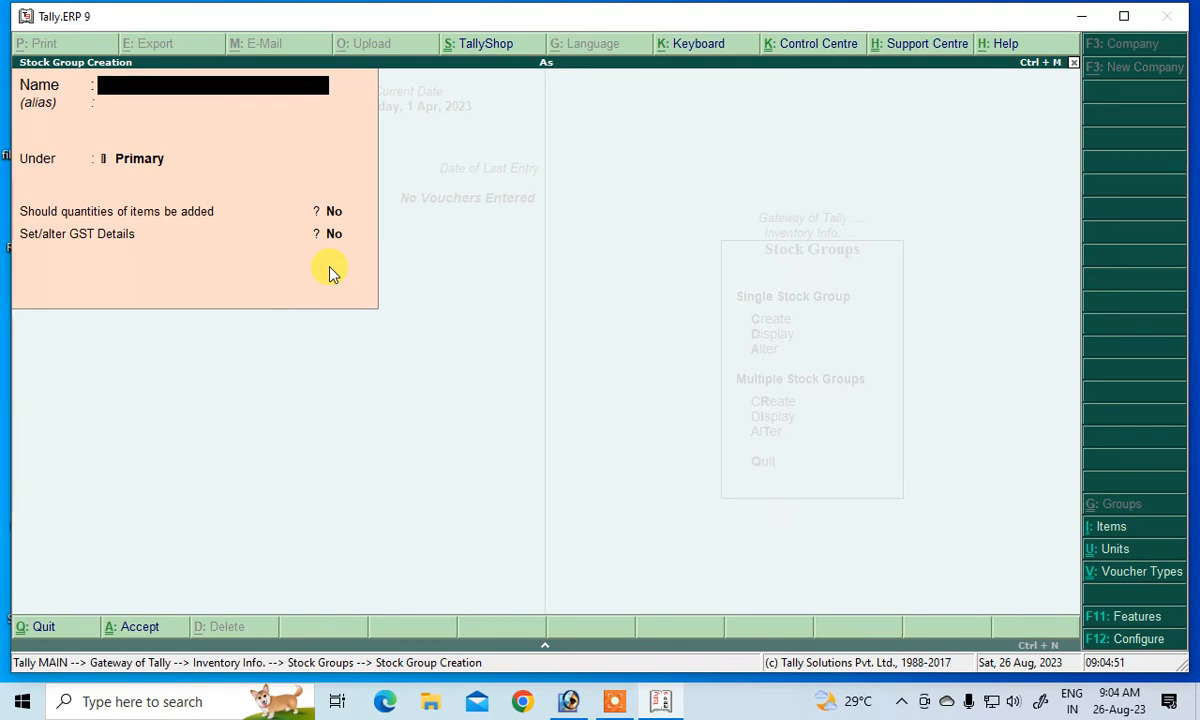
Leave stock group creation and open the form for creating a single stock item
{"action": "key", "text": "Escape"}
{"action": "key", "text": "Return"}
{"action": "key", "text": "Escape"}
{"action": "key", "text": "Down"}
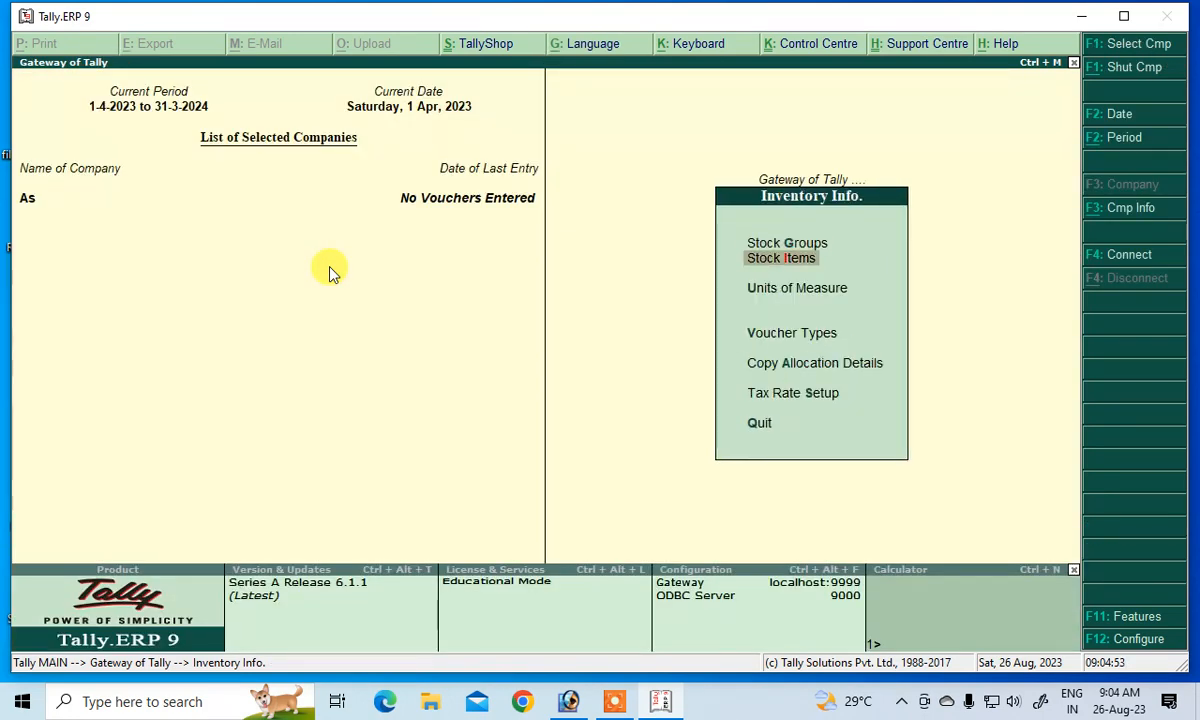
{"action": "key", "text": "Return"}
{"action": "key", "text": "Return"}
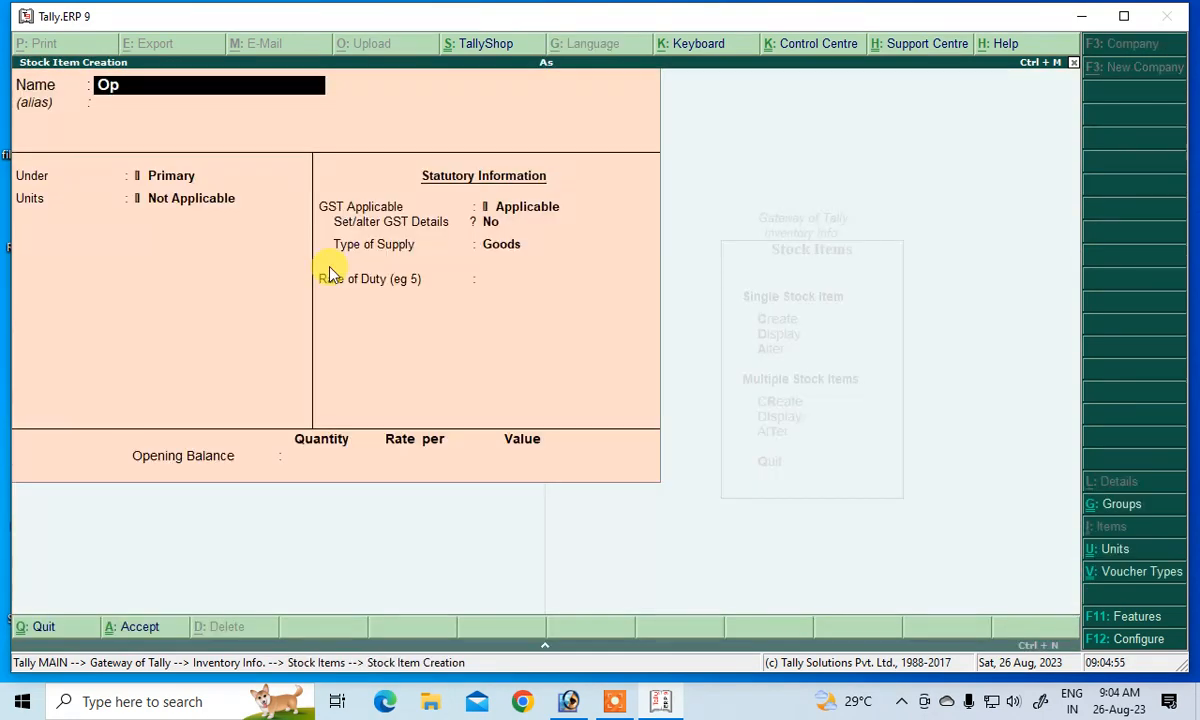
Name the stock item Oppo and assign it to the Mobile group with pcs as its unit
{"action": "key", "text": "Return"}
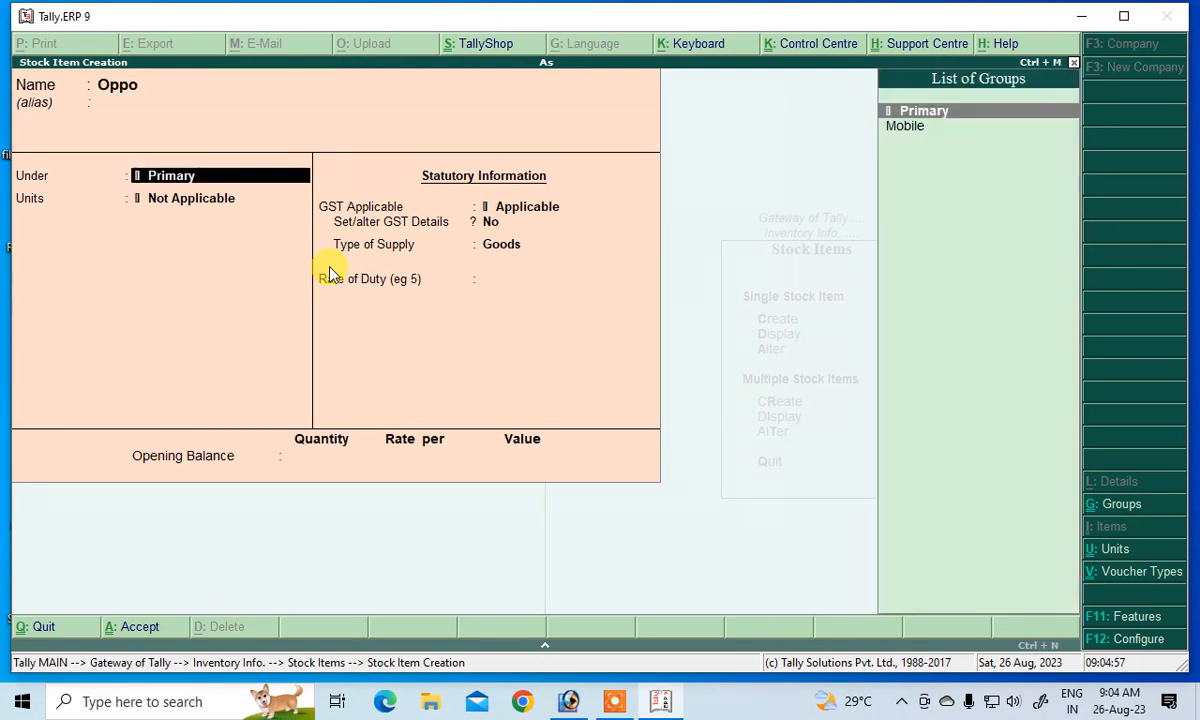
{"action": "key", "text": "Down"}
{"action": "key", "text": "Return"}
{"action": "key", "text": "Down"}
{"action": "key", "text": "Return"}
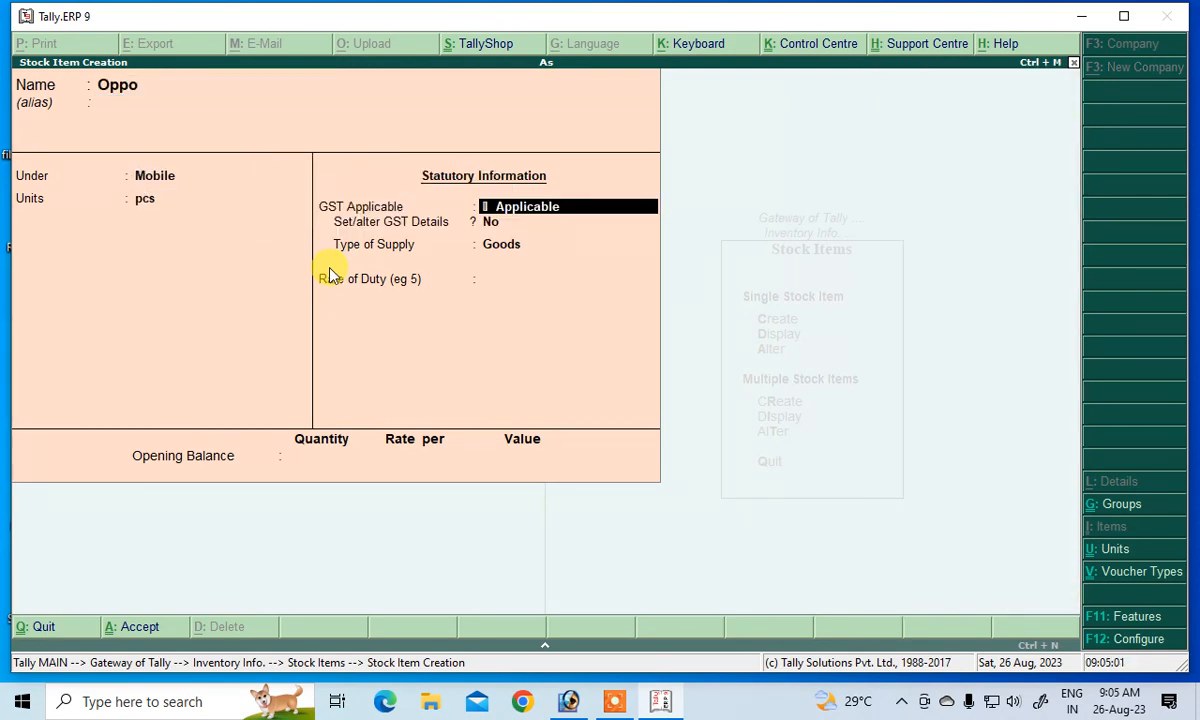
Make GST applicable to the Oppo item and set its GST details to calculation type On Value and taxability Taxable
{"action": "key", "text": "Return"}
{"action": "key", "text": "y"}
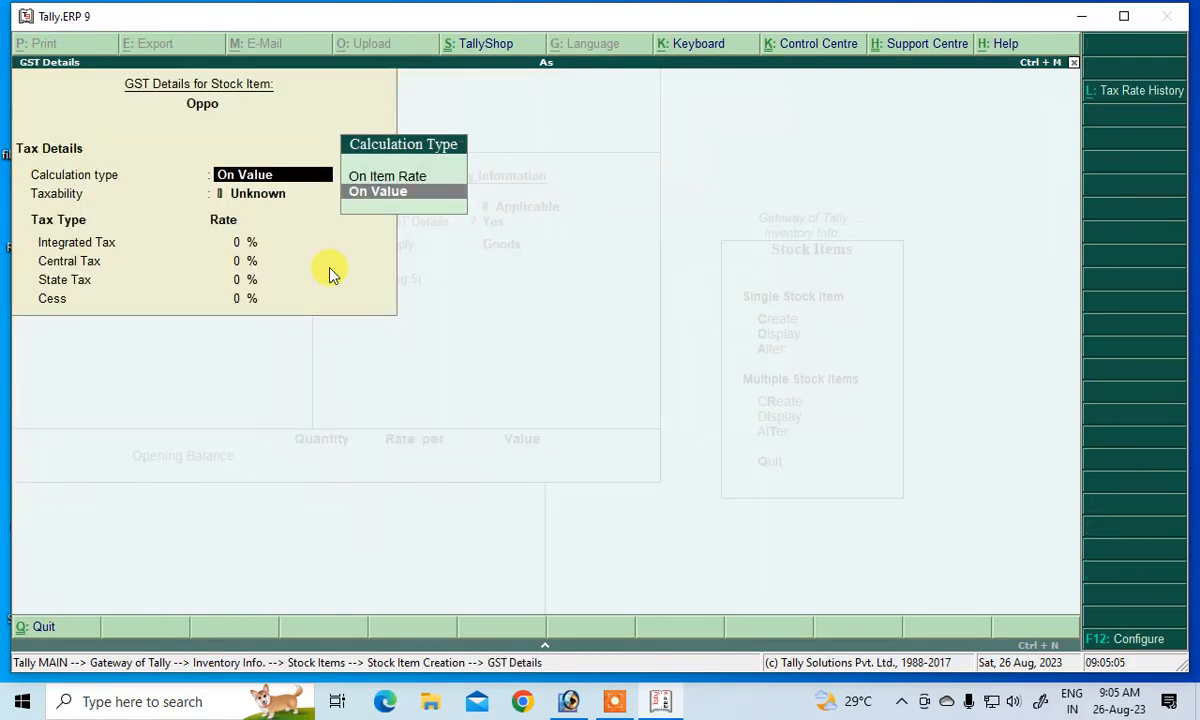
{"action": "key", "text": "Return"}
{"action": "key", "text": "Down"}
{"action": "key", "text": "Down"}
{"action": "key", "text": "Down"}
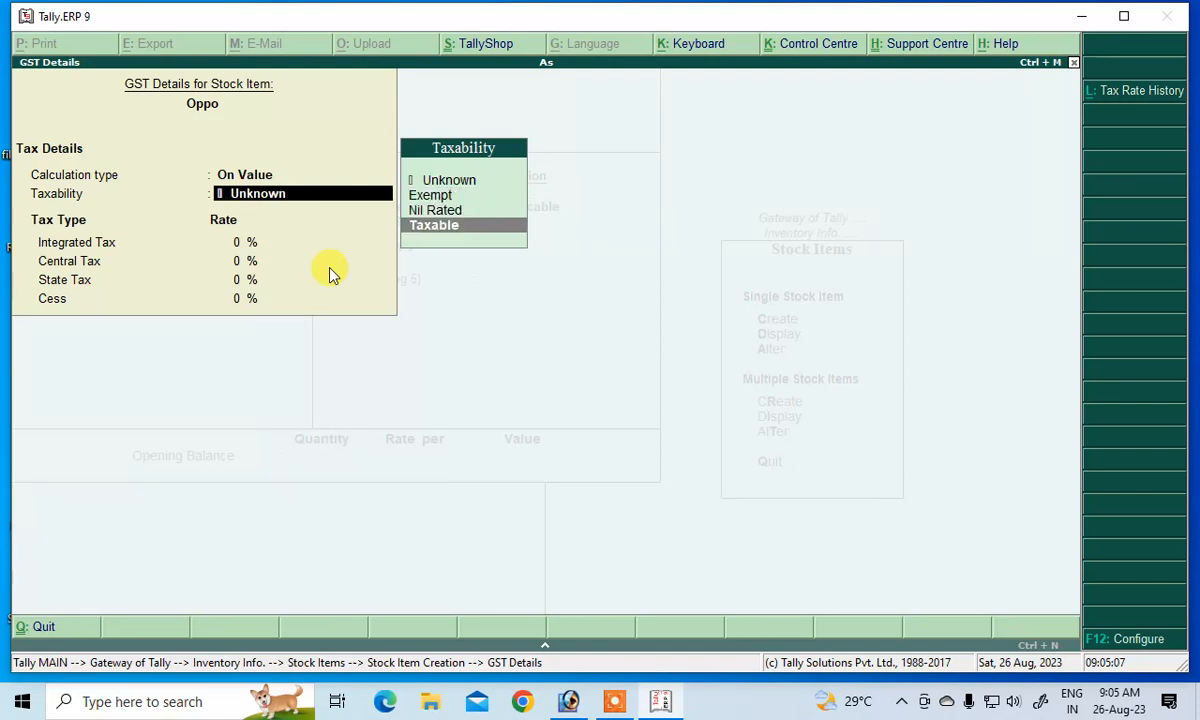
{"action": "key", "text": "Return"}
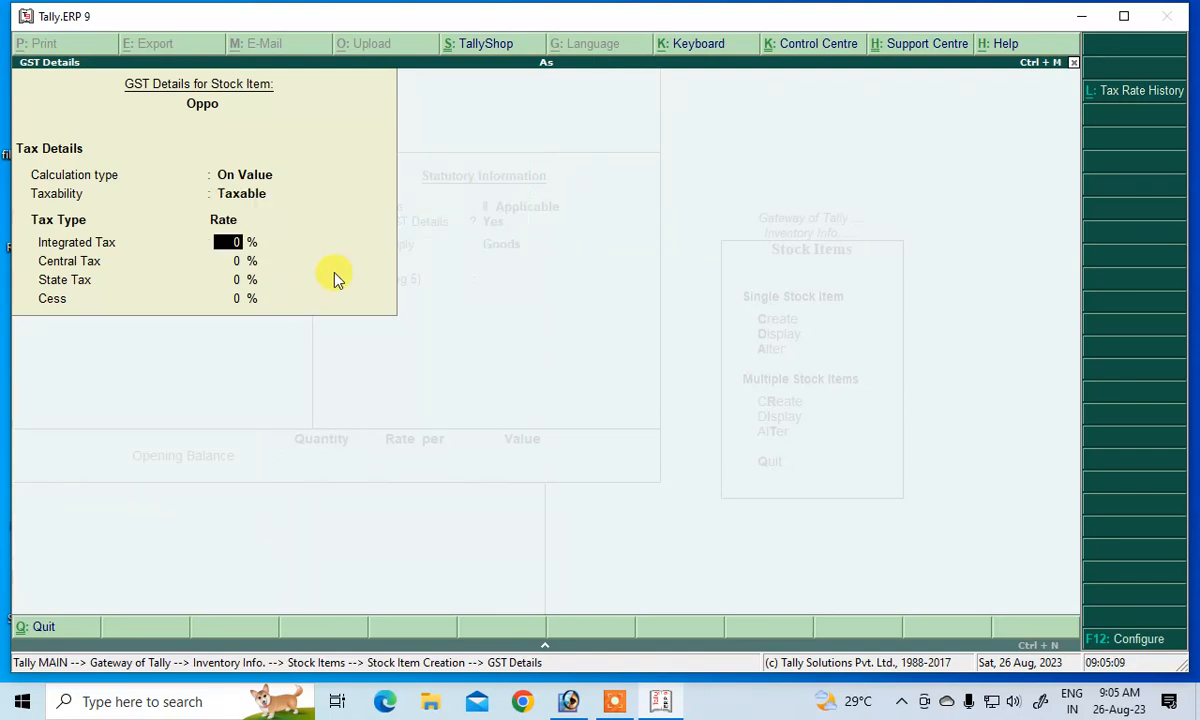
Set the Oppo item's integrated tax rate to 28%, accept the central and state tax split, and leave cess at 0%
{"action": "type", "text": "28"}
{"action": "key", "text": "Return"}
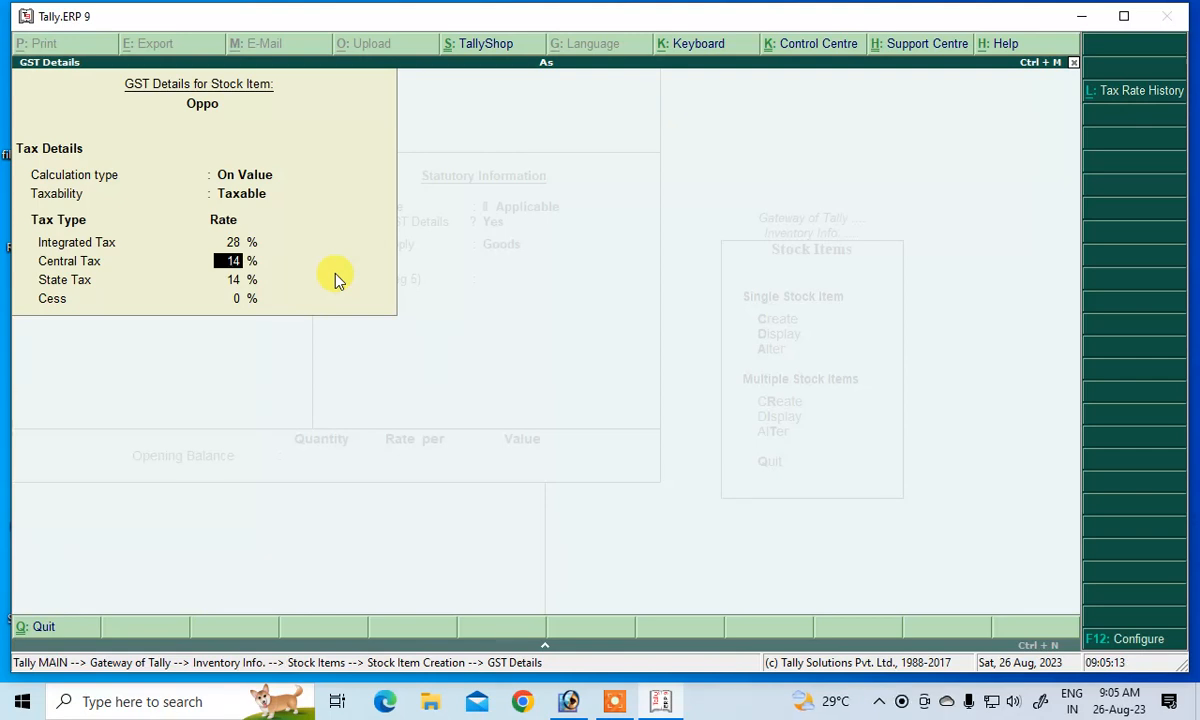
{"action": "key", "text": "Return"}
{"action": "key", "text": "Return"}
{"action": "key", "text": "Return"}
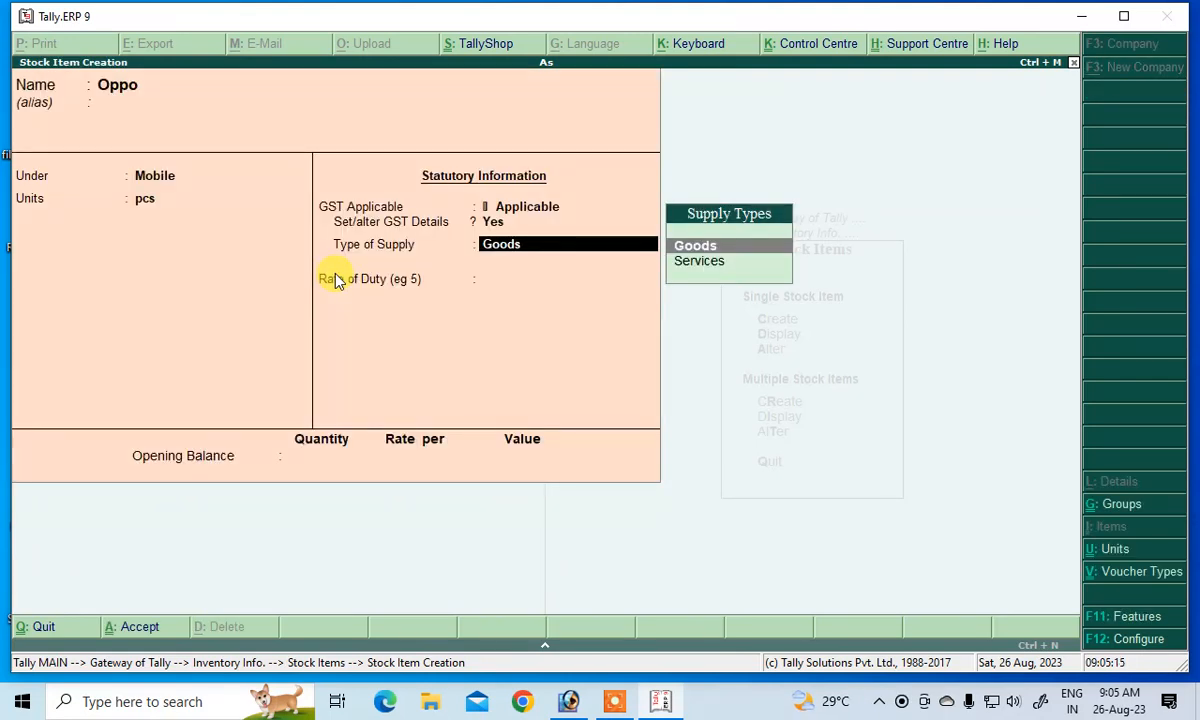
Keep Goods as the type of supply and save the Oppo item without a duty rate or opening balance
{"action": "key", "text": "Return"}
{"action": "key", "text": "Return"}
{"action": "key", "text": "Return"}
{"action": "key", "text": "Return"}
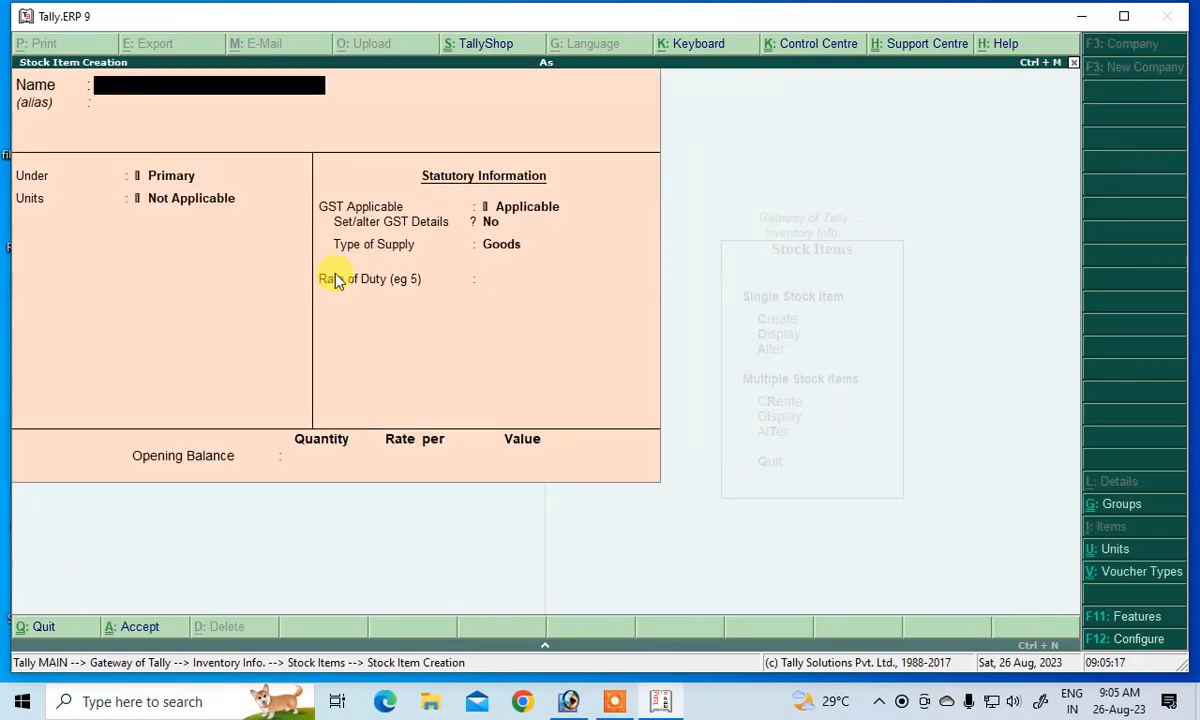
Leave the inventory masters and open a new Purchase voucher in the accounting vouchers
{"action": "key", "text": "Escape"}
{"action": "key", "text": "Escape"}
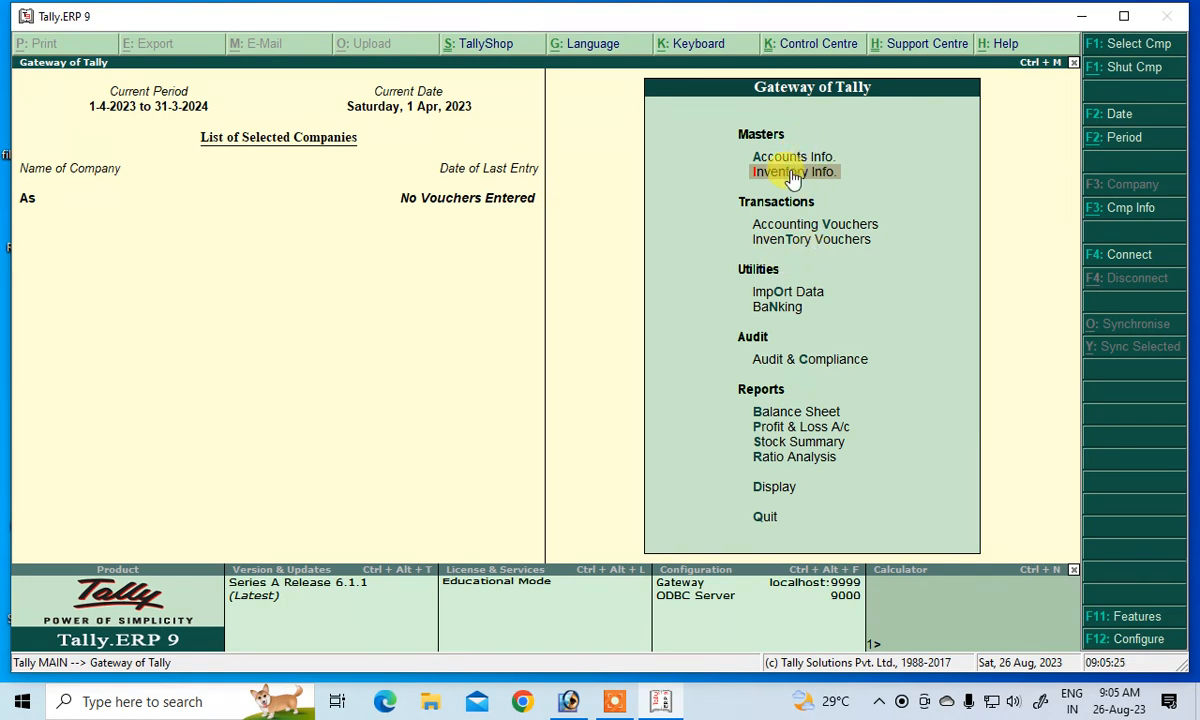
{"action": "key", "text": "Down"}
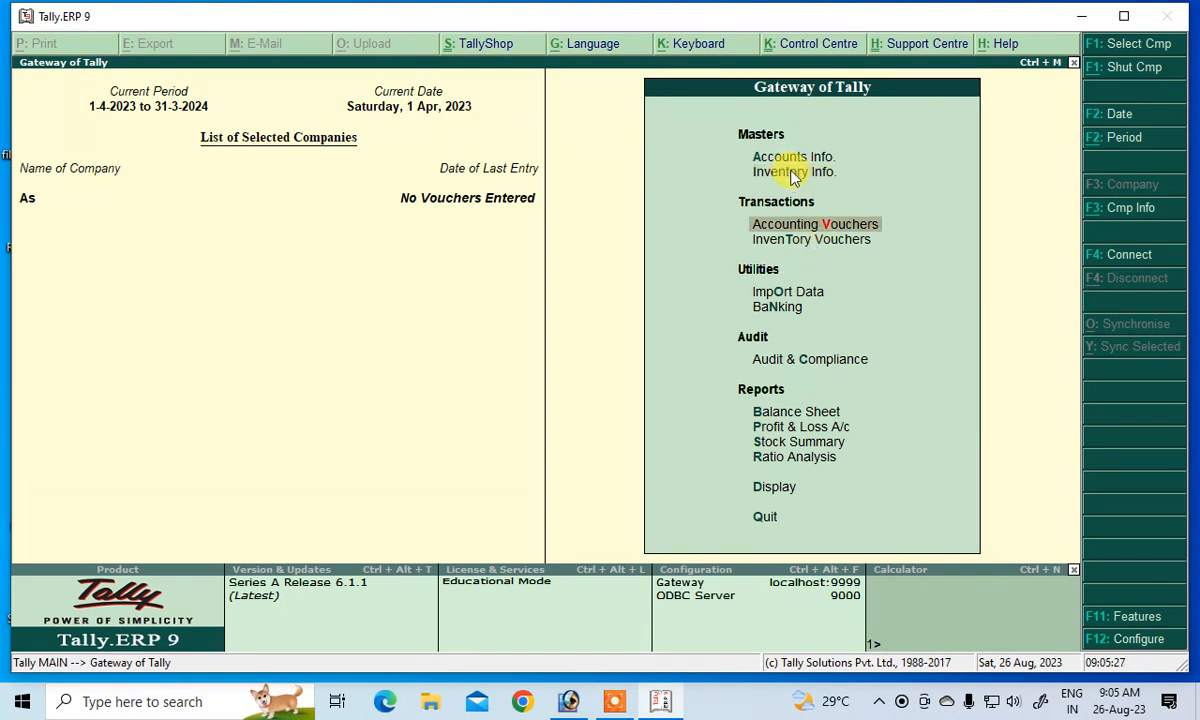
{"action": "key", "text": "Return"}
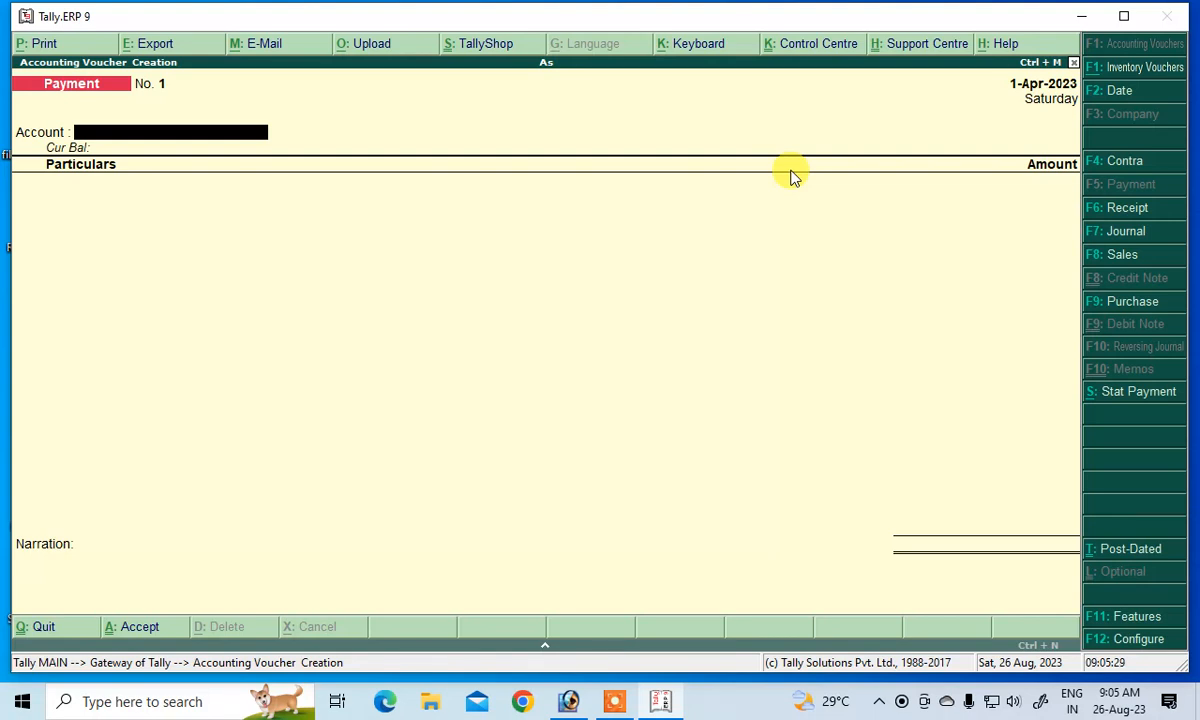
{"action": "left_click", "coordinate": [1120, 310]}
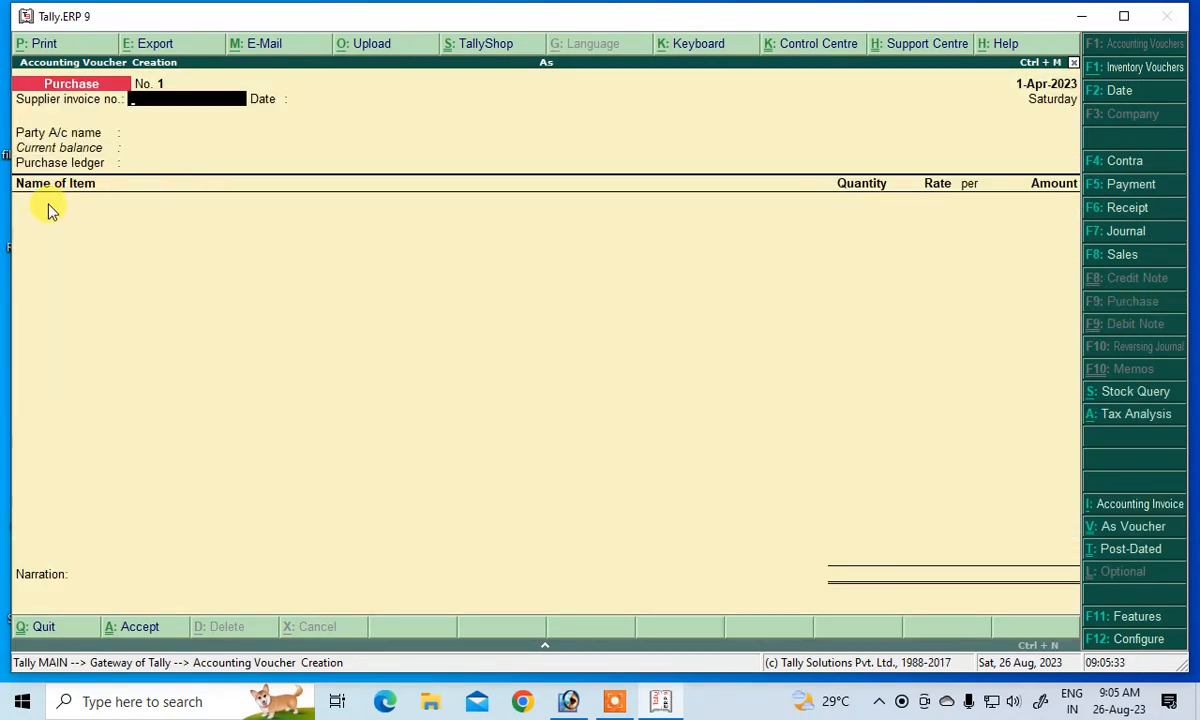
Fill in the purchase header with supplier invoice number 1, date 1-Apr-2023, party account Cash with default supplier details, and ledger Purchase
{"action": "key", "text": "Return"}
{"action": "key", "text": "Return"}
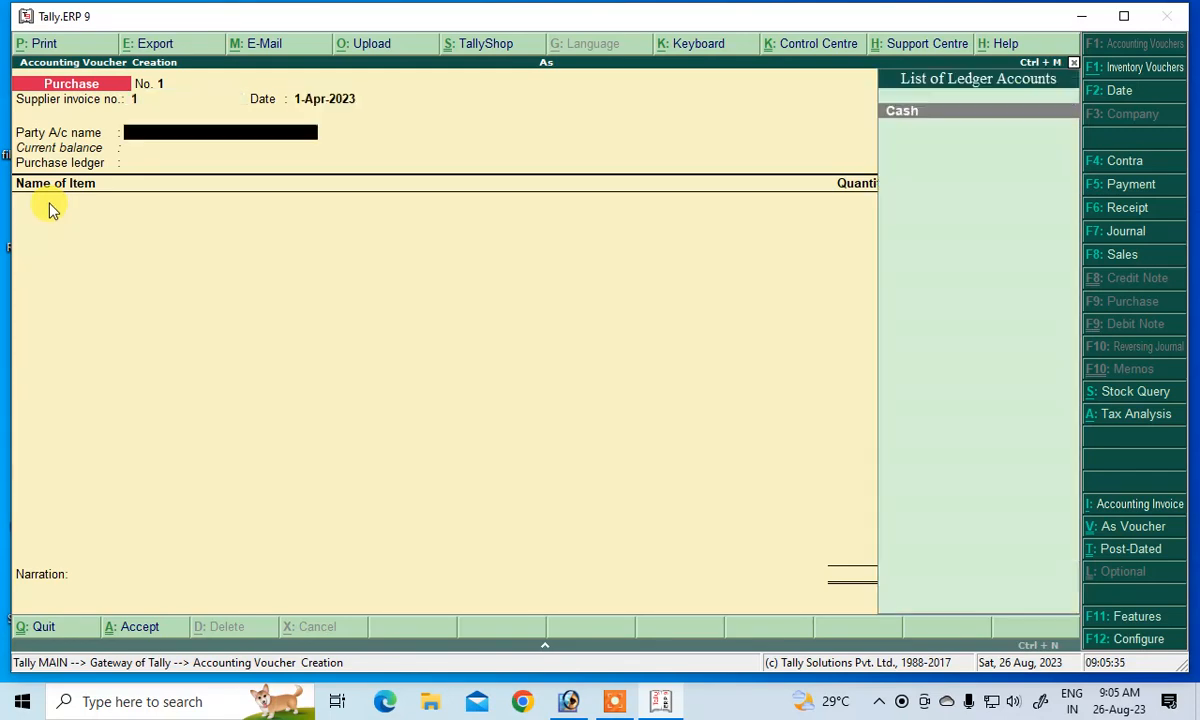
{"action": "key", "text": "Return"}
{"action": "key", "text": "Return"}
{"action": "key", "text": "Return"}
{"action": "key", "text": "Return"}
{"action": "key", "text": "Return"}
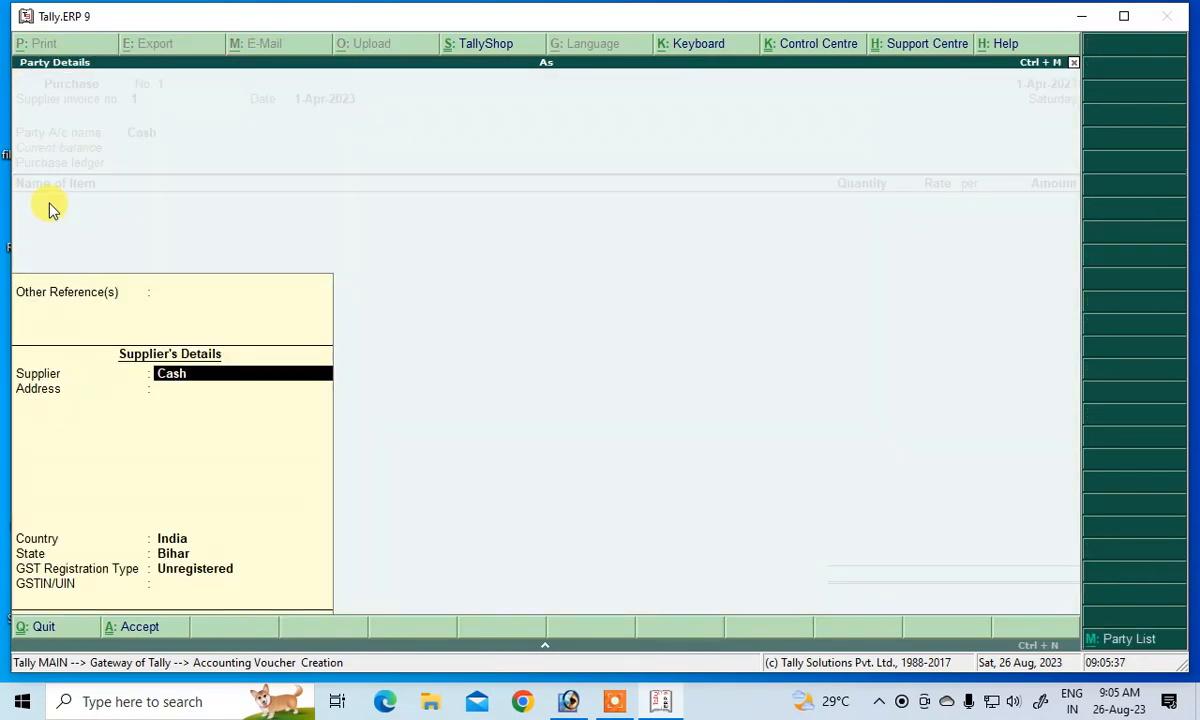
{"action": "key", "text": "Return"}
{"action": "key", "text": "Return"}
{"action": "key", "text": "Return"}
{"action": "key", "text": "Return"}
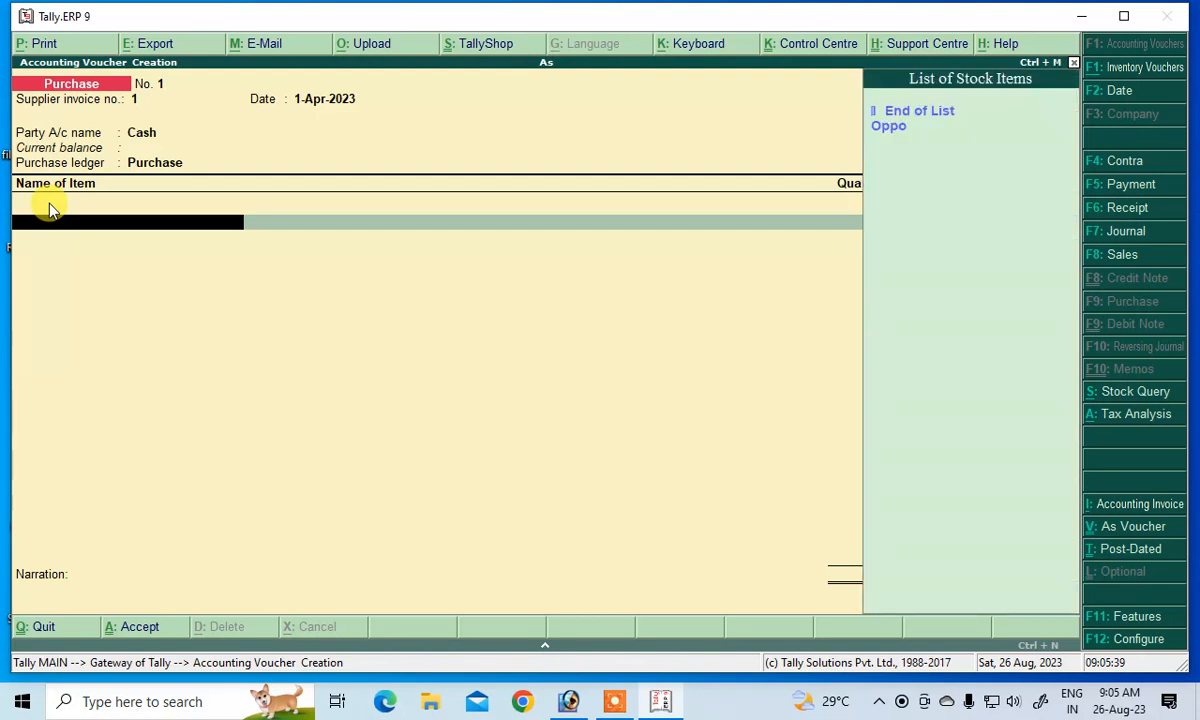
Add the item Oppo to the purchase with a quantity of 10 pcs at a rate of 1,000 per pcs
{"action": "key", "text": "Down"}
{"action": "key", "text": "Return"}
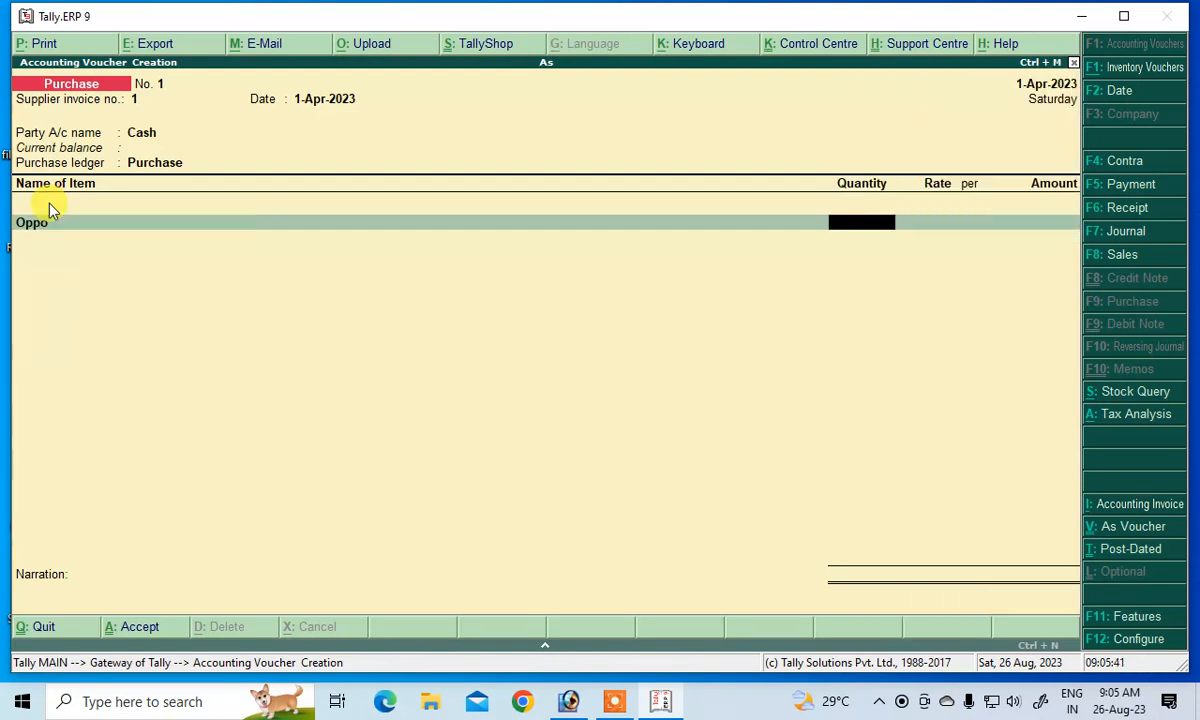
{"action": "type", "text": "10"}
{"action": "key", "text": "Return"}
{"action": "type", "text": "100"}
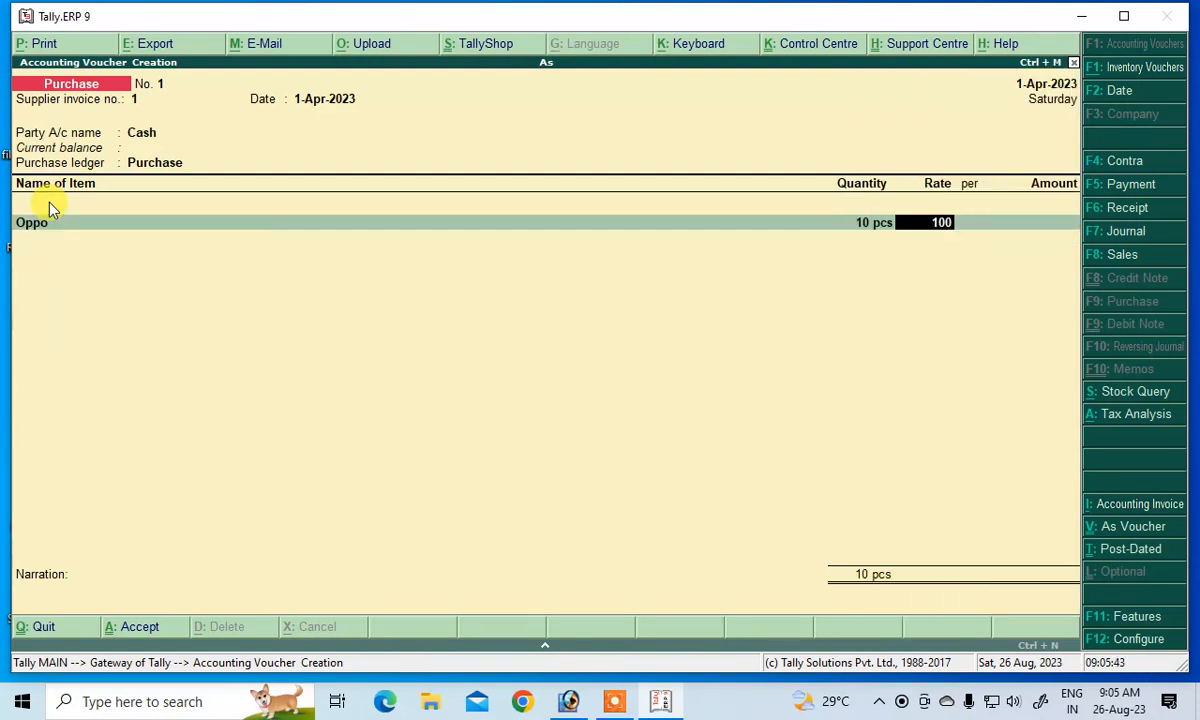
{"action": "type", "text": "0\\\\\\"}
{"action": "key", "text": "BackSpace"}
{"action": "key", "text": "BackSpace"}
{"action": "key", "text": "BackSpace"}
{"action": "key", "text": "Return"}
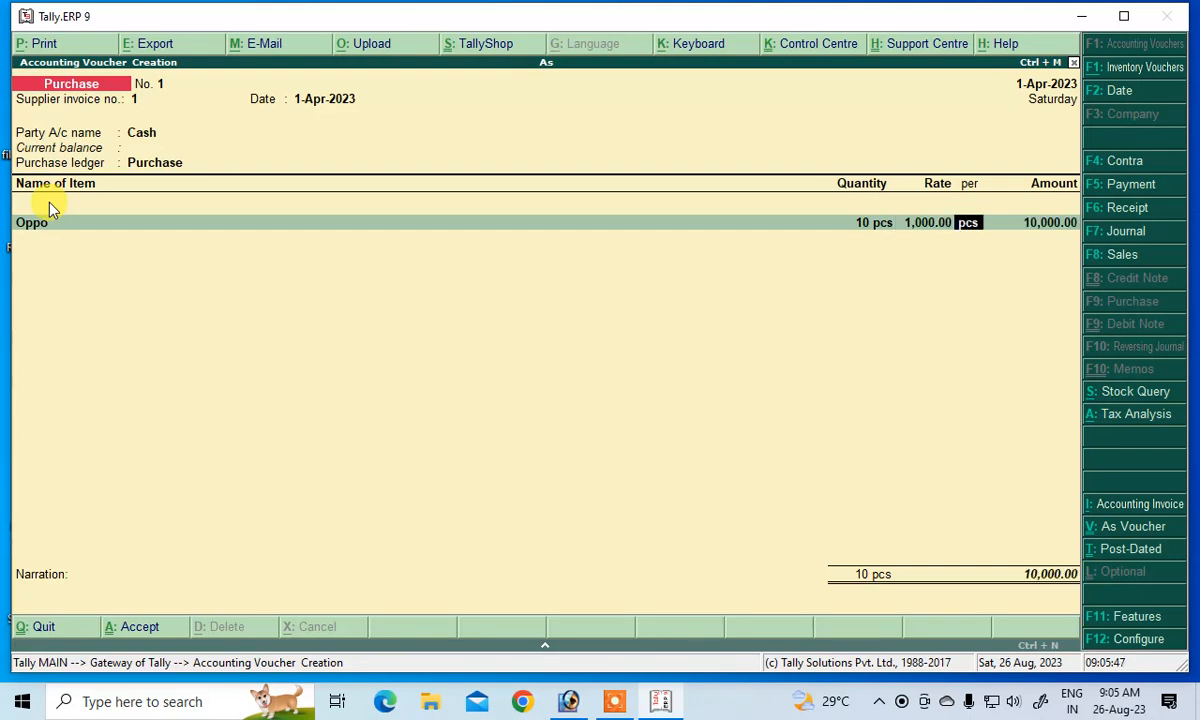
{"action": "key", "text": "Return"}
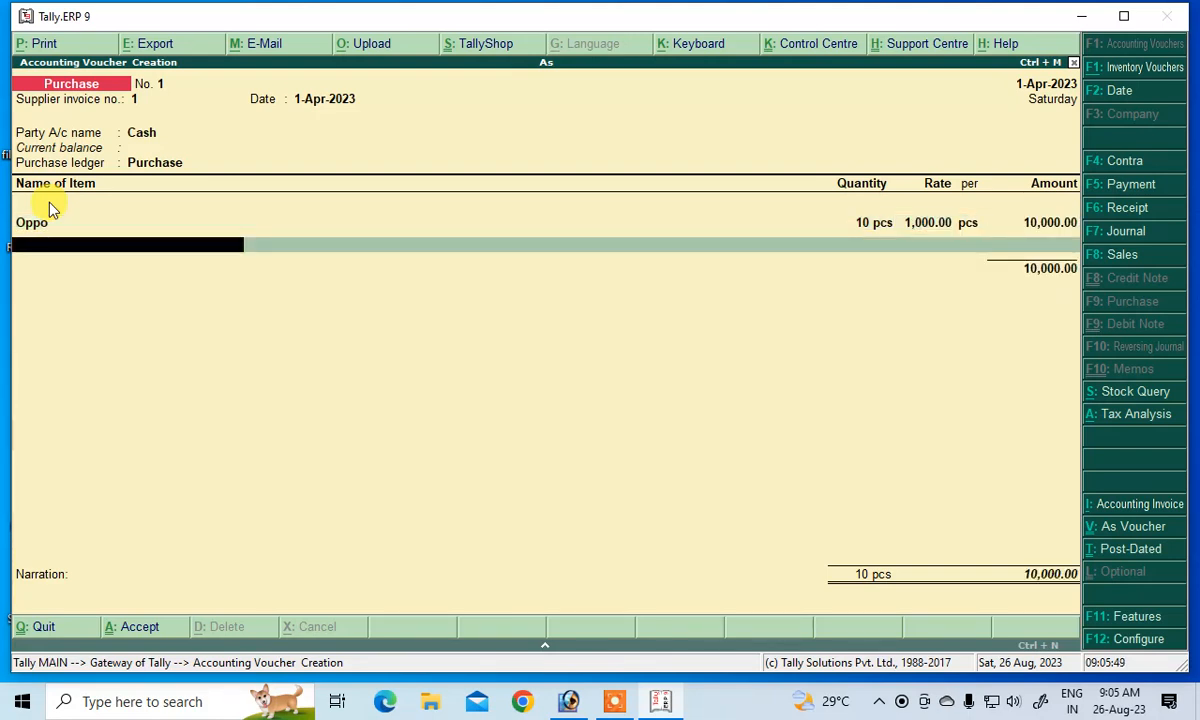
Finish the item list and add the Cgst and Sgst ledgers with their calculated tax amounts to the purchase voucher
{"action": "key", "text": "Return"}
{"action": "type", "text": "C"}
{"action": "key", "text": "Return"}
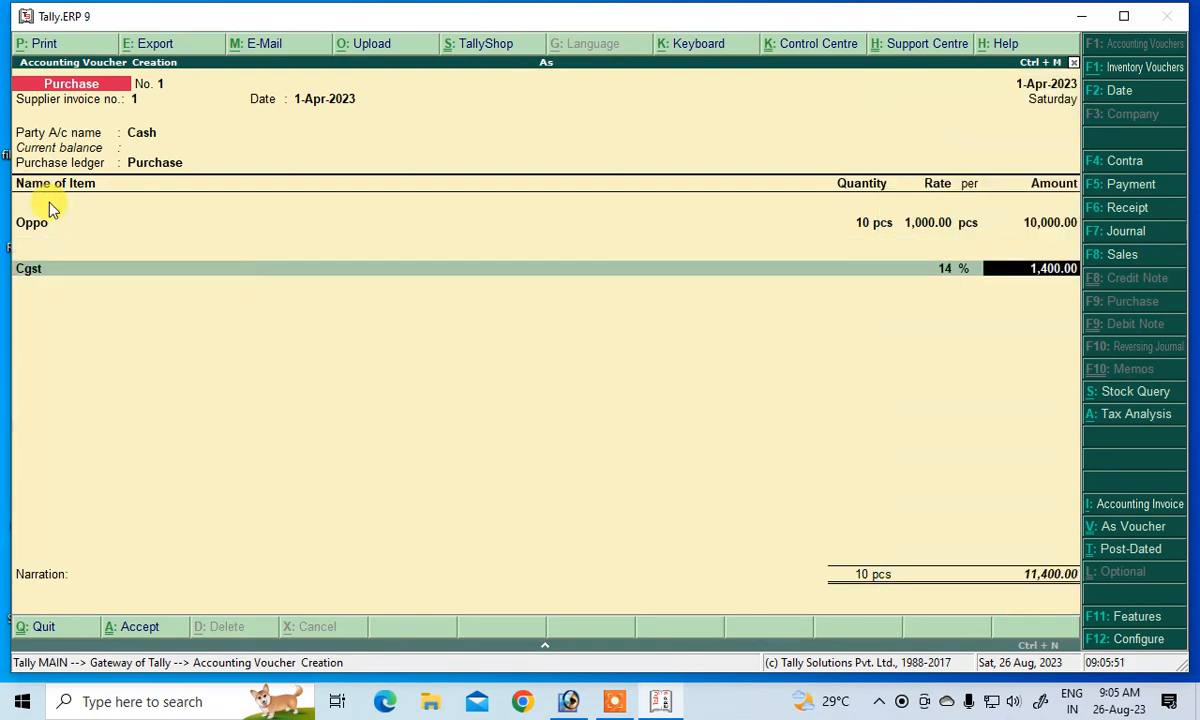
{"action": "key", "text": "Return"}
{"action": "type", "text": "S"}
{"action": "key", "text": "Return"}
{"action": "key", "text": "Return"}
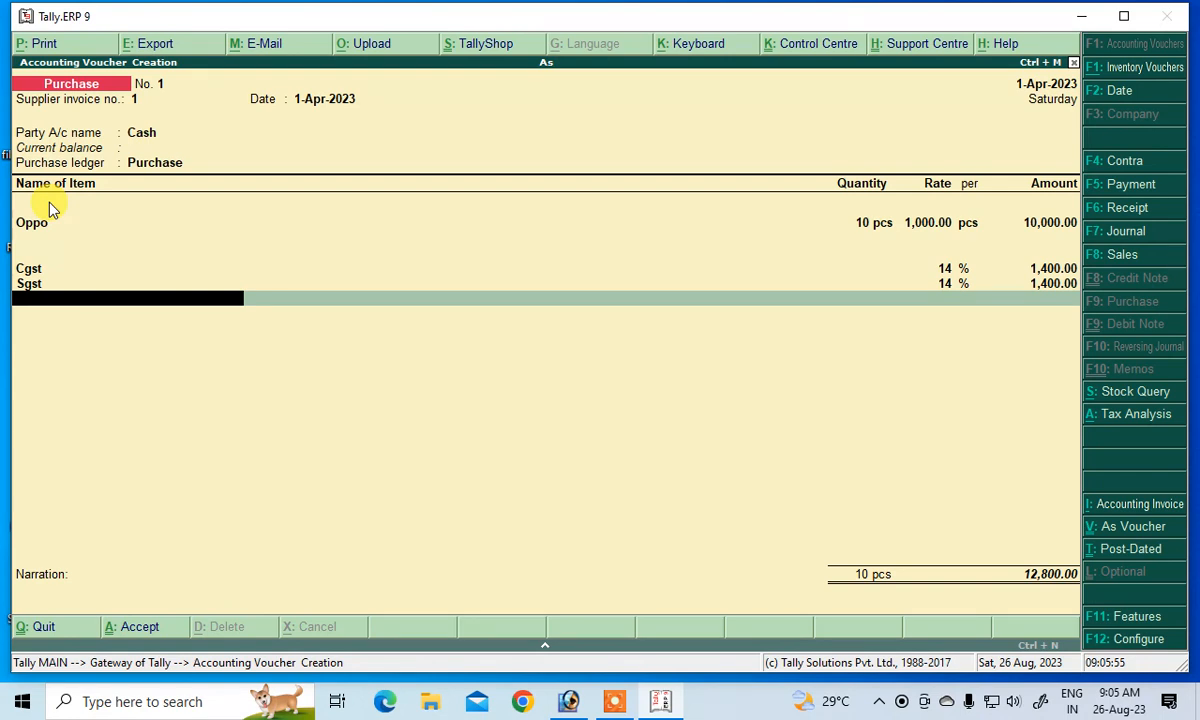
Enter the narration "being purchase" and save the purchase voucher
{"action": "key", "text": "Return"}
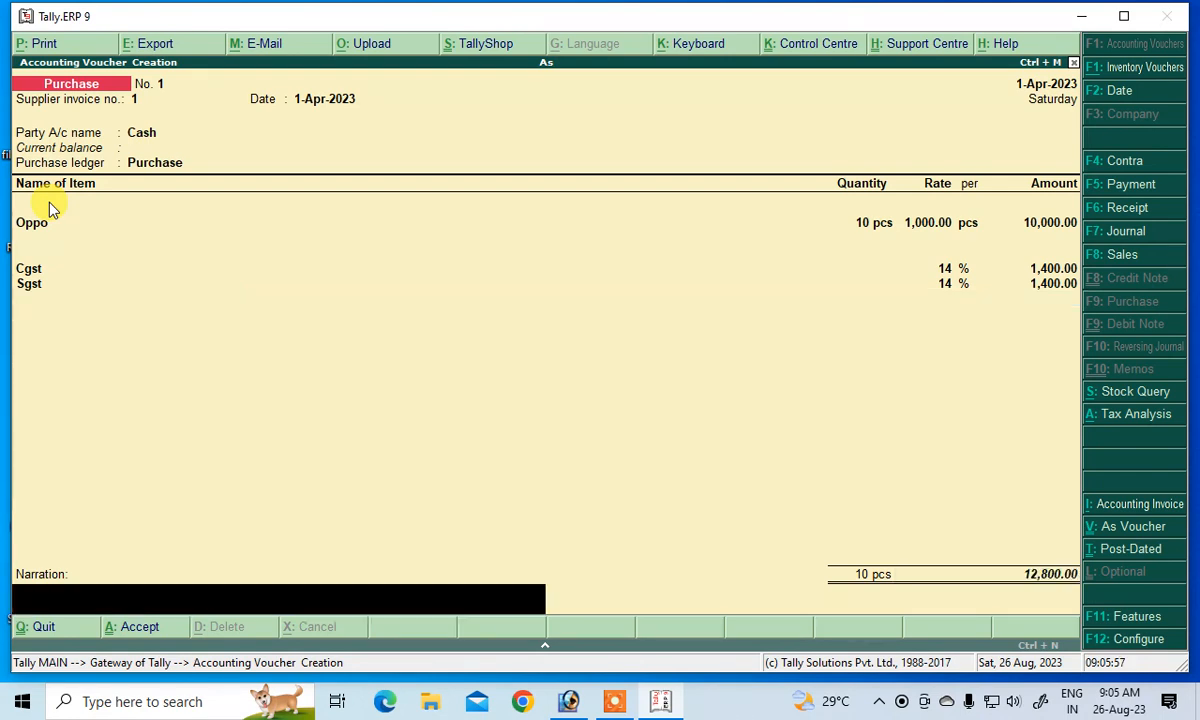
{"action": "type", "text": "ein"}
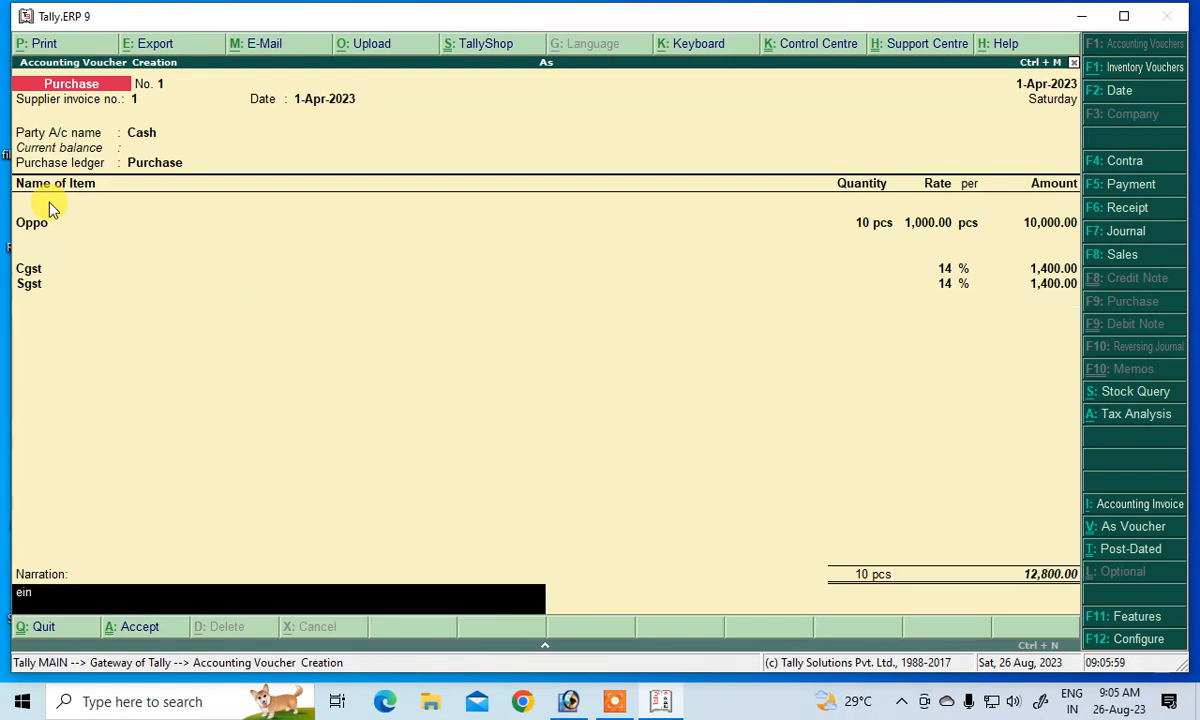
{"action": "type", "text": "g"}
{"action": "type", "text": "purchase"}
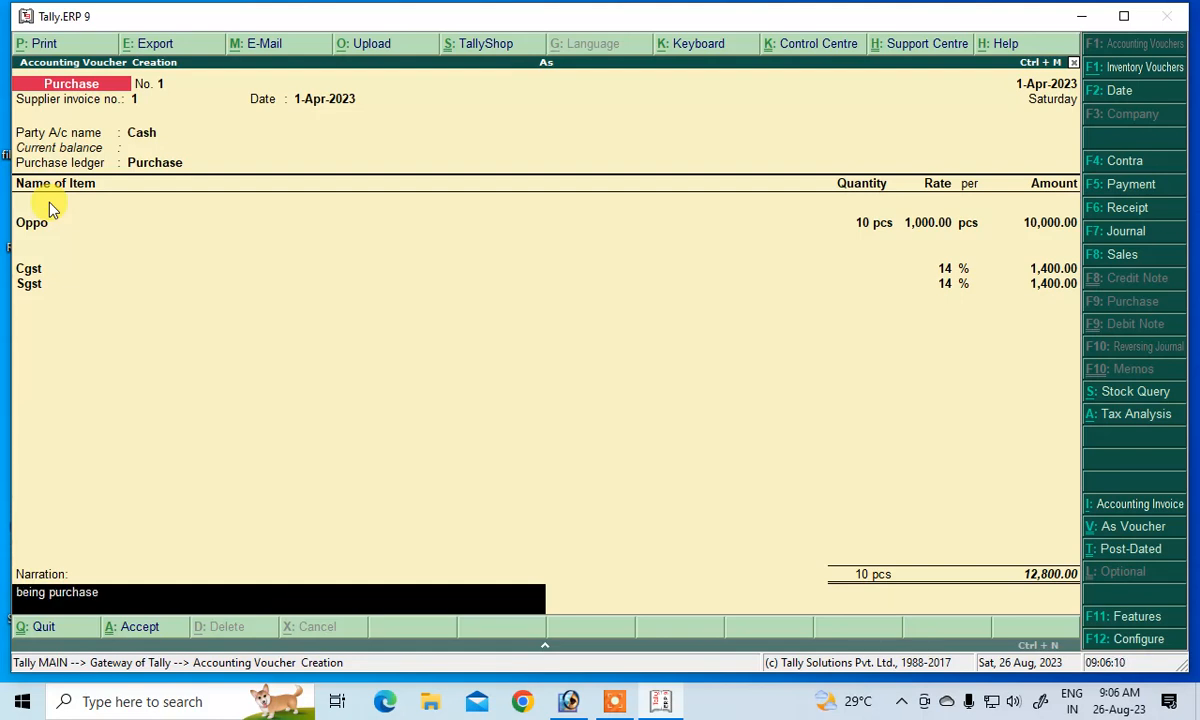
{"action": "key", "text": "Return"}
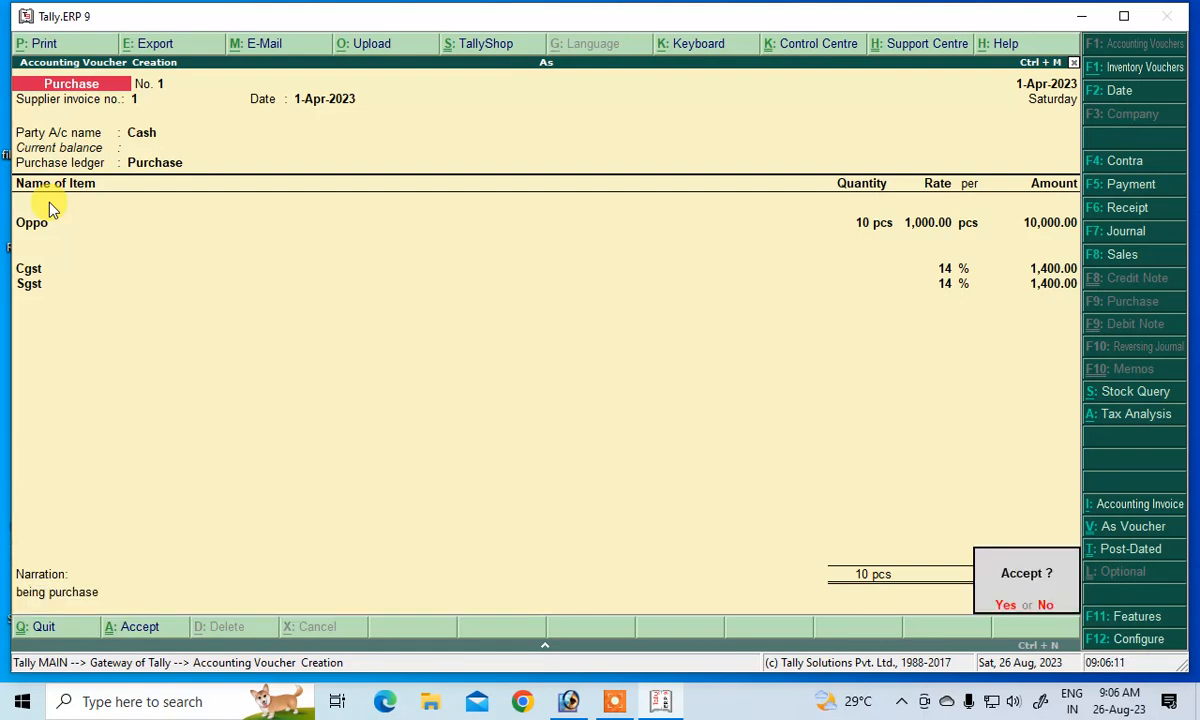
{"action": "key", "text": "Return"}
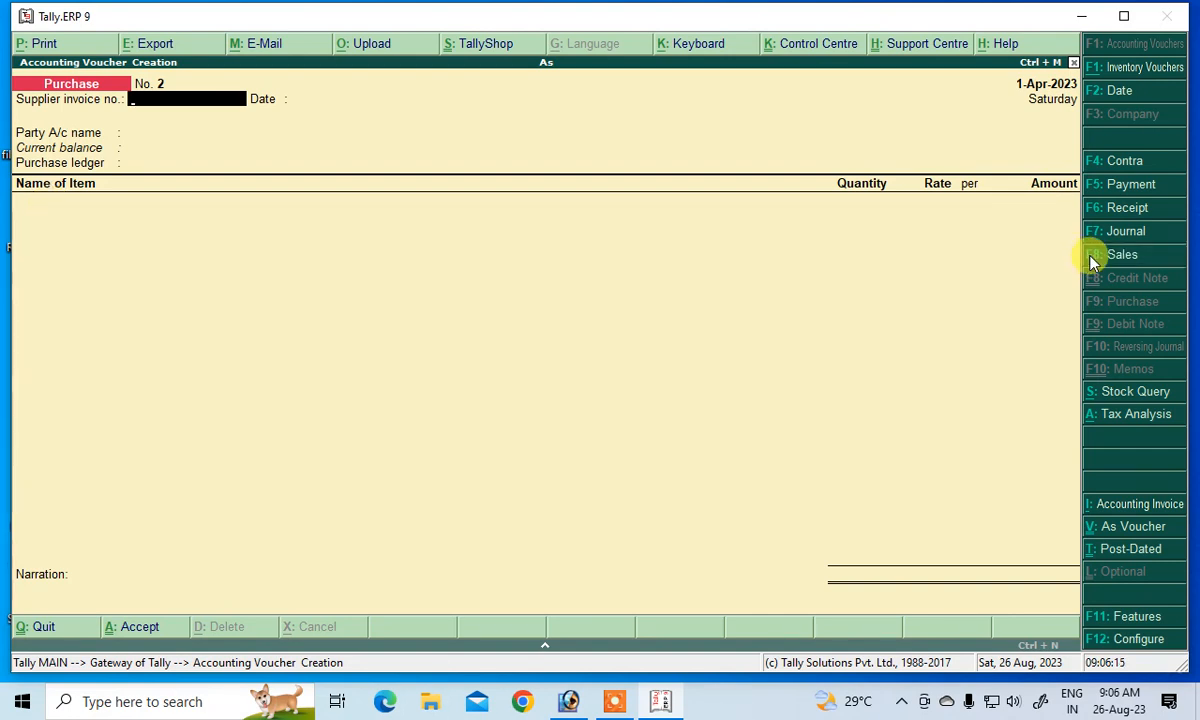
Start a sales voucher with reference number 02 and Cash as the party account
{"action": "left_click", "coordinate": [1115, 255]}
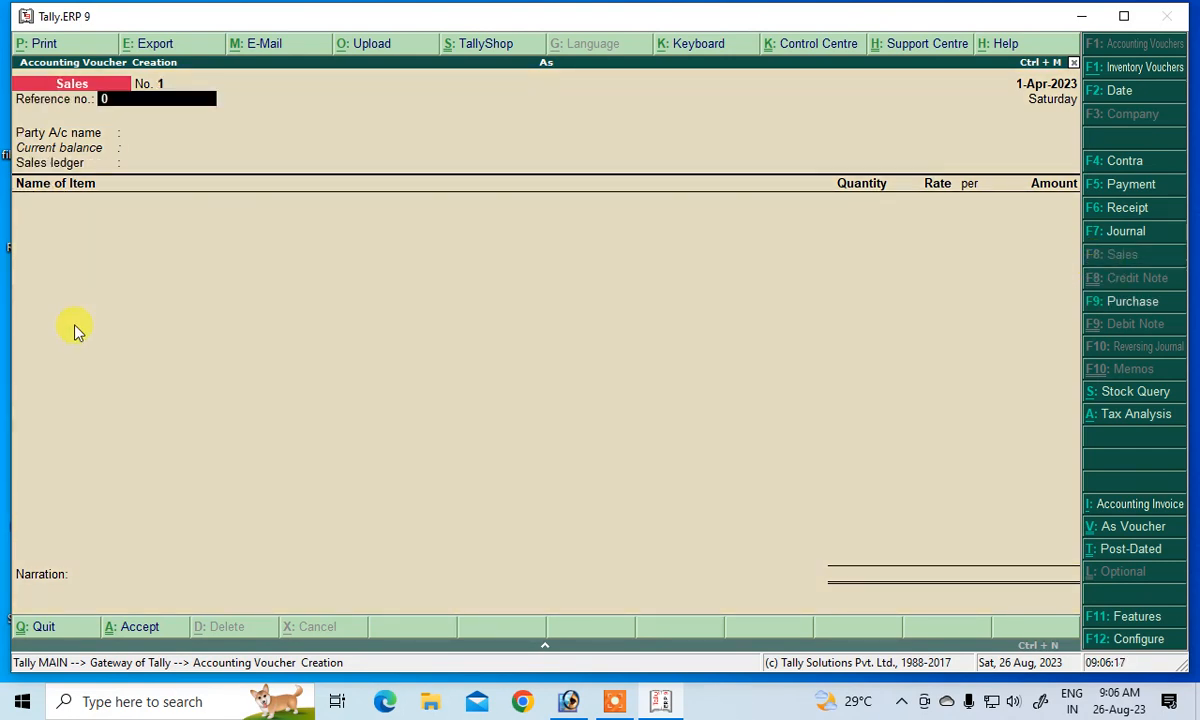
{"action": "key", "text": "Return"}
{"action": "key", "text": "Return"}
{"action": "key", "text": "Return"}
{"action": "key", "text": "Return"}
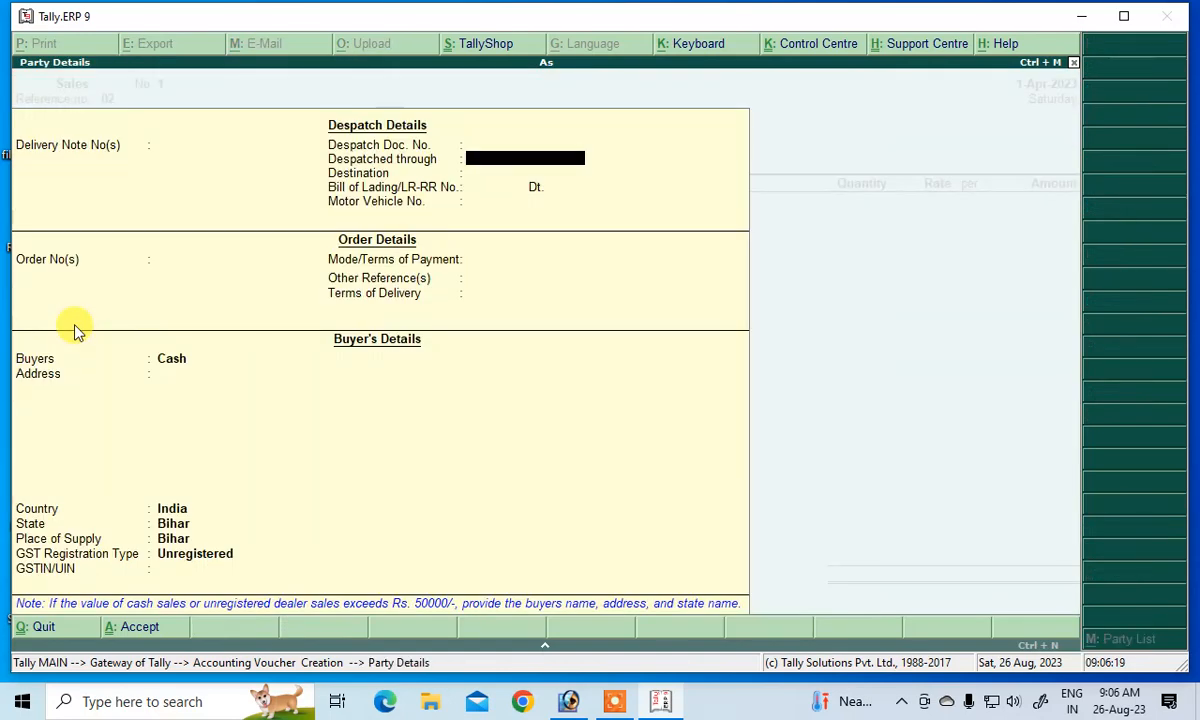
Accept the default despatch, order and buyer details for Cash and choose Sales as the sales ledger
{"action": "key", "text": "Return"}
{"action": "key", "text": "Return"}
{"action": "key", "text": "Return"}
{"action": "key", "text": "Return"}
{"action": "key", "text": "Return"}
{"action": "key", "text": "Return"}
{"action": "key", "text": "Return"}
{"action": "key", "text": "Return"}
{"action": "key", "text": "Return"}
{"action": "key", "text": "Return"}
{"action": "key", "text": "Return"}
{"action": "key", "text": "Return"}
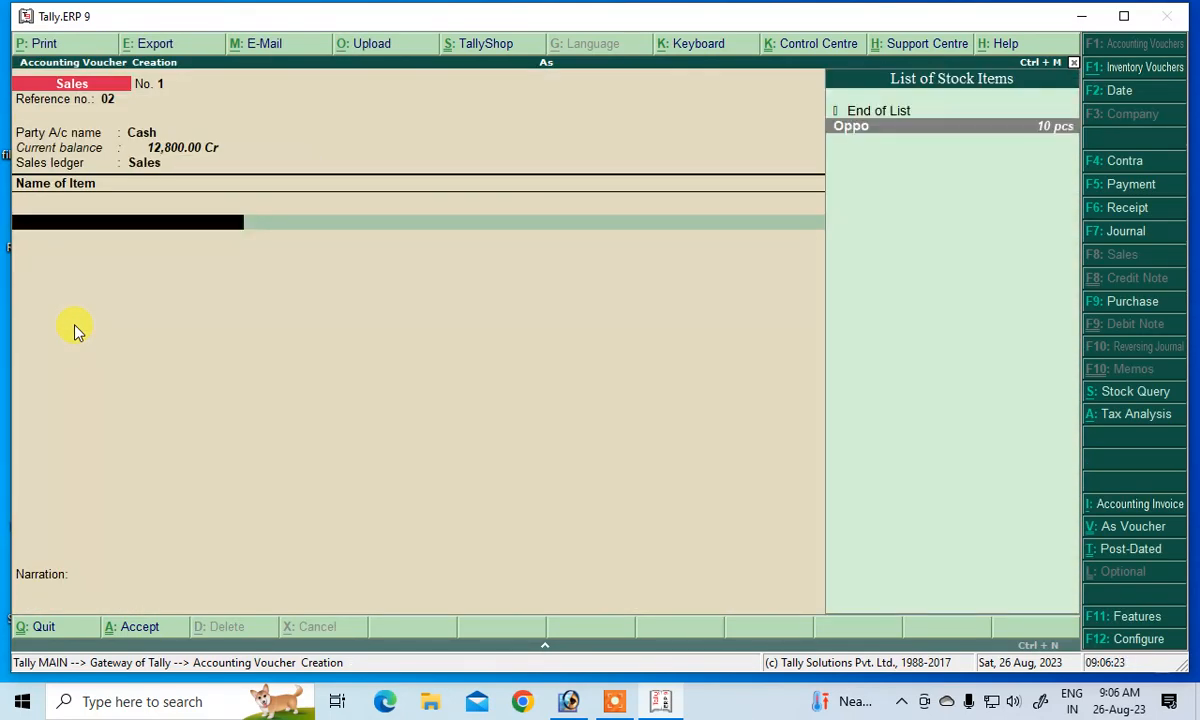
Add the item Oppo to the sale with a quantity of 1 pcs at a rate of 2,000 per pcs and finish the item list
{"action": "key", "text": "Return"}
{"action": "type", "text": "1"}
{"action": "key", "text": "Return"}
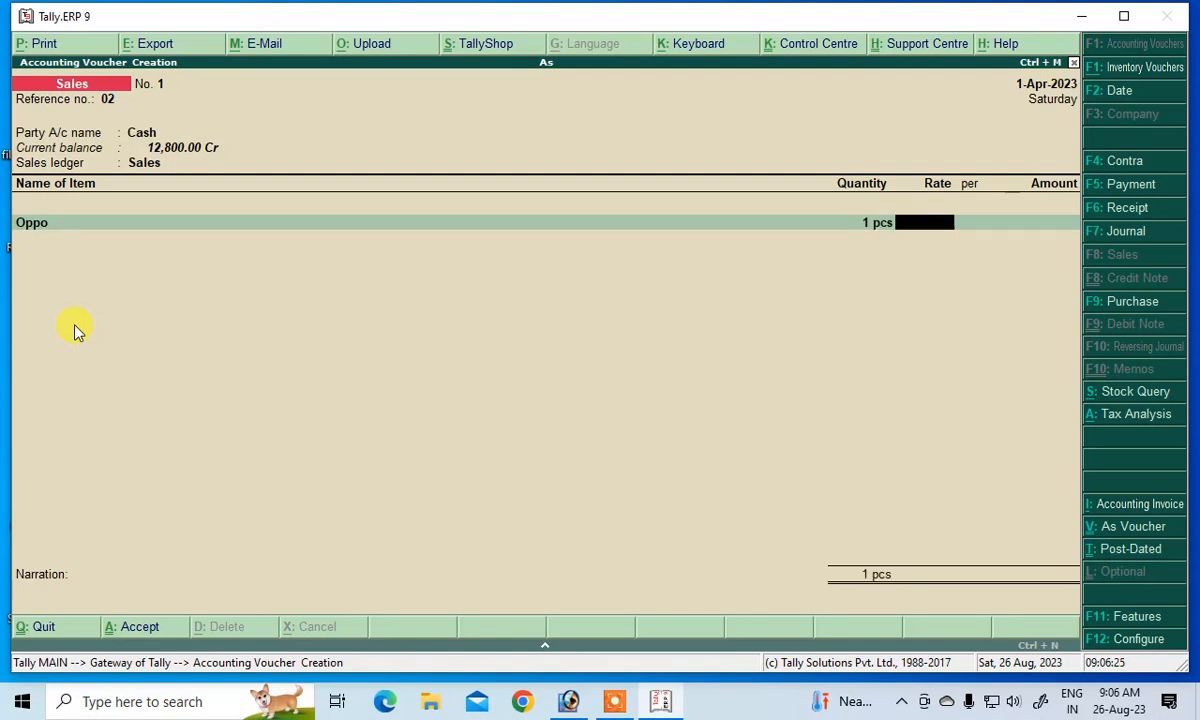
{"action": "key", "text": "Return"}
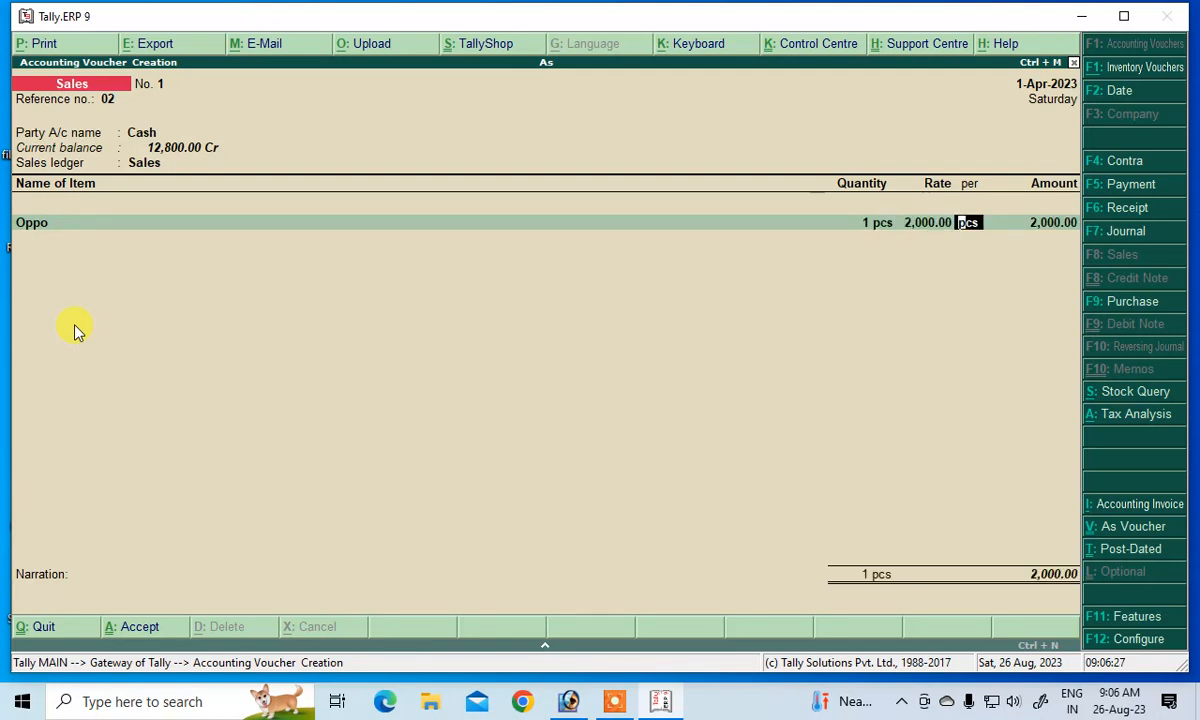
{"action": "key", "text": "Return"}
{"action": "key", "text": "Return"}
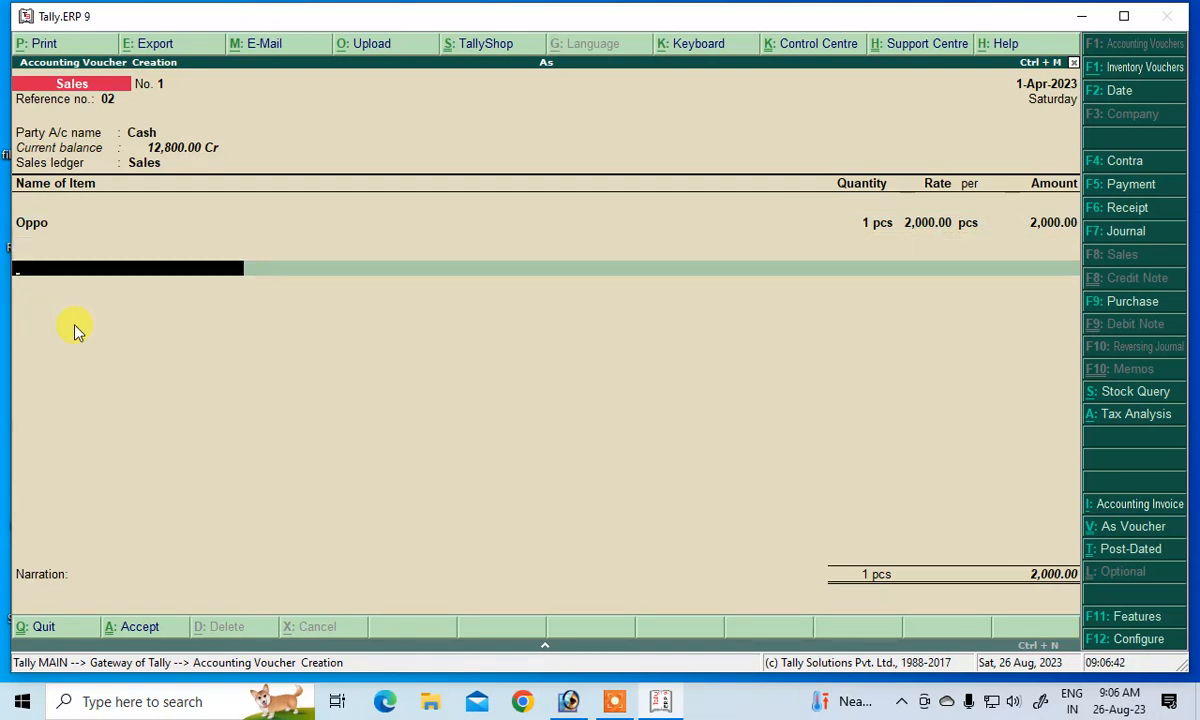
Add the Cgst and Sgst ledgers at 14 % each to the sales voucher and finish the ledger list
{"action": "type", "text": "C"}
{"action": "key", "text": "Return"}
{"action": "key", "text": "Return"}
{"action": "type", "text": "S"}
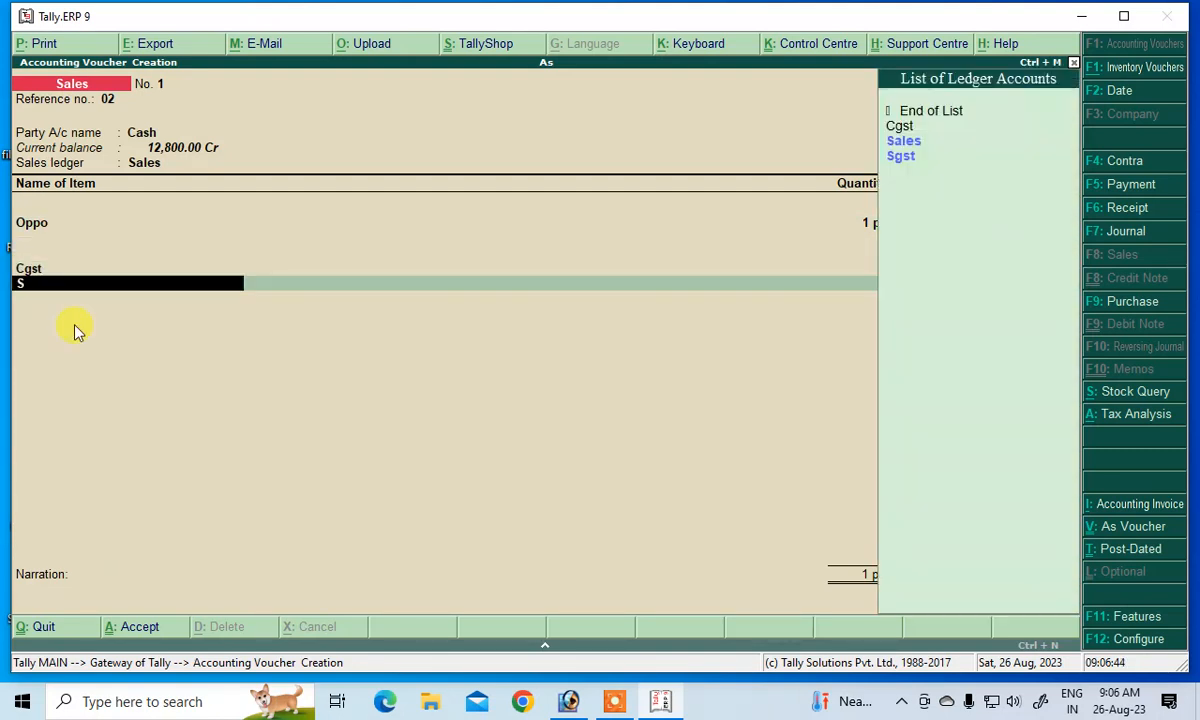
{"action": "key", "text": "Return"}
{"action": "type", "text": "g"}
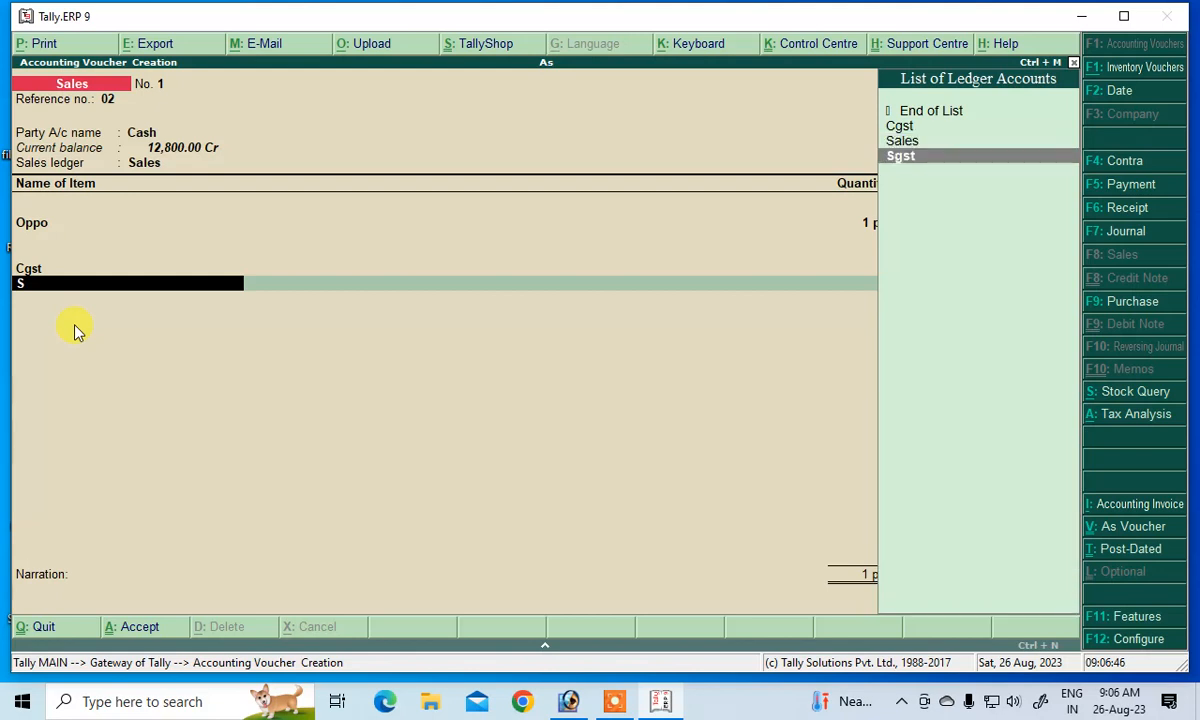
{"action": "key", "text": "Return"}
{"action": "key", "text": "Return"}
{"action": "key", "text": "Return"}
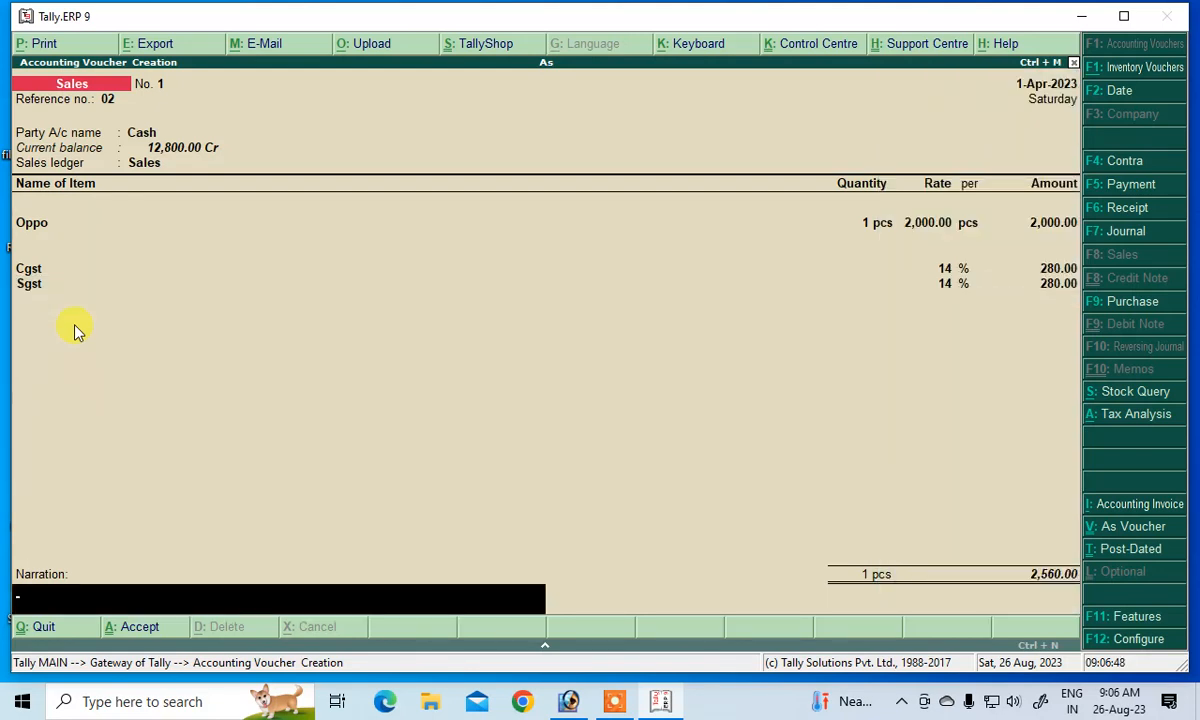
Enter the narration "being sold", save the sales voucher and leave voucher entry
{"action": "type", "text": "being sold"}
{"action": "key", "text": "Return"}
{"action": "key", "text": "y"}
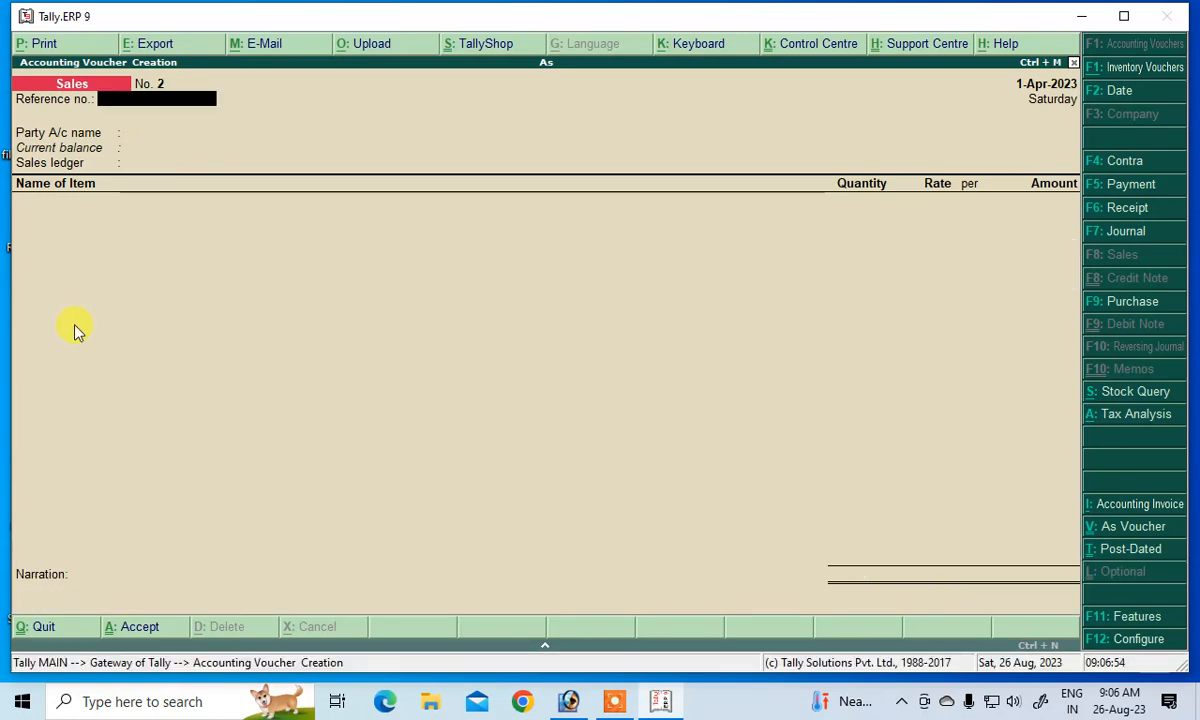
{"action": "key", "text": "Escape"}
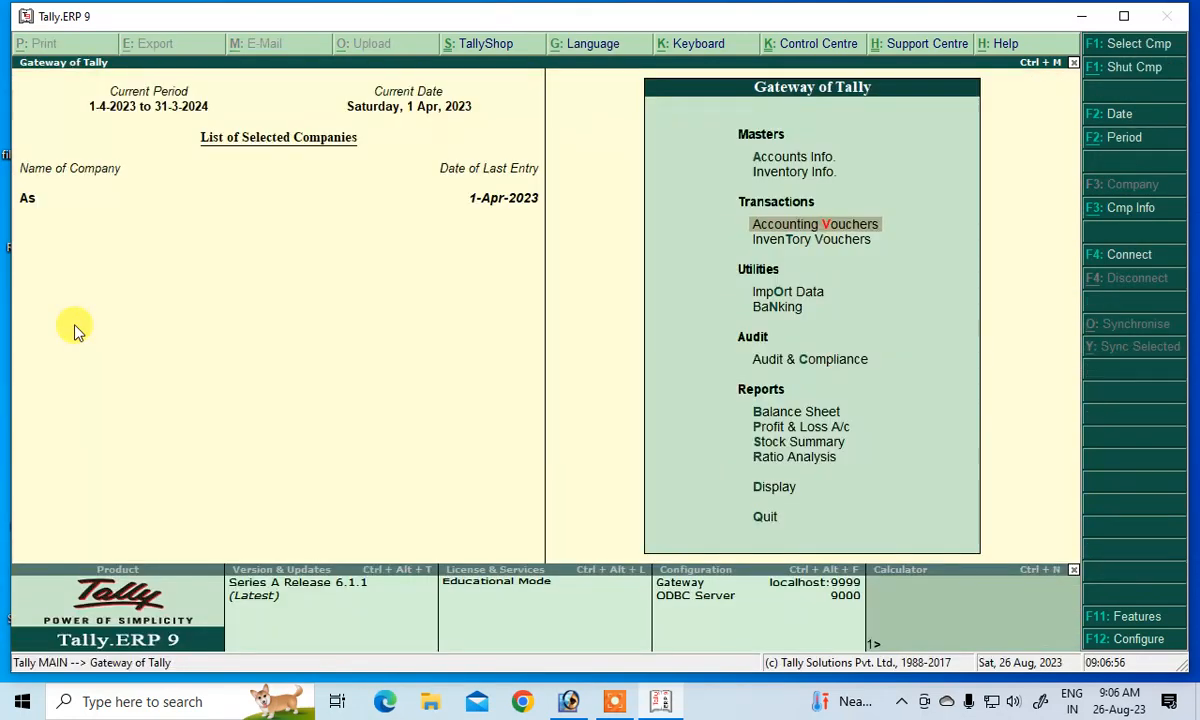
Review the company's Profit & Loss A/c report and return to the Gateway of Tally
{"action": "key", "text": "Down"}
{"action": "key", "text": "Down"}
{"action": "key", "text": "Down"}
{"action": "key", "text": "Down"}
{"action": "key", "text": "Down"}
{"action": "key", "text": "Down"}
{"action": "key", "text": "Down"}
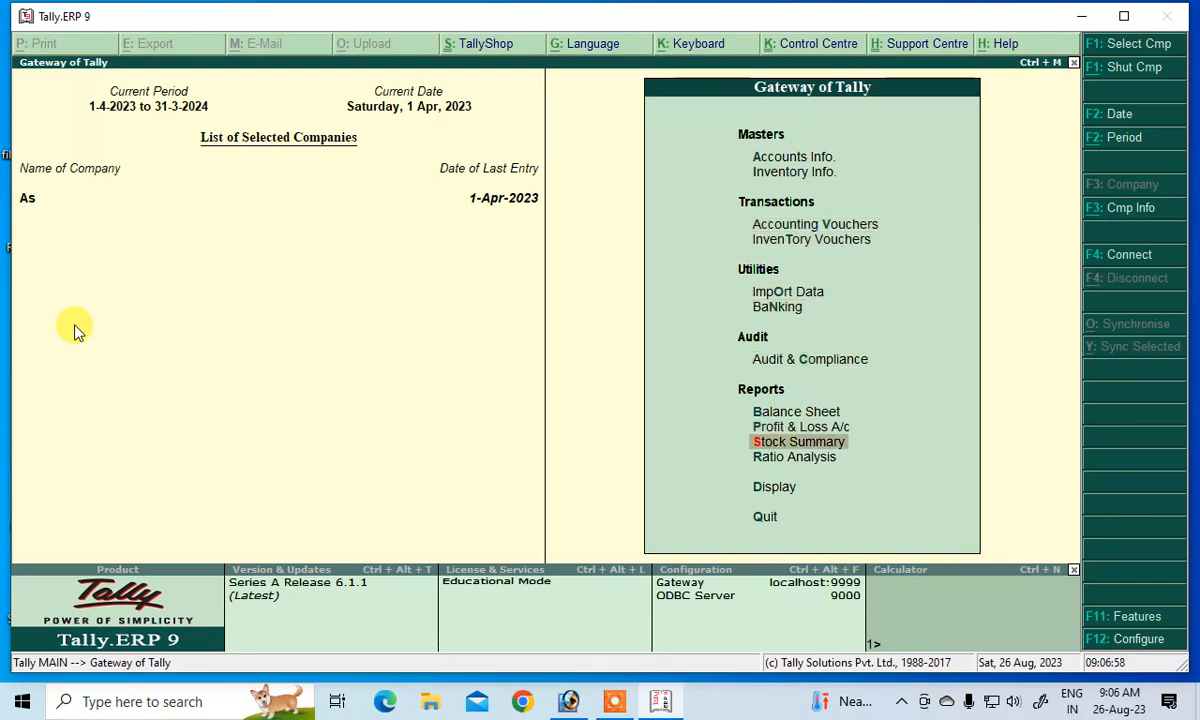
{"action": "key", "text": "Up"}
{"action": "key", "text": "Return"}
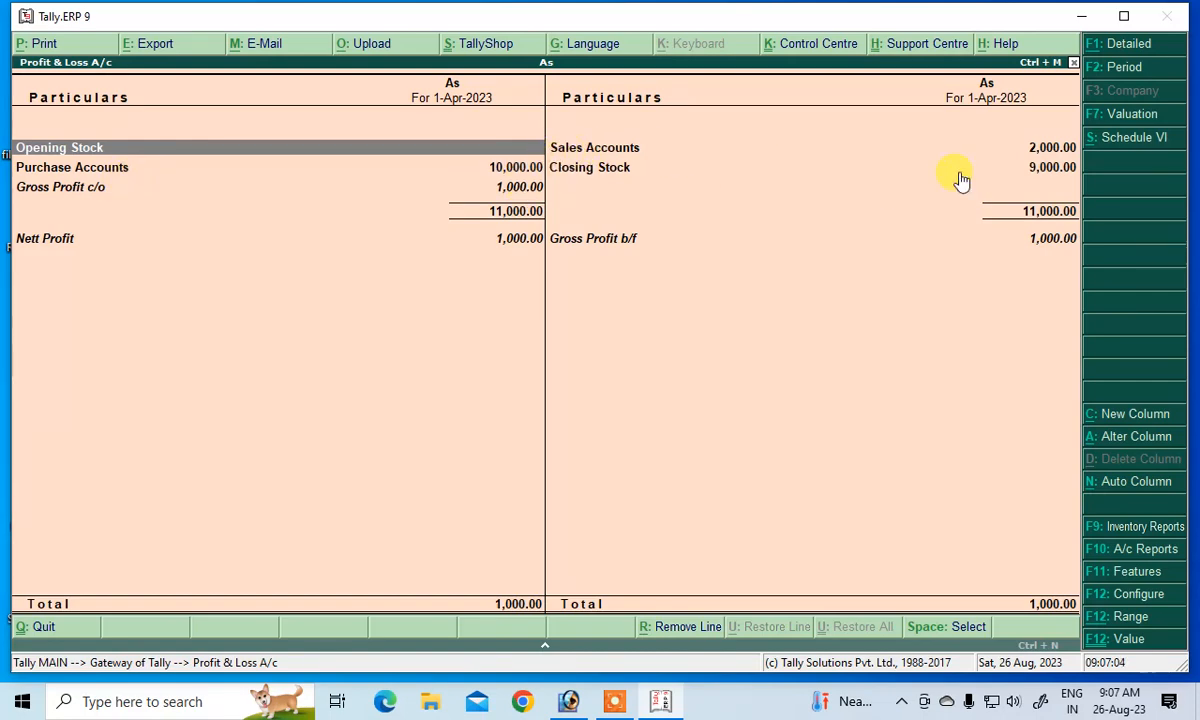
{"action": "key", "text": "Escape"}
{"action": "key", "text": "Escape"}
{"action": "key", "text": "Escape"}
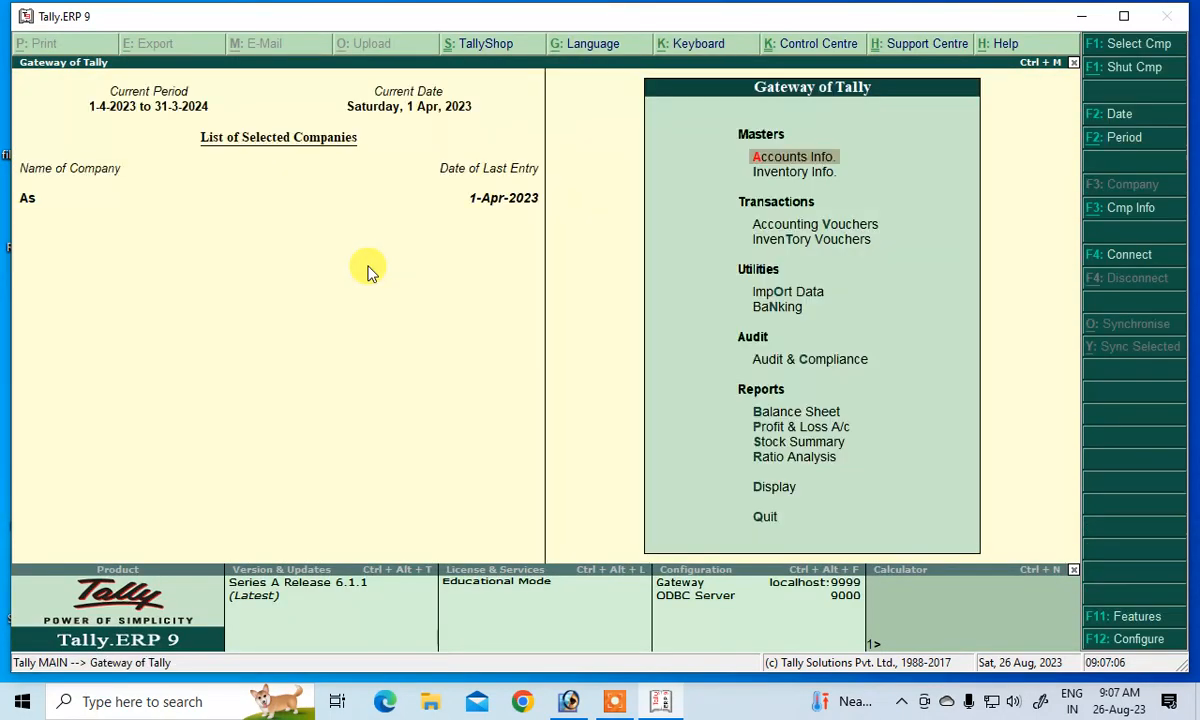
Review the Stock Query for the item Oppo under Statements of Inventory and return to the Gateway of Tally
{"action": "key", "text": "Down"}
{"action": "key", "text": "Down"}
{"action": "key", "text": "Down"}
{"action": "key", "text": "Down"}
{"action": "key", "text": "Down"}
{"action": "key", "text": "Down"}
{"action": "key", "text": "Down"}
{"action": "key", "text": "Down"}
{"action": "key", "text": "Down"}
{"action": "key", "text": "Down"}
{"action": "key", "text": "Down"}
{"action": "key", "text": "Down"}
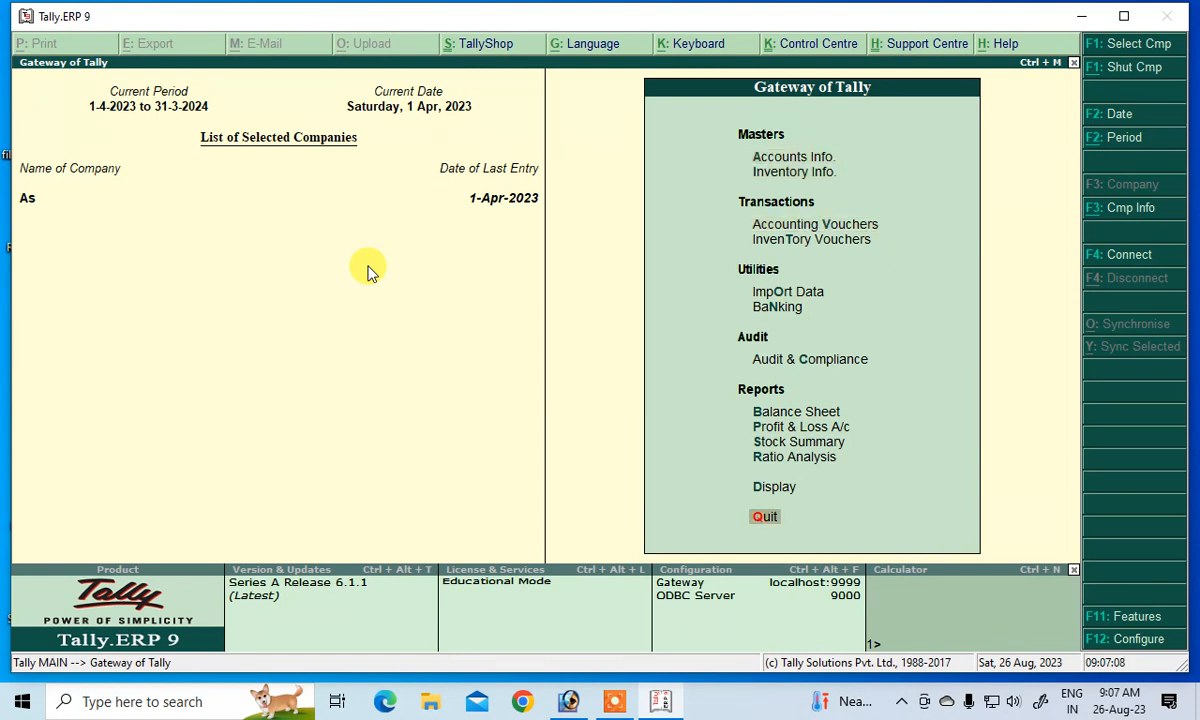
{"action": "key", "text": "Up"}
{"action": "key", "text": "Return"}
{"action": "key", "text": "Down"}
{"action": "key", "text": "Down"}
{"action": "key", "text": "Down"}
{"action": "key", "text": "Down"}
{"action": "key", "text": "Down"}
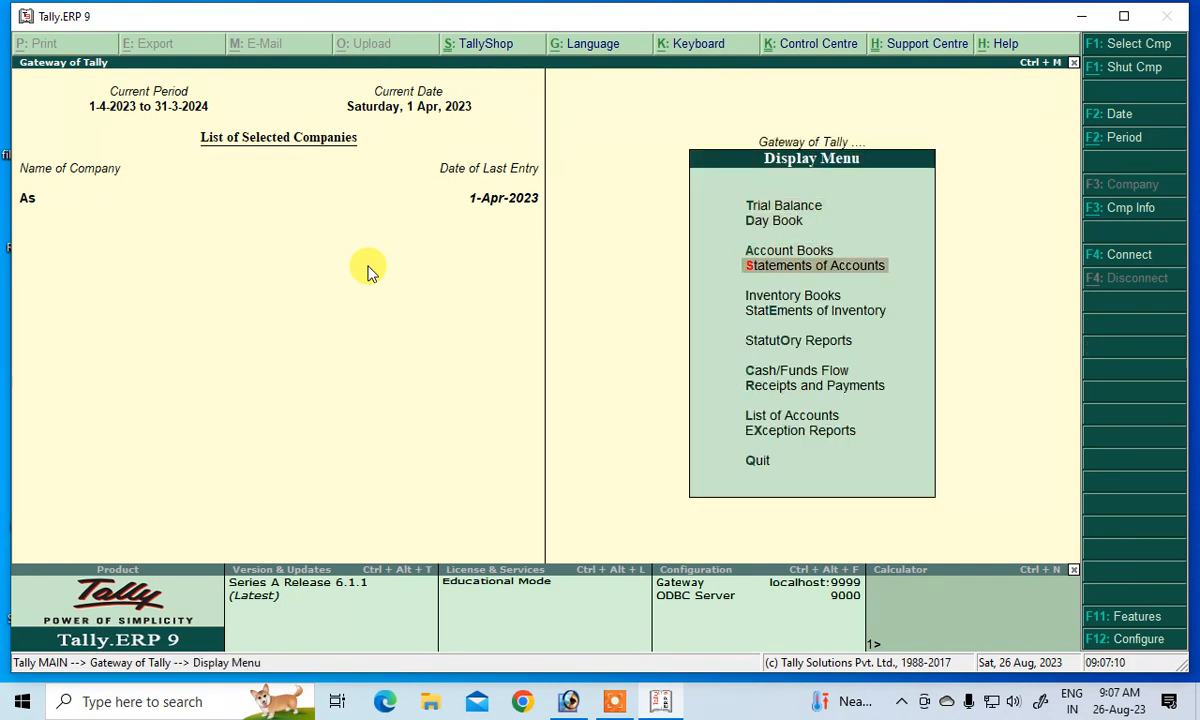
{"action": "key", "text": "Return"}
{"action": "key", "text": "Return"}
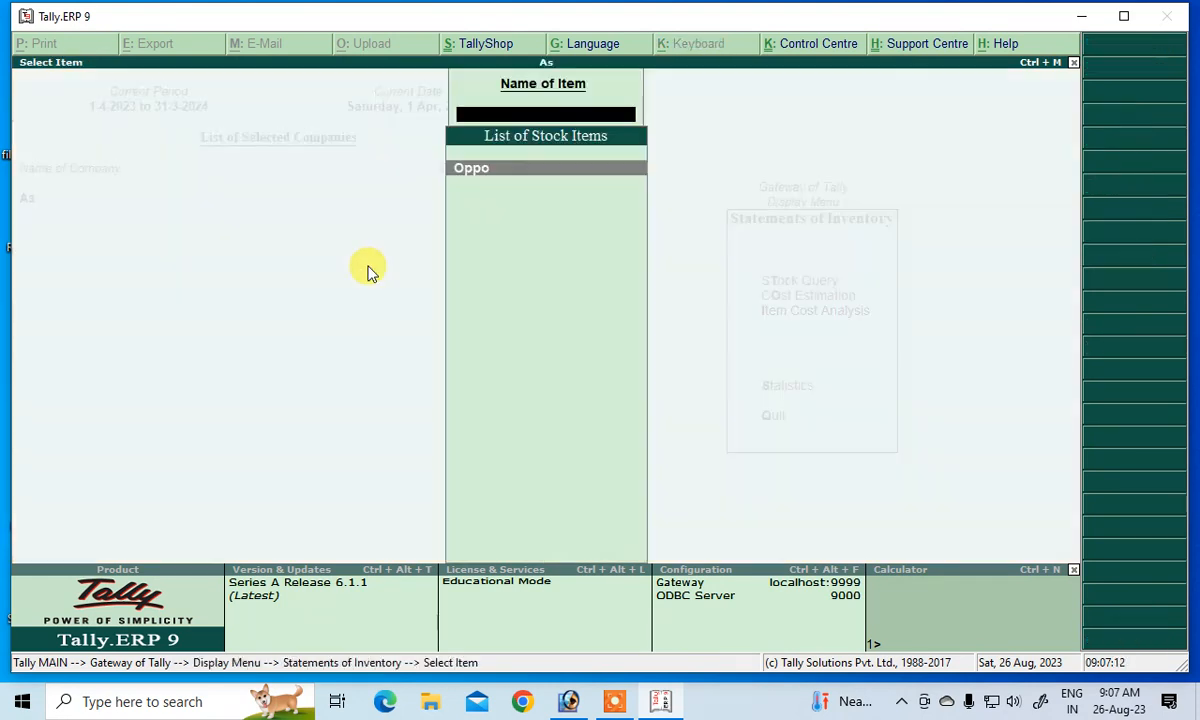
{"action": "key", "text": "Return"}
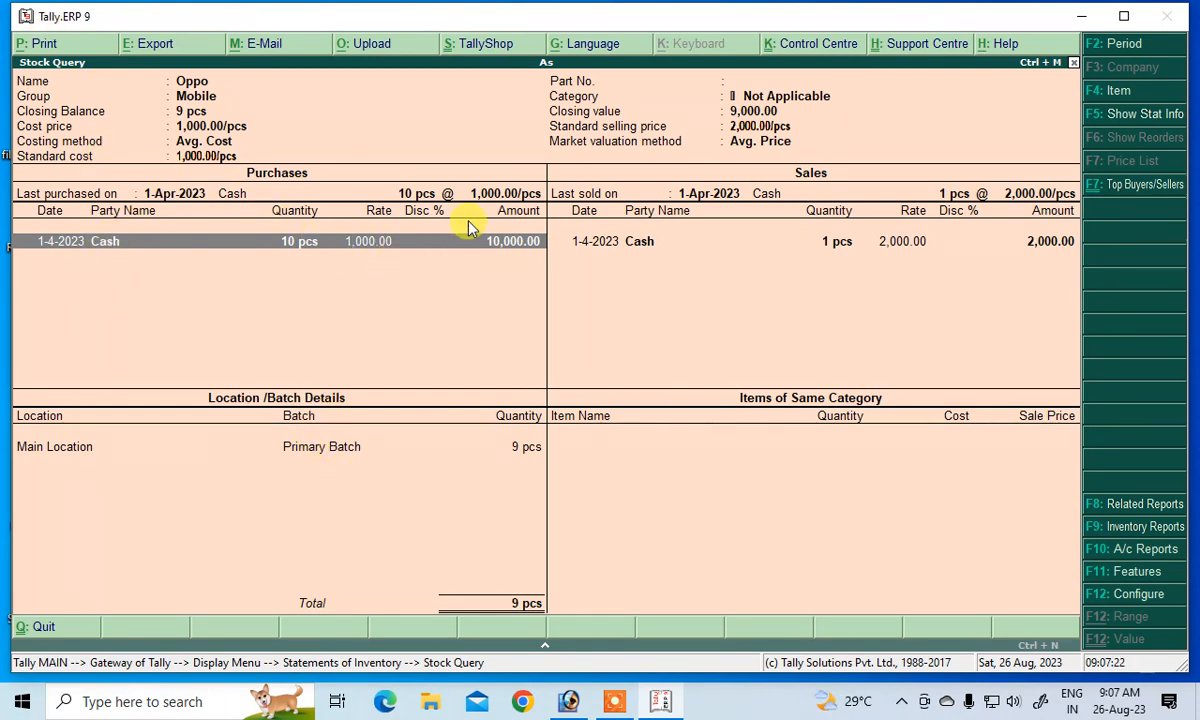
{"action": "key", "text": "Escape"}
{"action": "key", "text": "Escape"}
{"action": "key", "text": "Escape"}
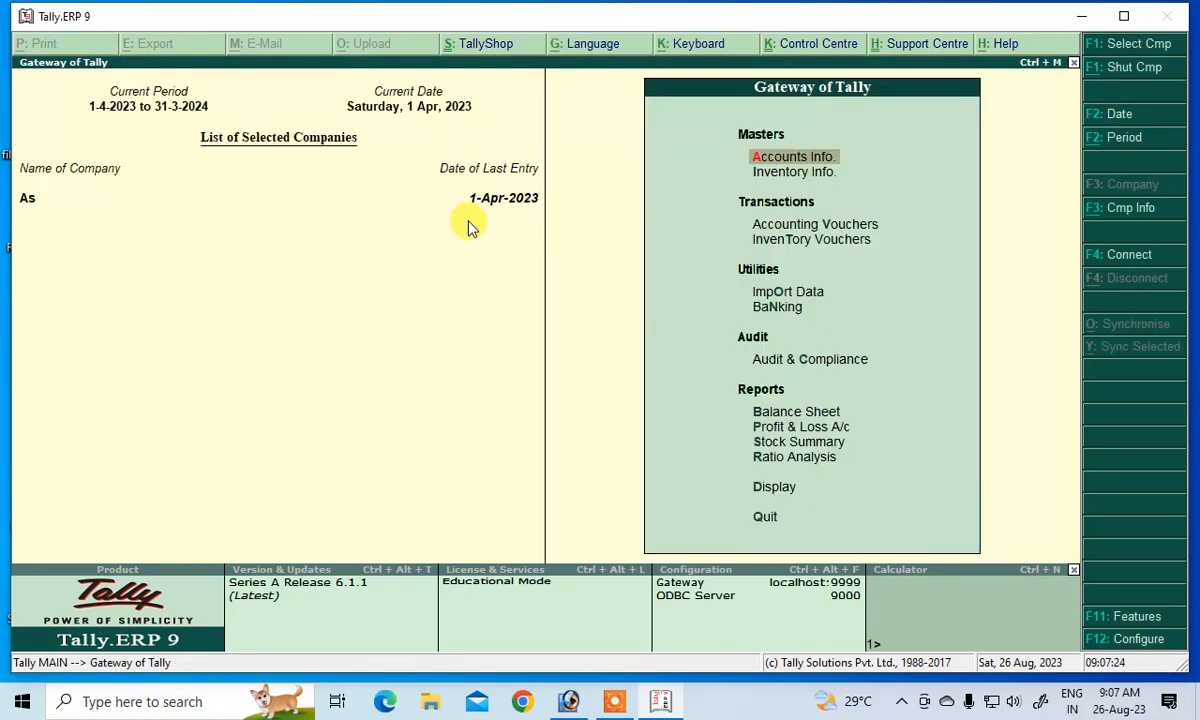